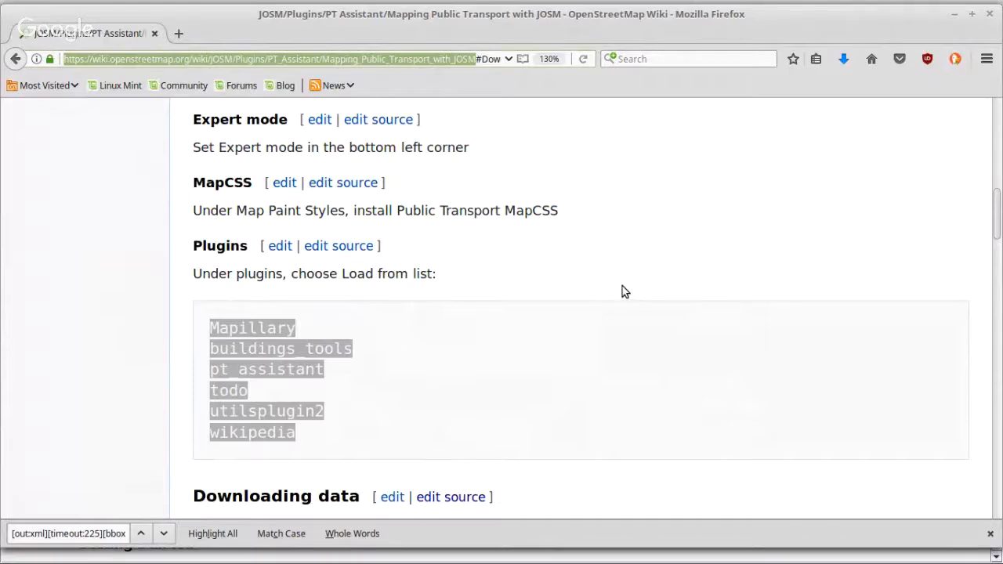
Copy the complete Overpass query from the wiki's Downloading data section and switch to JOSM.
{"action": "left_click", "coordinate": [622, 292]}
{"action": "scroll", "coordinate": [620, 285], "scroll_direction": "down", "scroll_amount": 6}
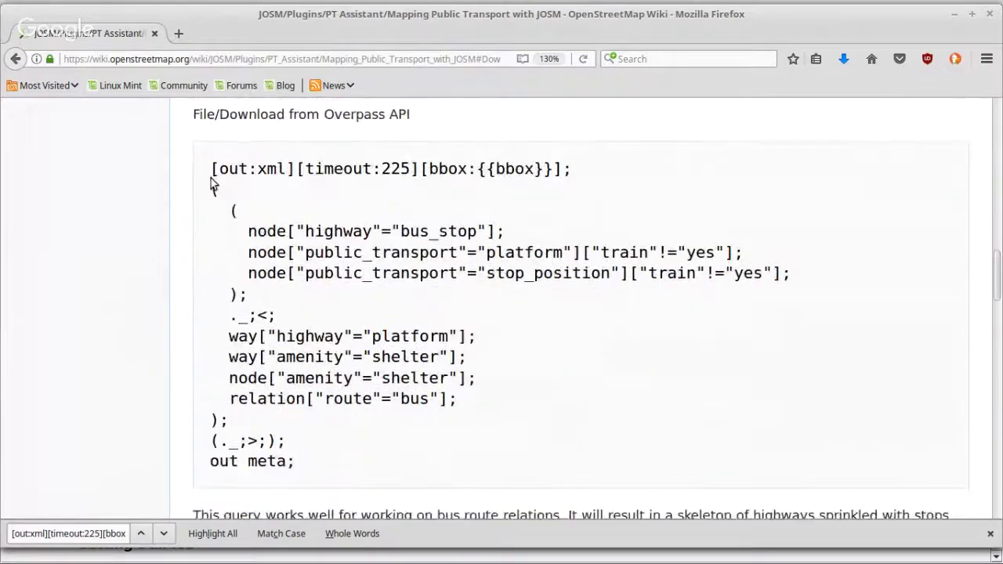
{"action": "left_click_drag", "start_coordinate": [210, 169], "coordinate": [347, 459]}
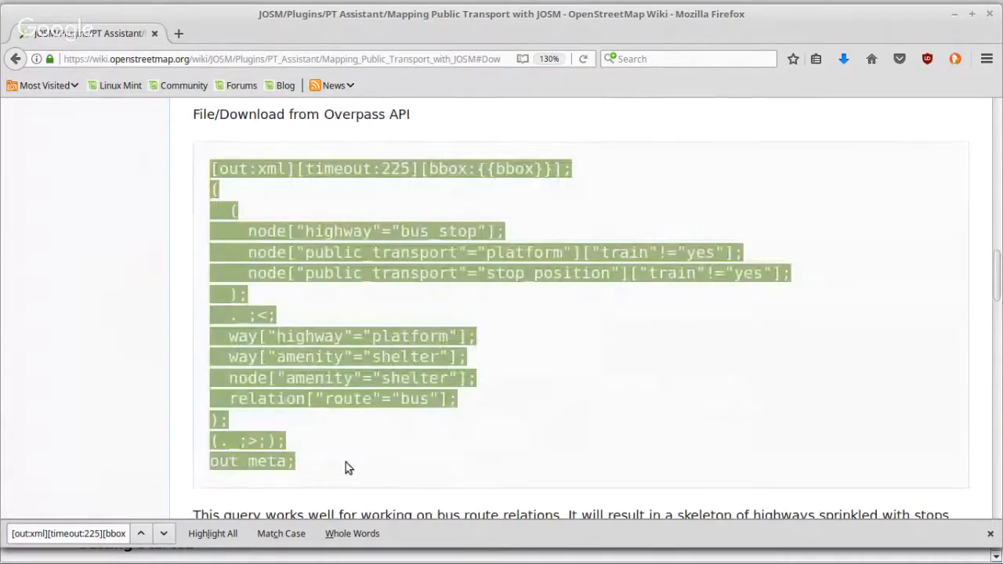
{"action": "key", "text": "ctrl+c"}
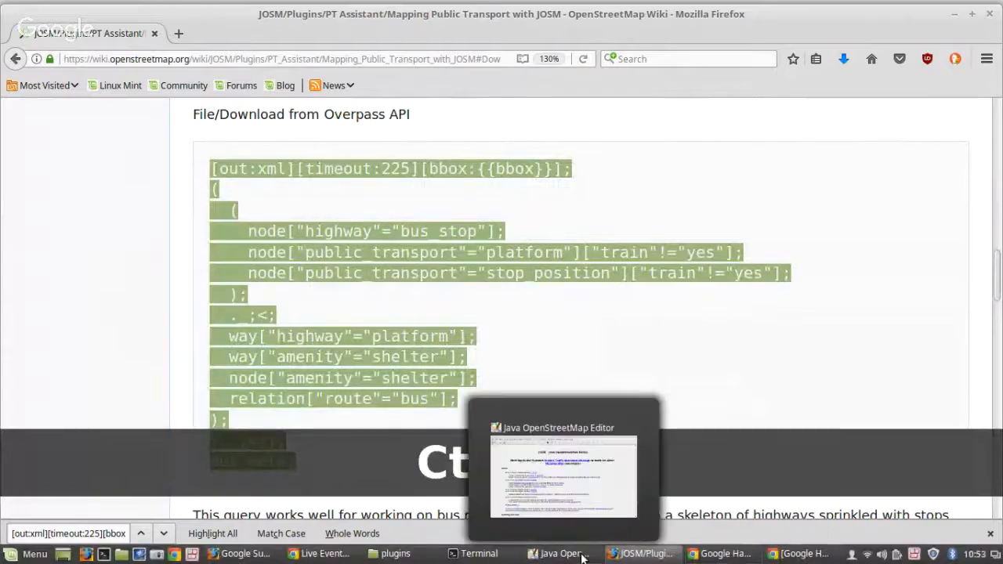
{"action": "left_click", "coordinate": [581, 556]}
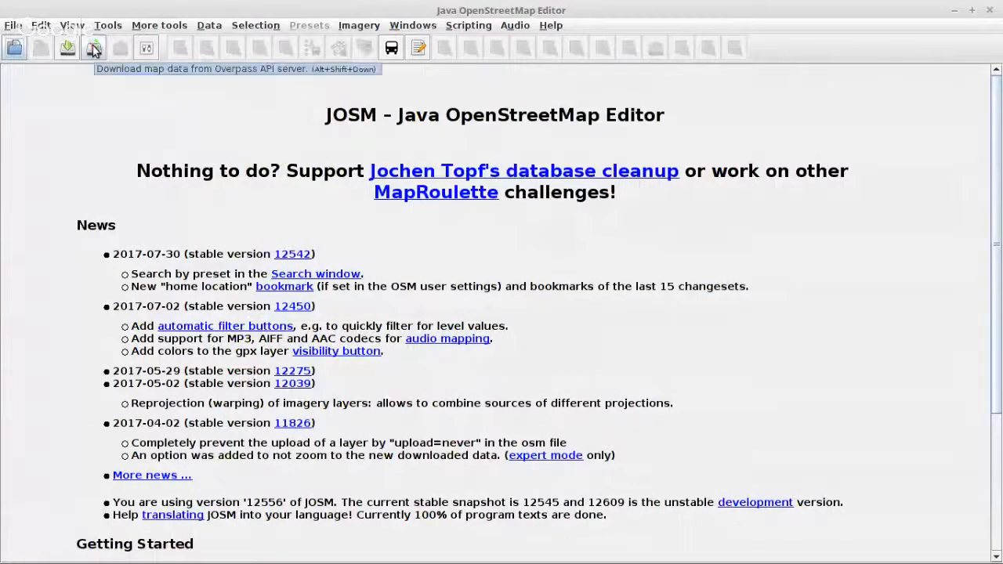
Look through the Tools and File actions available for toolbar customization and find Download from Overpass API.
{"action": "right_click", "coordinate": [780, 49]}
{"action": "left_click", "coordinate": [820, 55]}
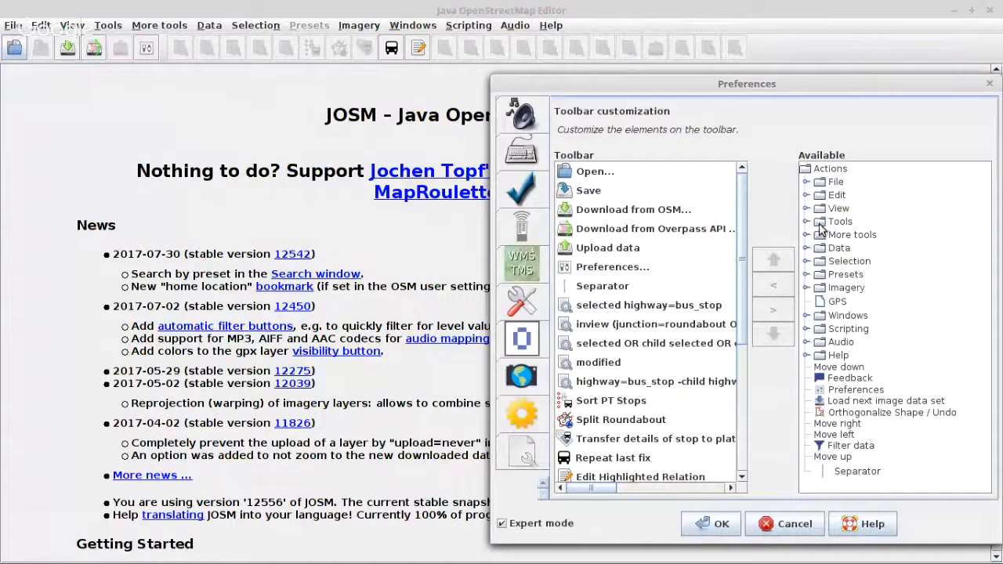
{"action": "left_click", "coordinate": [806, 222]}
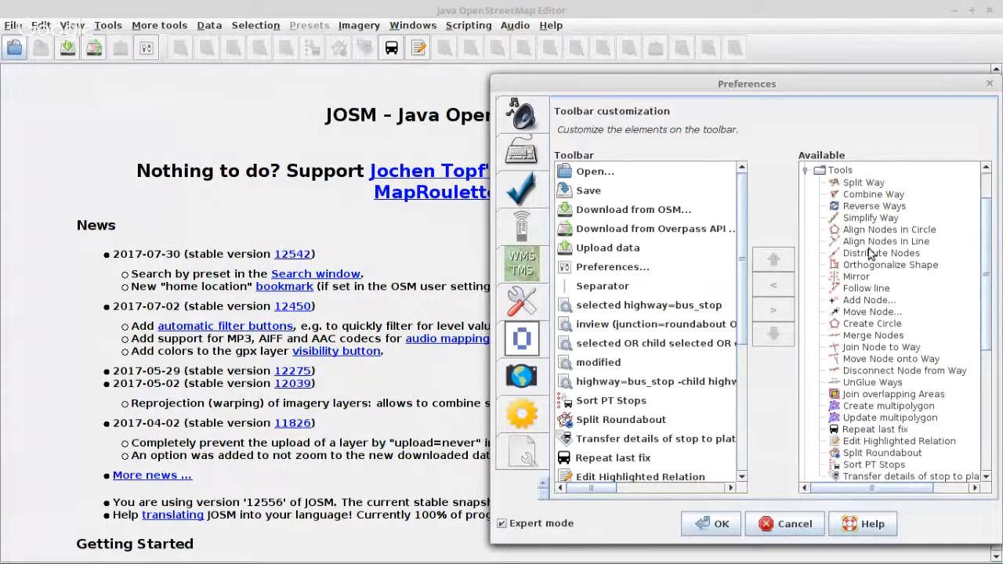
{"action": "scroll", "coordinate": [886, 392], "scroll_direction": "down", "scroll_amount": 1}
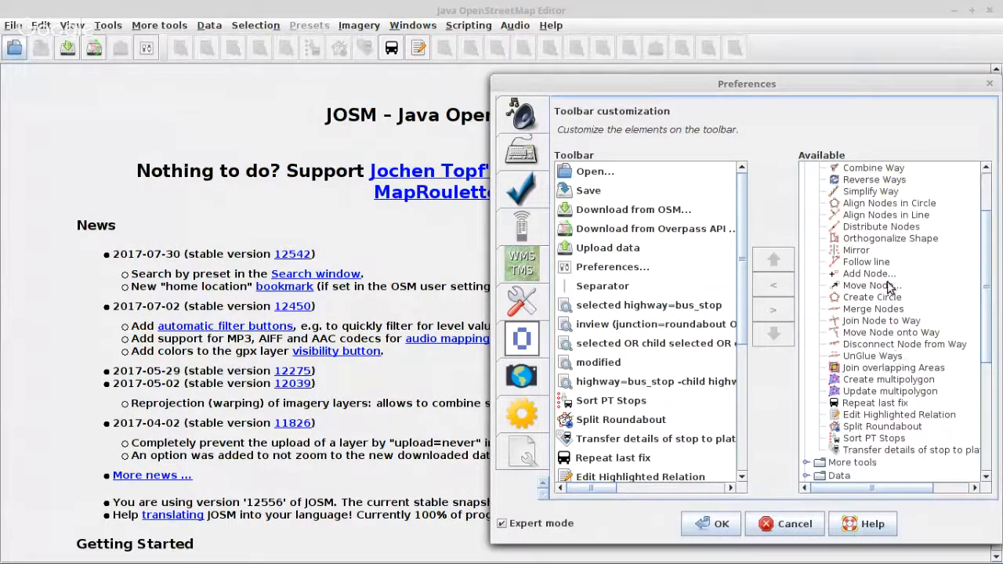
{"action": "scroll", "coordinate": [878, 288], "scroll_direction": "up", "scroll_amount": 3}
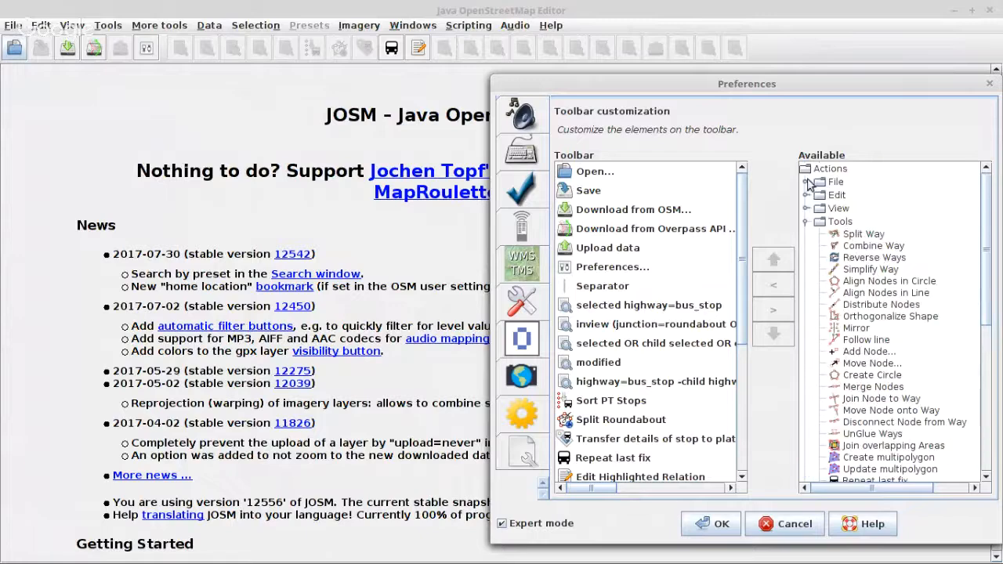
{"action": "left_click", "coordinate": [807, 182]}
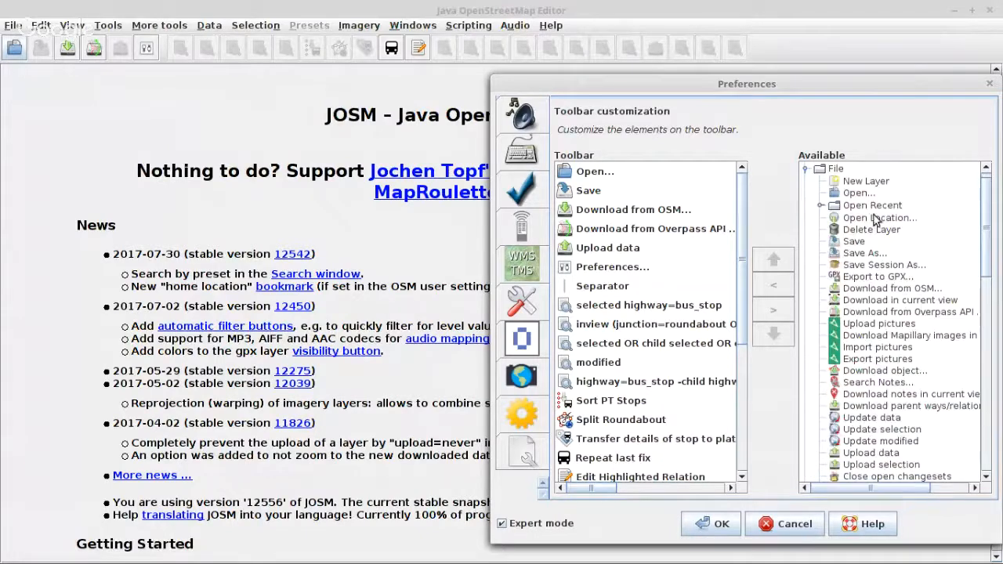
{"action": "left_click", "coordinate": [890, 313]}
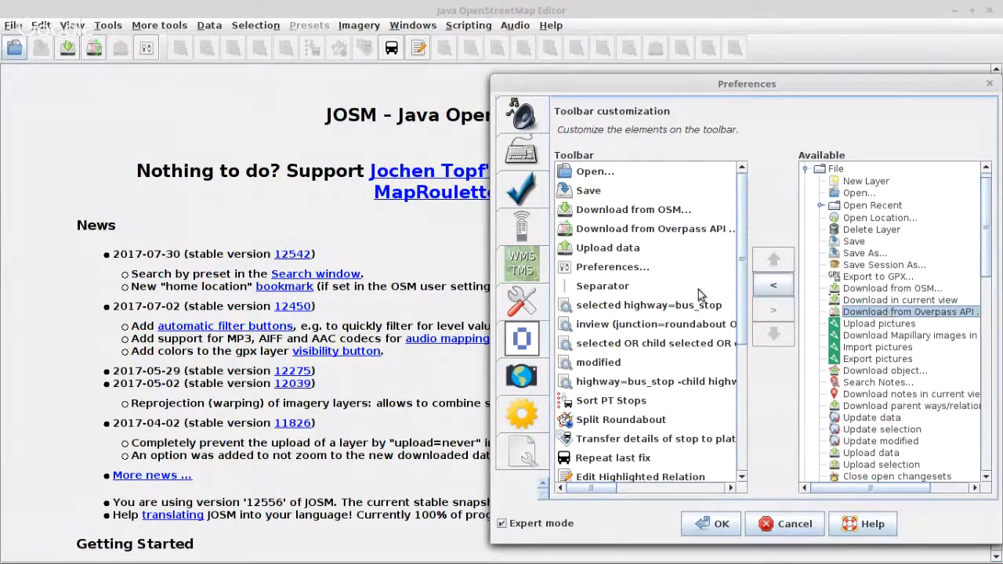
Find Split Roundabout, Sort PT Stops and Transfer details of stop to platform among the available Tools actions, leaving the toolbar customization without changes.
{"action": "left_click", "coordinate": [808, 176]}
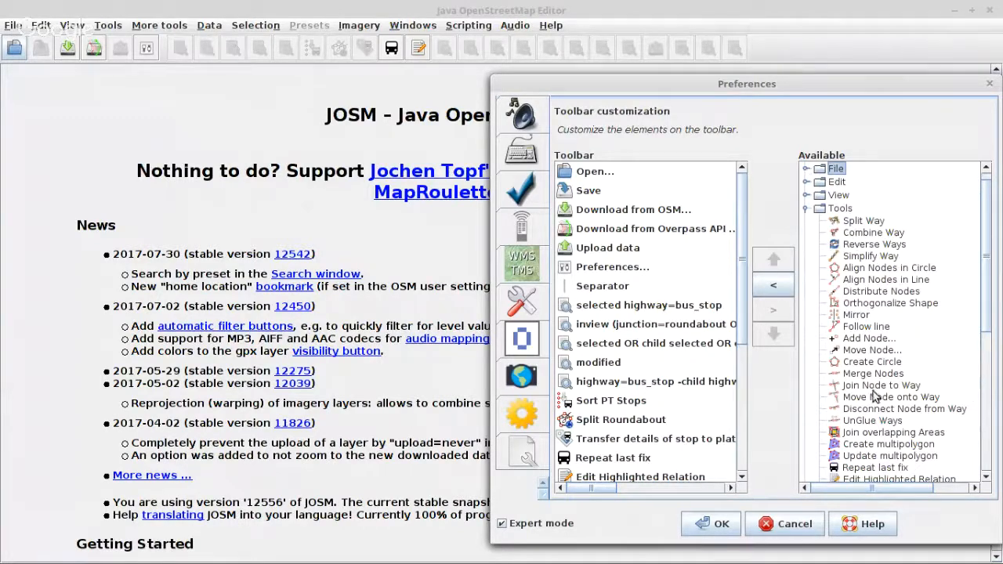
{"action": "scroll", "coordinate": [874, 433], "scroll_direction": "down", "scroll_amount": 3}
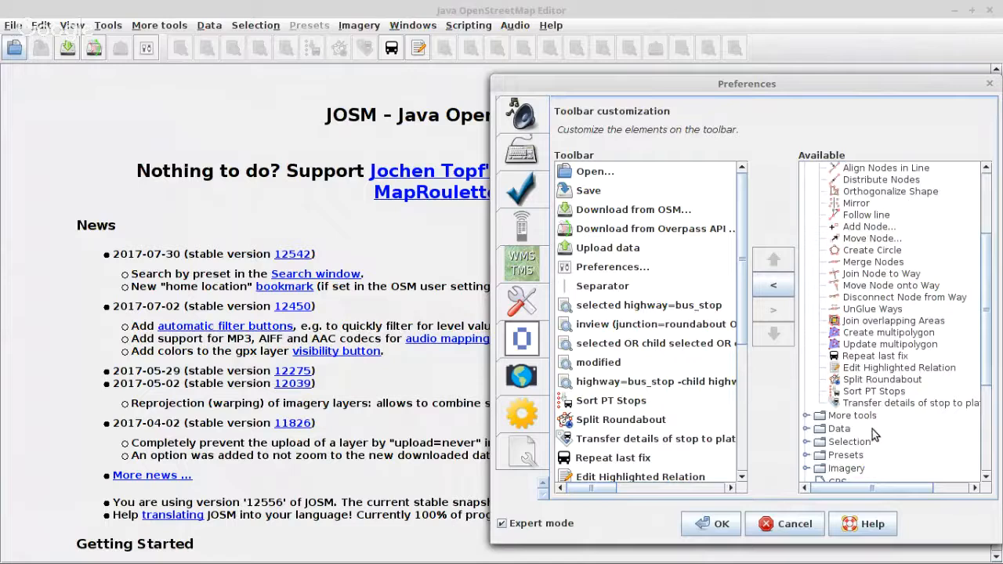
{"action": "left_click", "coordinate": [870, 380]}
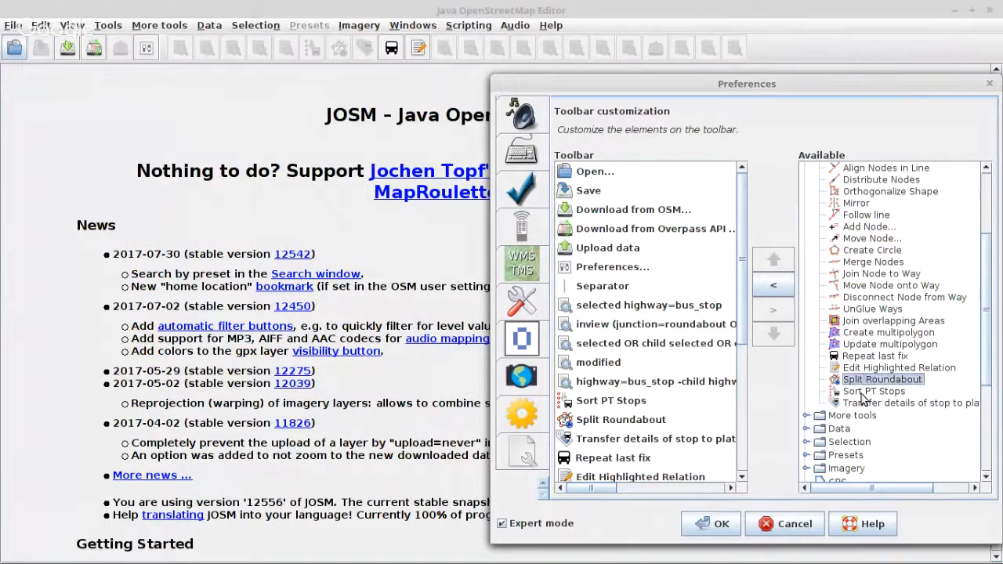
{"action": "left_click", "coordinate": [862, 395], "text": "shift"}
{"action": "left_click", "coordinate": [864, 402], "text": "shift"}
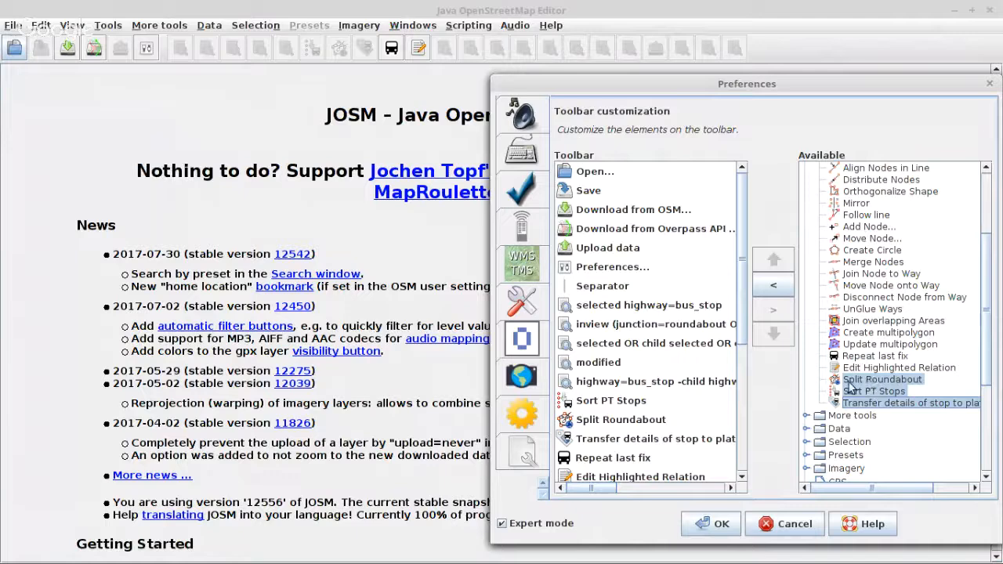
{"action": "left_click", "coordinate": [772, 523]}
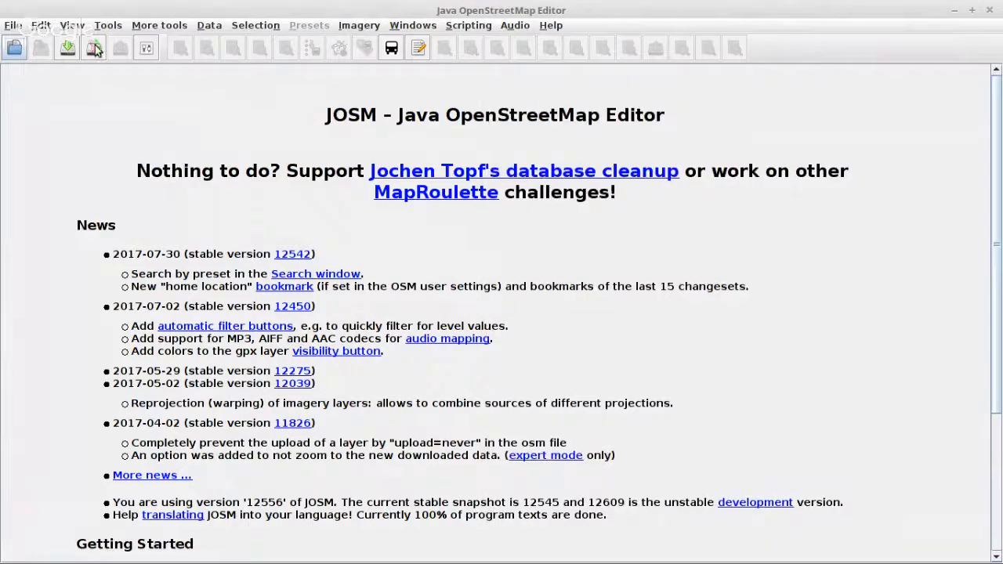
Download the bus stop and bus route data from the Overpass API for a rectangle covering the city of Vilnius.
{"action": "key", "text": "ctrl+shift+Down"}
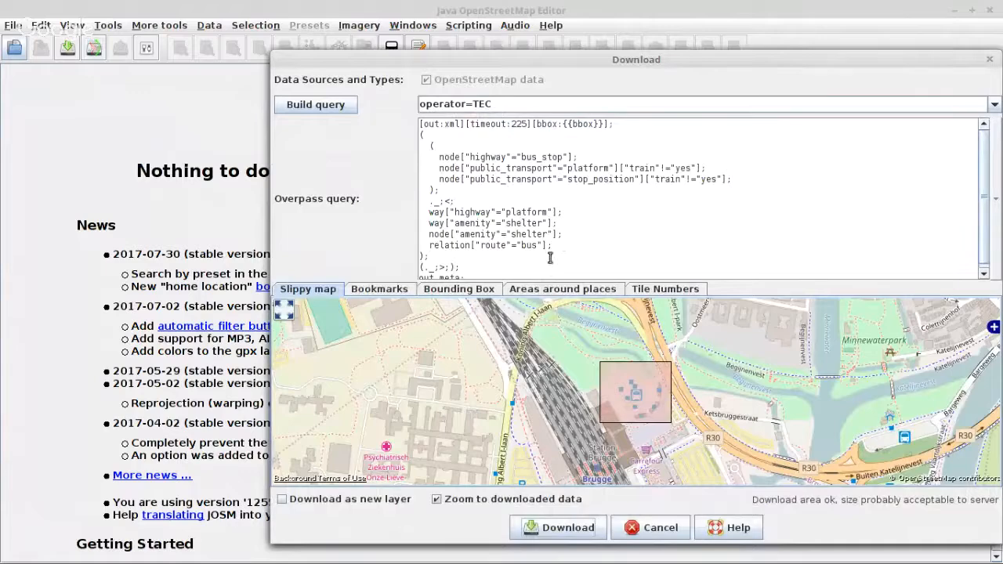
{"action": "scroll", "coordinate": [551, 258], "scroll_direction": "down", "scroll_amount": 1}
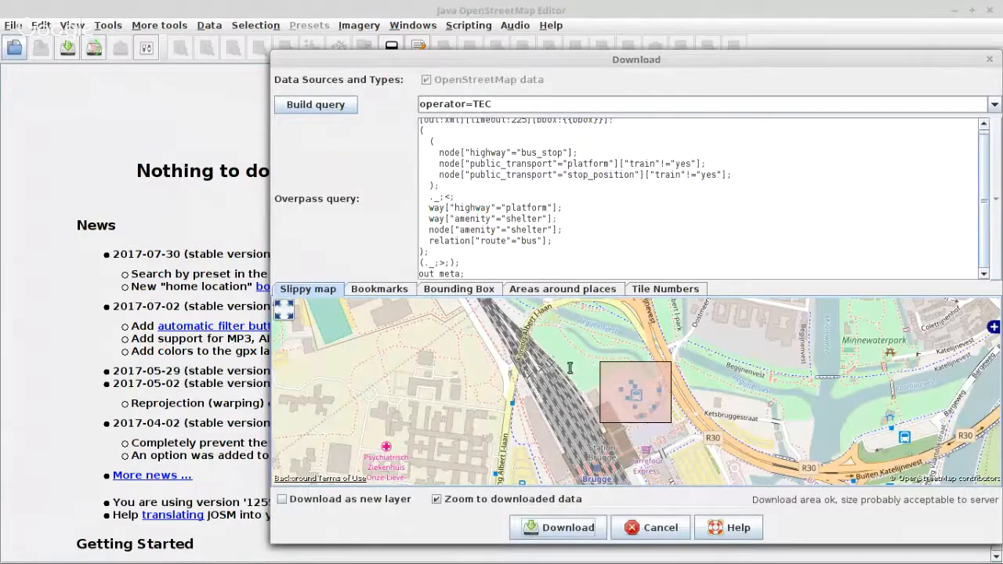
{"action": "scroll", "coordinate": [576, 361], "scroll_direction": "down", "scroll_amount": 7}
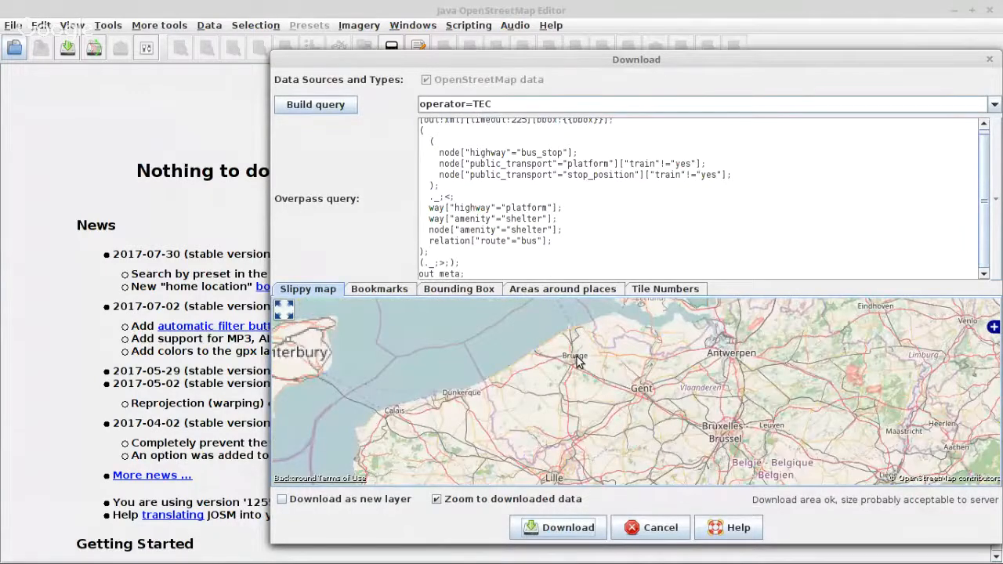
{"action": "scroll", "coordinate": [576, 361], "scroll_direction": "down", "scroll_amount": 3}
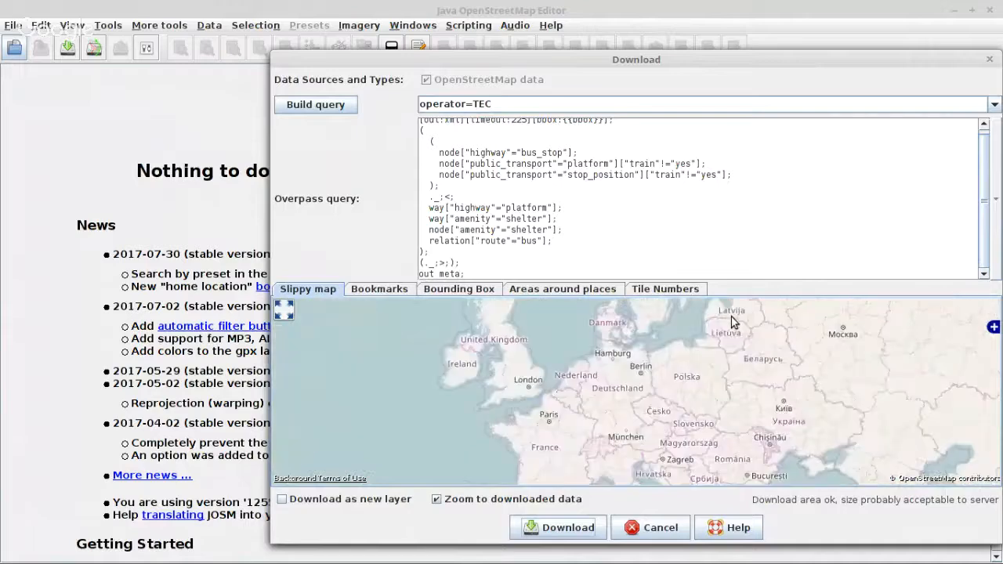
{"action": "scroll", "coordinate": [732, 317], "scroll_direction": "up", "scroll_amount": 1}
{"action": "scroll", "coordinate": [728, 324], "scroll_direction": "up", "scroll_amount": 3}
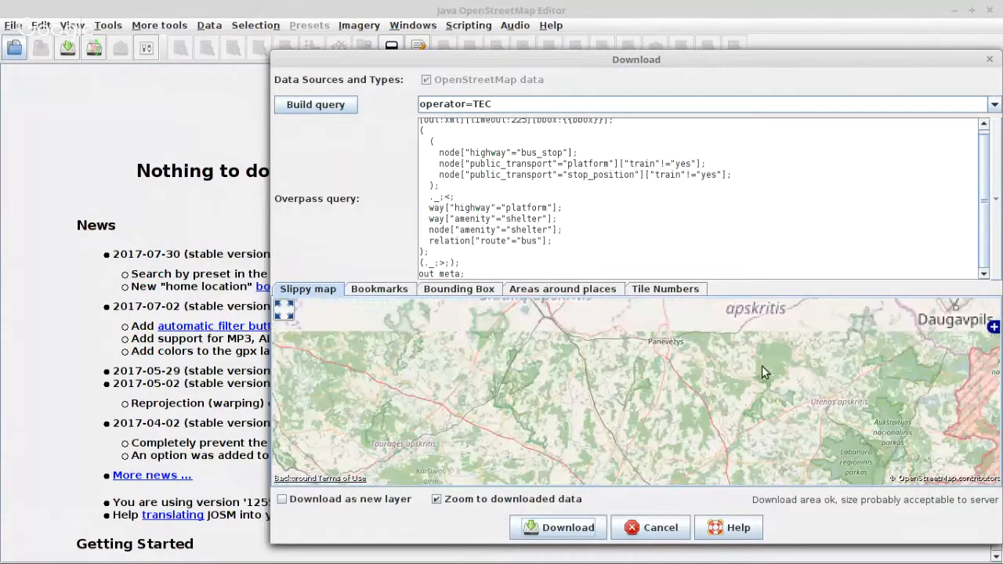
{"action": "scroll", "coordinate": [762, 366], "scroll_direction": "down", "scroll_amount": 3}
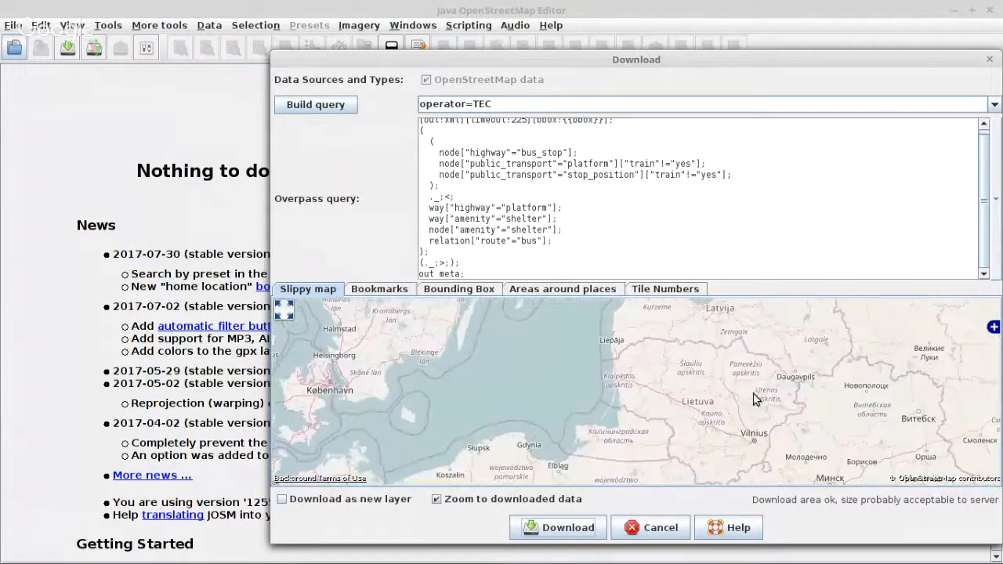
{"action": "scroll", "coordinate": [759, 446], "scroll_direction": "up", "scroll_amount": 2}
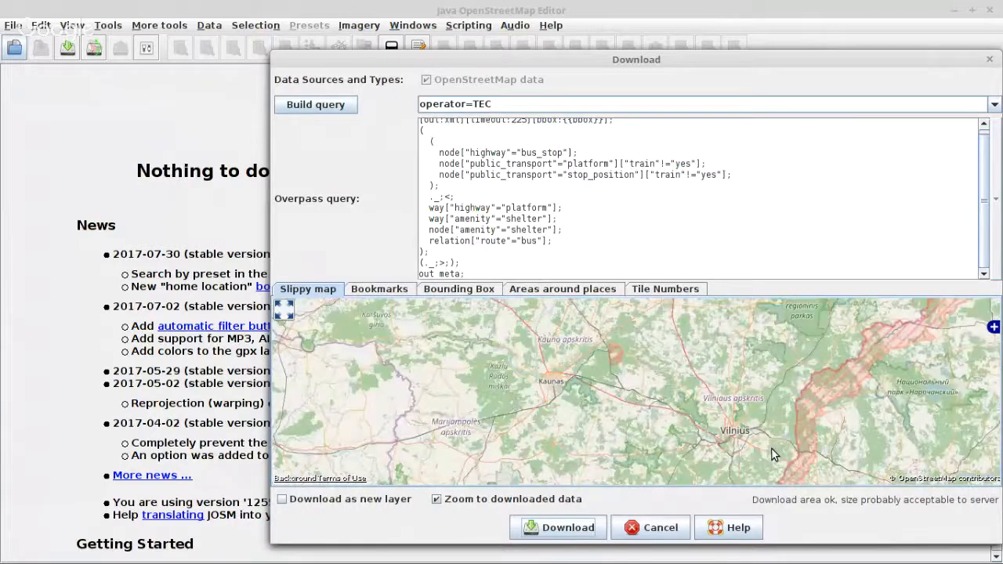
{"action": "scroll", "coordinate": [751, 439], "scroll_direction": "up", "scroll_amount": 2}
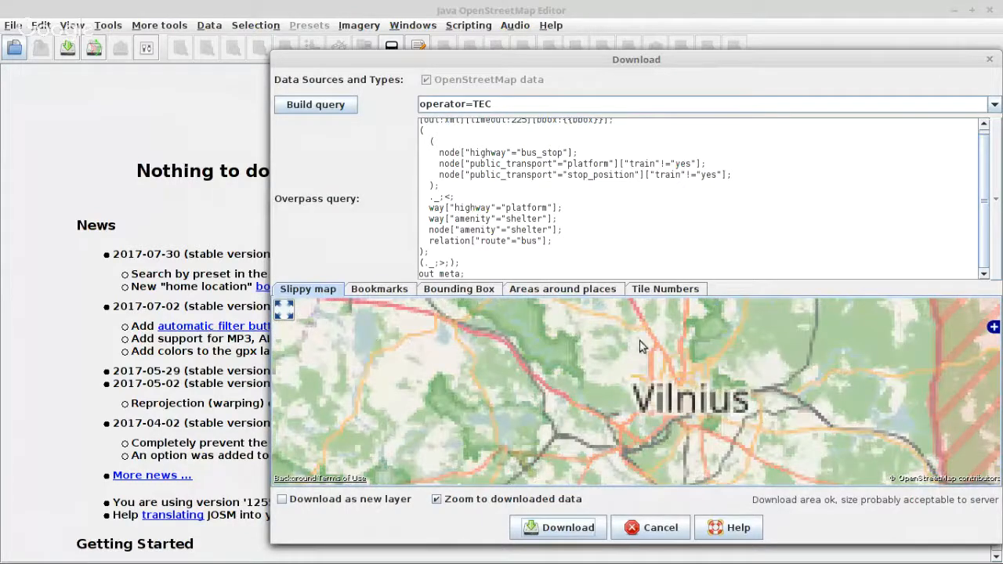
{"action": "left_click_drag", "start_coordinate": [639, 343], "coordinate": [750, 444]}
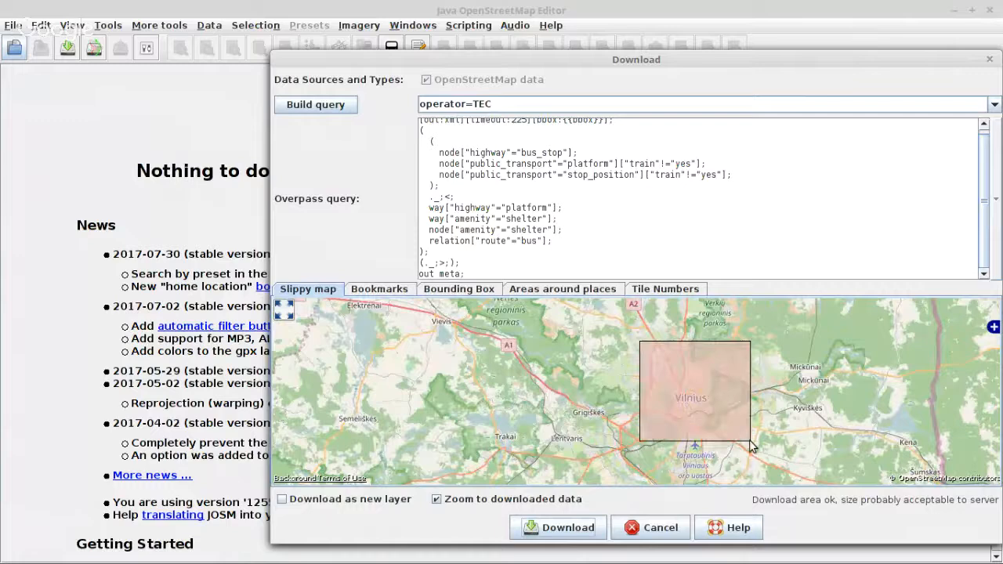
{"action": "left_click", "coordinate": [562, 527]}
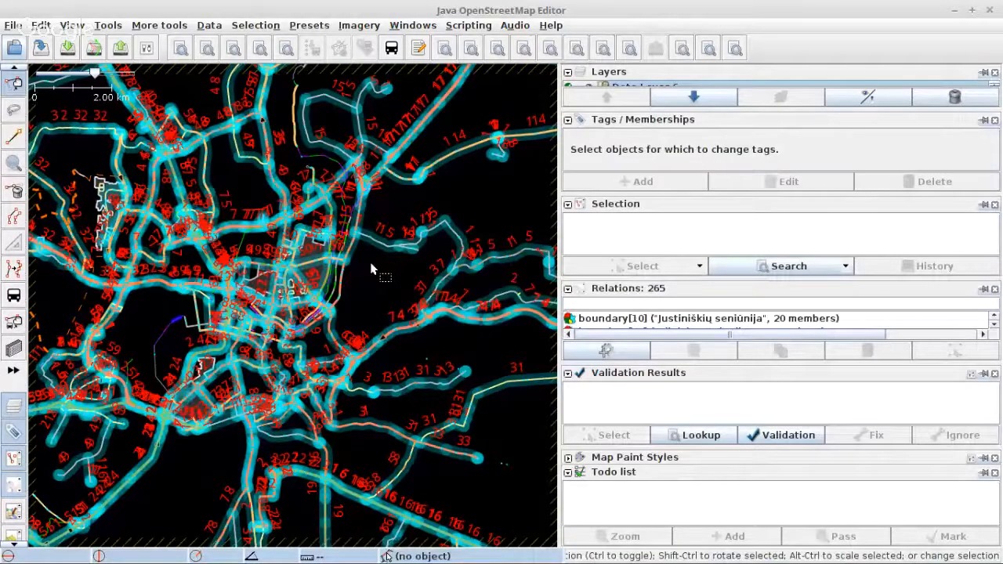
Inspect the extent of the downloaded Vilnius route network and run the data validation on it.
{"action": "scroll", "coordinate": [372, 271], "scroll_direction": "up", "scroll_amount": 4}
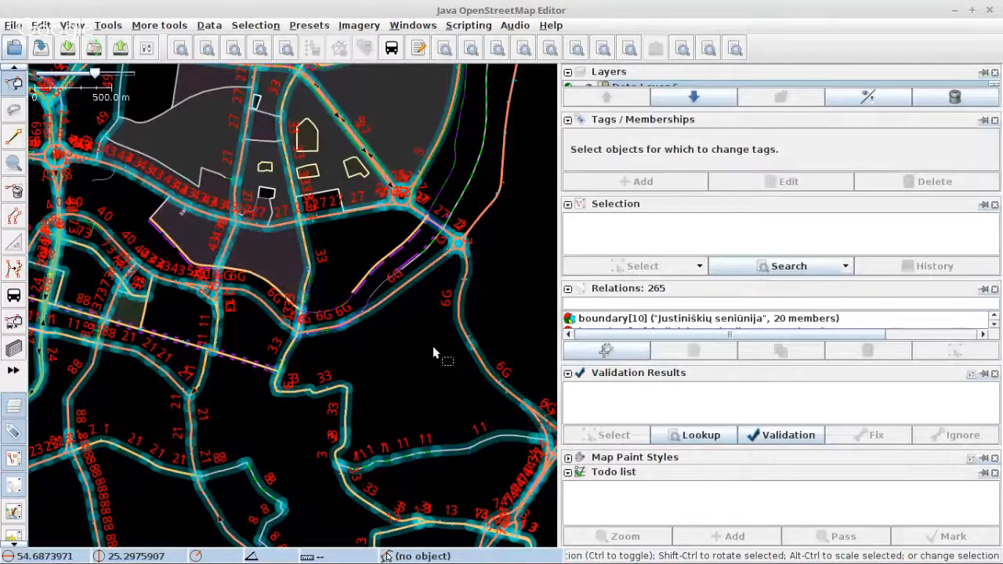
{"action": "scroll", "coordinate": [432, 348], "scroll_direction": "down", "scroll_amount": 4}
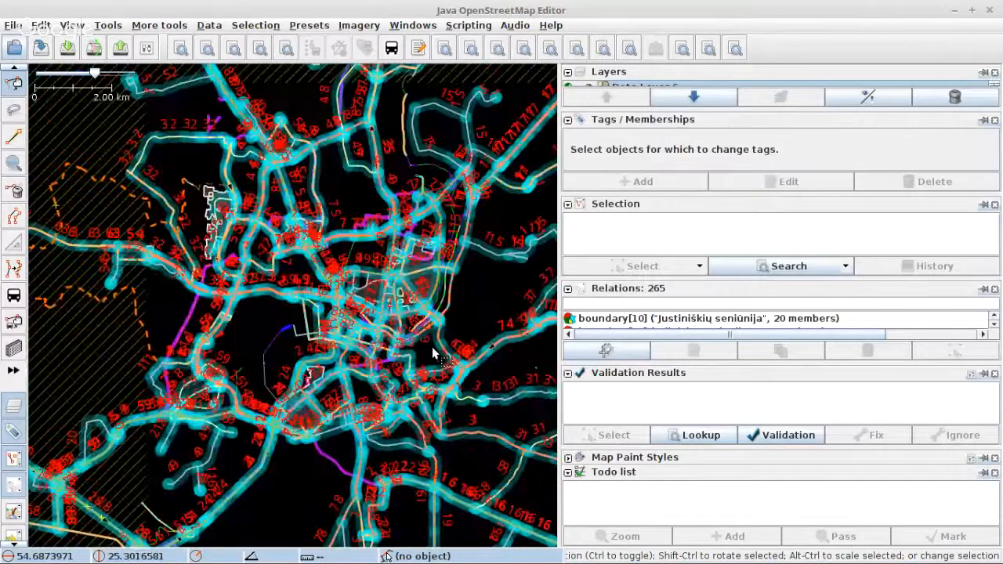
{"action": "scroll", "coordinate": [433, 353], "scroll_direction": "down", "scroll_amount": 7}
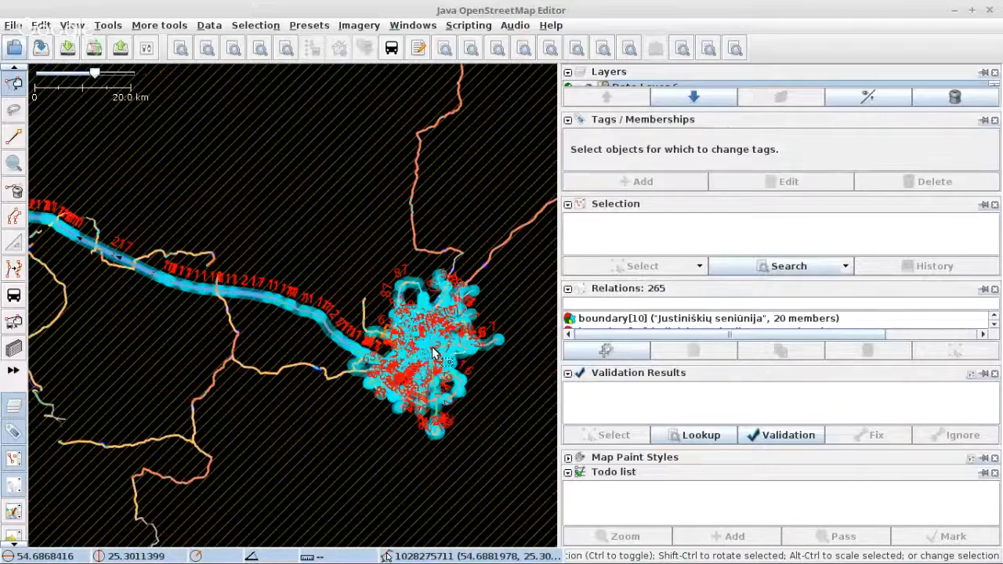
{"action": "scroll", "coordinate": [433, 353], "scroll_direction": "up", "scroll_amount": 7}
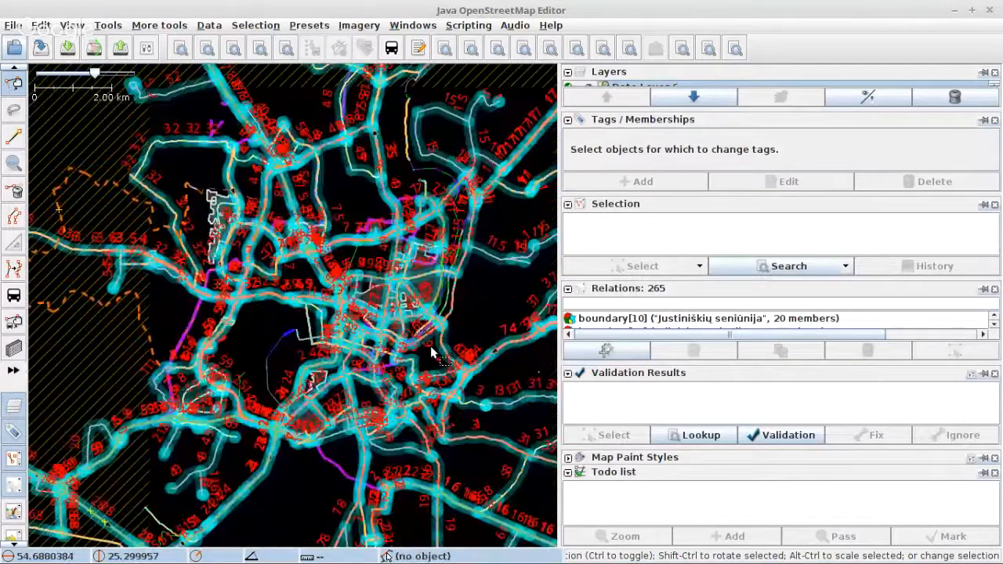
{"action": "left_click", "coordinate": [784, 441]}
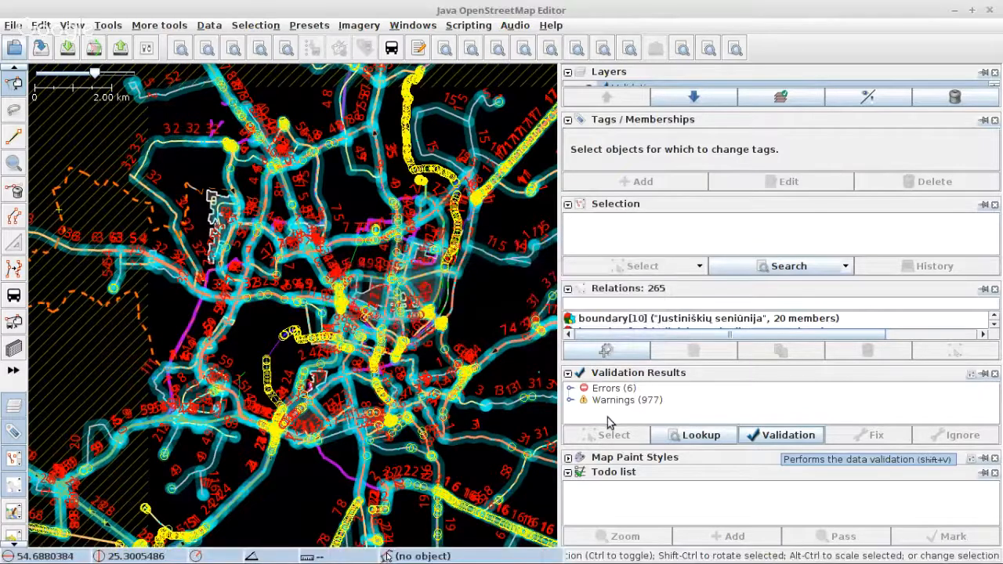
Expand the validation warnings and close the Todo list to give the results more room.
{"action": "left_click", "coordinate": [572, 400]}
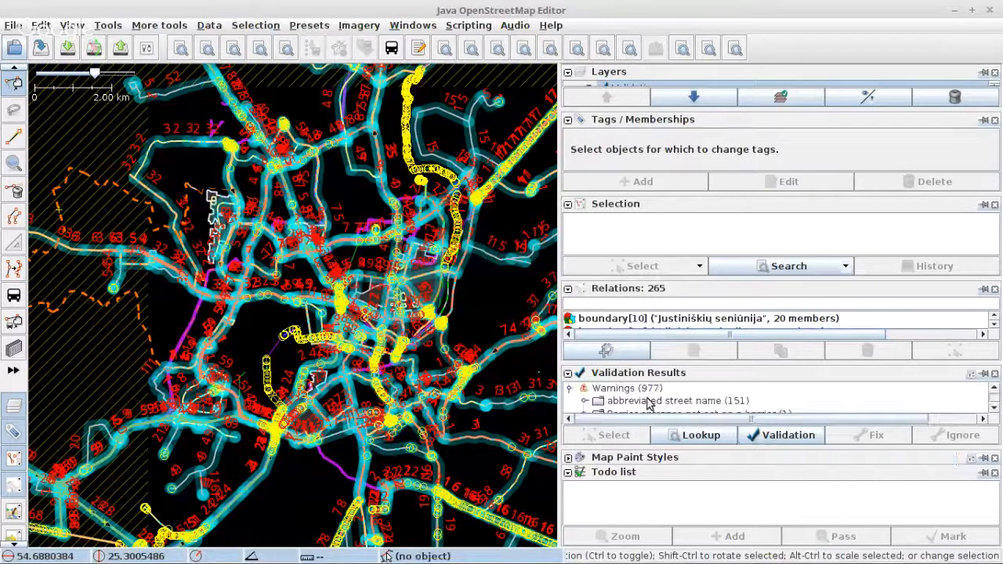
{"action": "scroll", "coordinate": [651, 403], "scroll_direction": "down", "scroll_amount": 2}
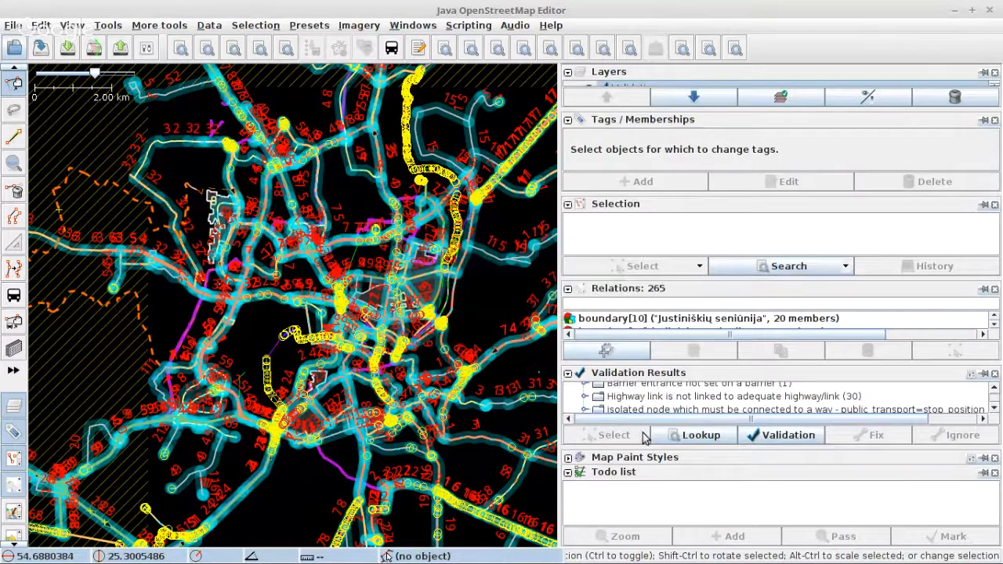
{"action": "left_click", "coordinate": [996, 474]}
Examine the public transport (PT) warning categories in the validation results.
{"action": "scroll", "coordinate": [645, 488], "scroll_direction": "down", "scroll_amount": 3}
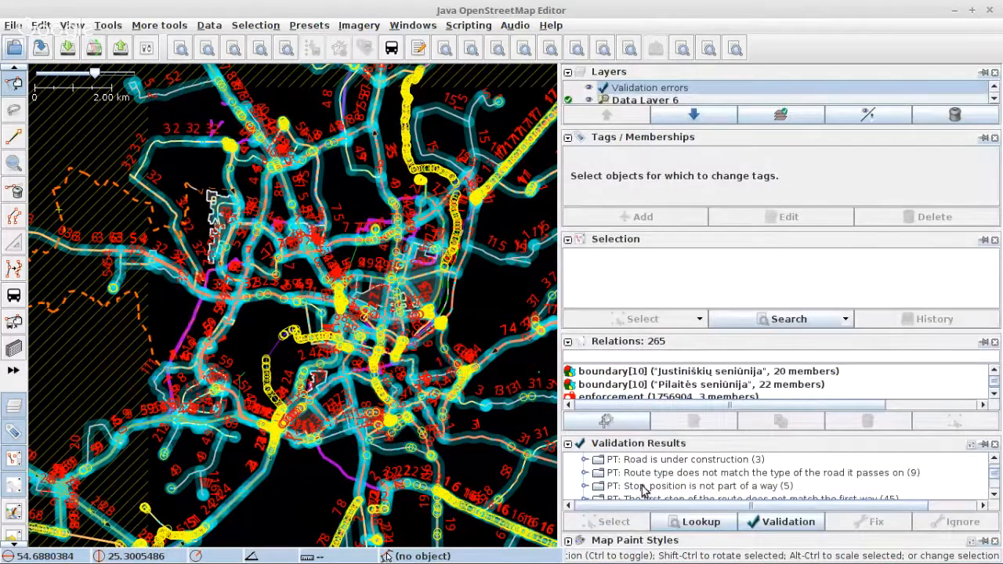
{"action": "scroll", "coordinate": [645, 490], "scroll_direction": "down", "scroll_amount": 2}
{"action": "scroll", "coordinate": [631, 490], "scroll_direction": "up", "scroll_amount": 1}
{"action": "scroll", "coordinate": [627, 490], "scroll_direction": "up", "scroll_amount": 1}
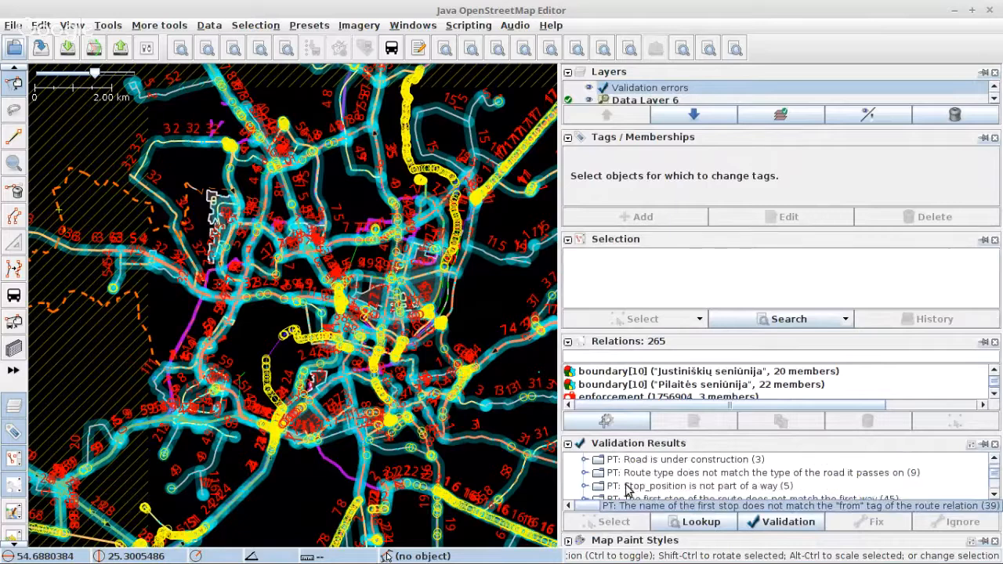
{"action": "scroll", "coordinate": [627, 490], "scroll_direction": "up", "scroll_amount": 1}
{"action": "scroll", "coordinate": [628, 490], "scroll_direction": "down", "scroll_amount": 1}
{"action": "scroll", "coordinate": [627, 490], "scroll_direction": "down", "scroll_amount": 1}
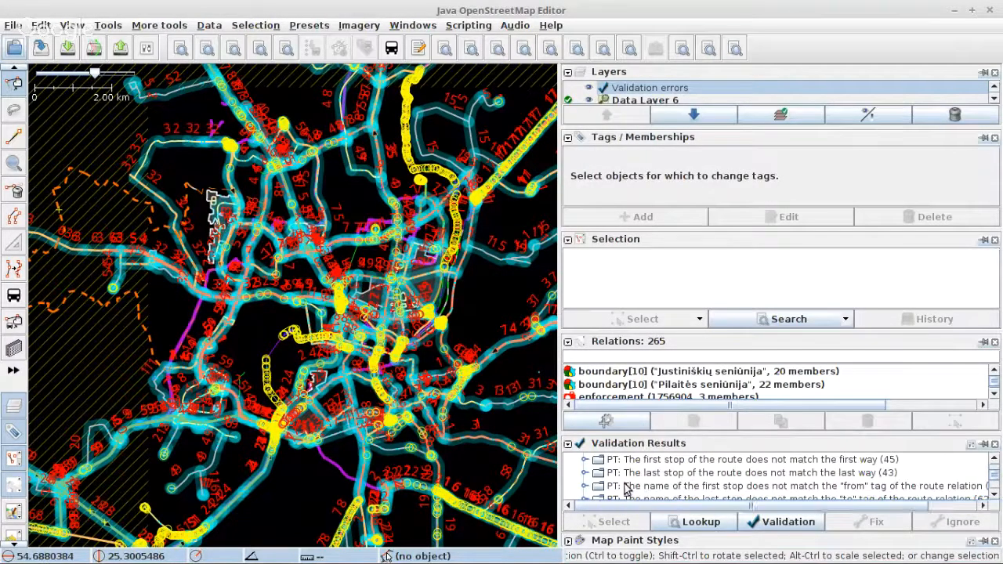
Select all route relations listed under the "Route scheme is unspecified" validation warning.
{"action": "scroll", "coordinate": [627, 490], "scroll_direction": "down", "scroll_amount": 1}
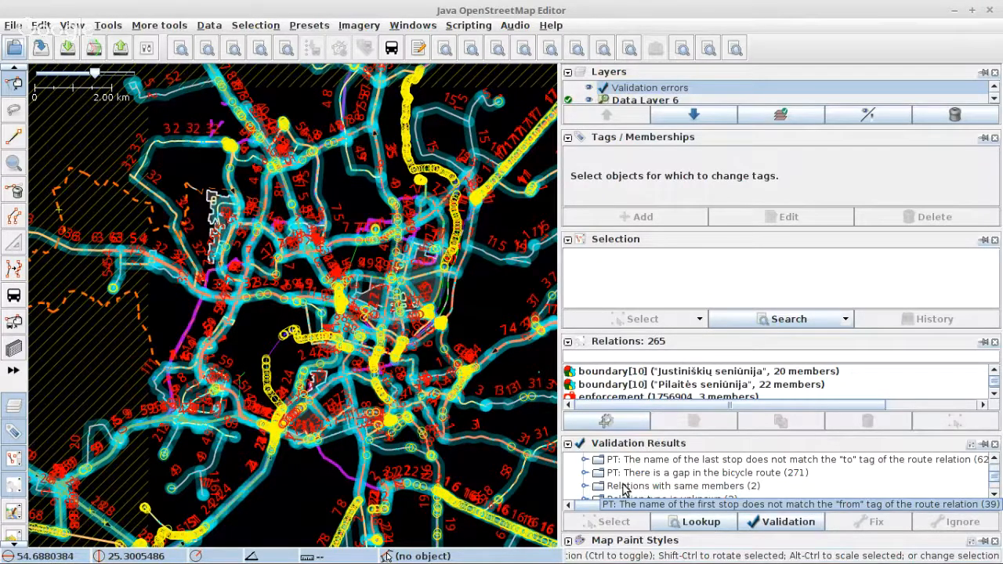
{"action": "scroll", "coordinate": [625, 490], "scroll_direction": "down", "scroll_amount": 2}
{"action": "scroll", "coordinate": [625, 490], "scroll_direction": "up", "scroll_amount": 1}
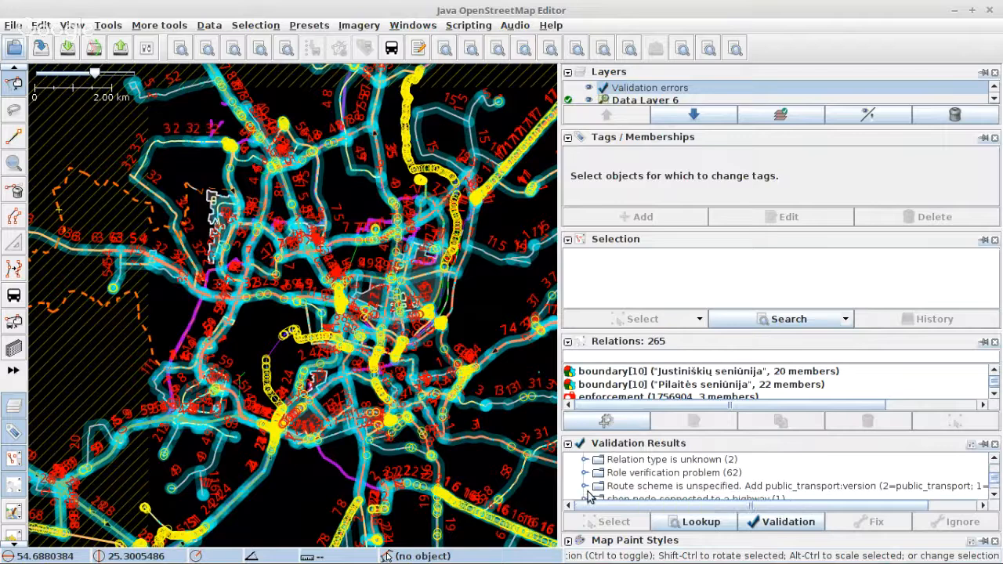
{"action": "left_click", "coordinate": [586, 486]}
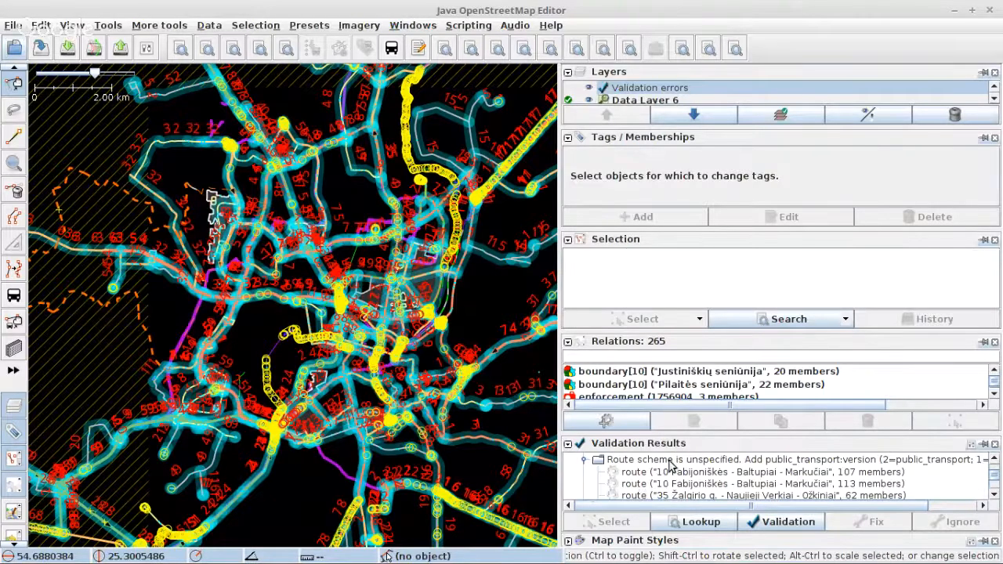
{"action": "left_click", "coordinate": [671, 462]}
{"action": "left_click", "coordinate": [615, 522]}
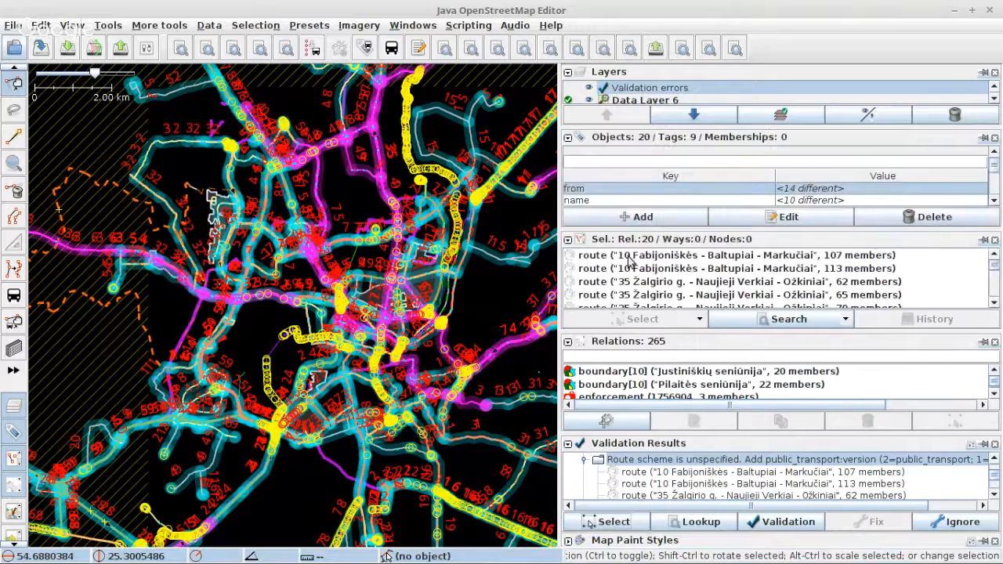
Add the tag public_transport:version=2 to the selected route relations.
{"action": "left_click", "coordinate": [636, 219]}
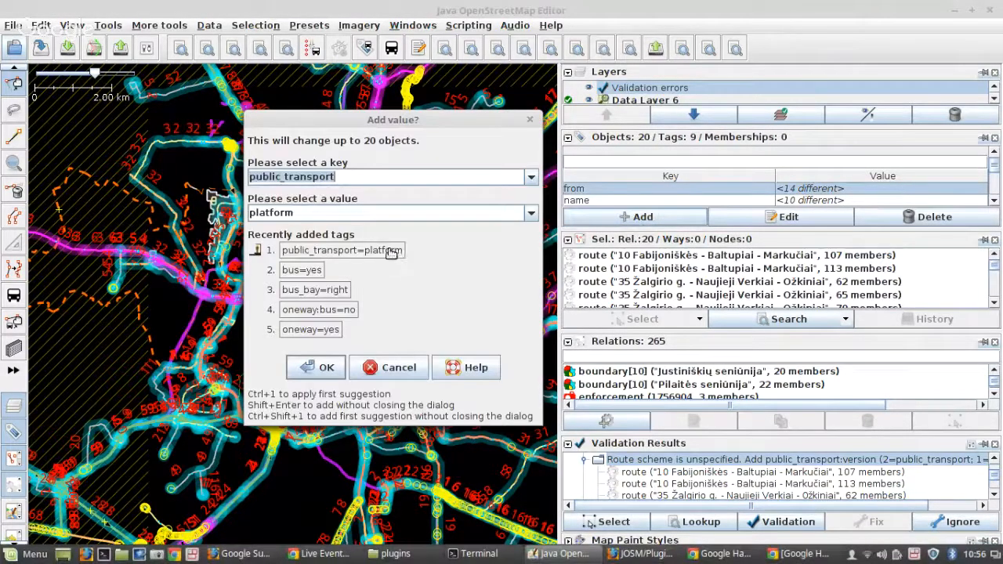
{"action": "key", "text": "Right"}
{"action": "type", "text": ":"}
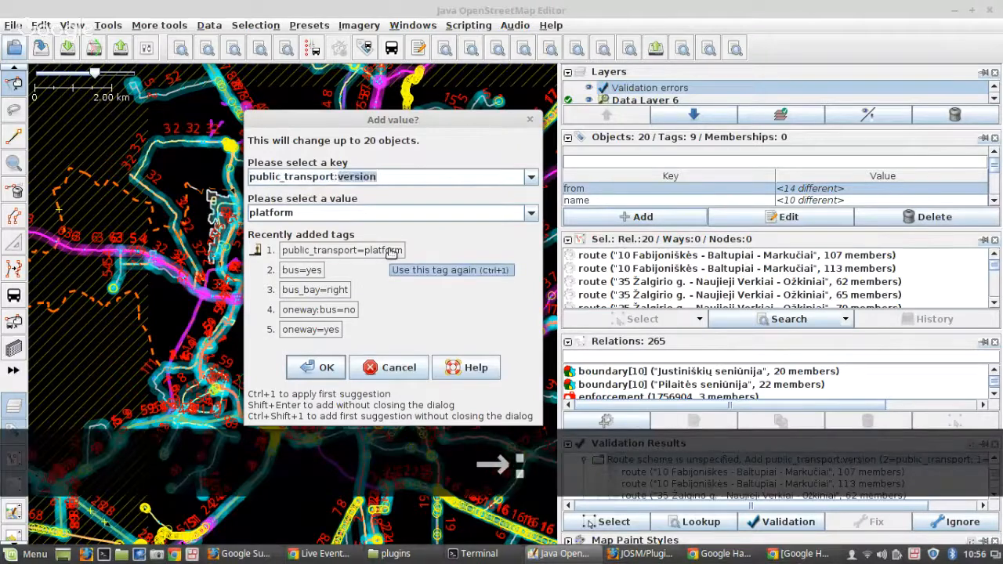
{"action": "key", "text": "Tab"}
{"action": "type", "text": "2"}
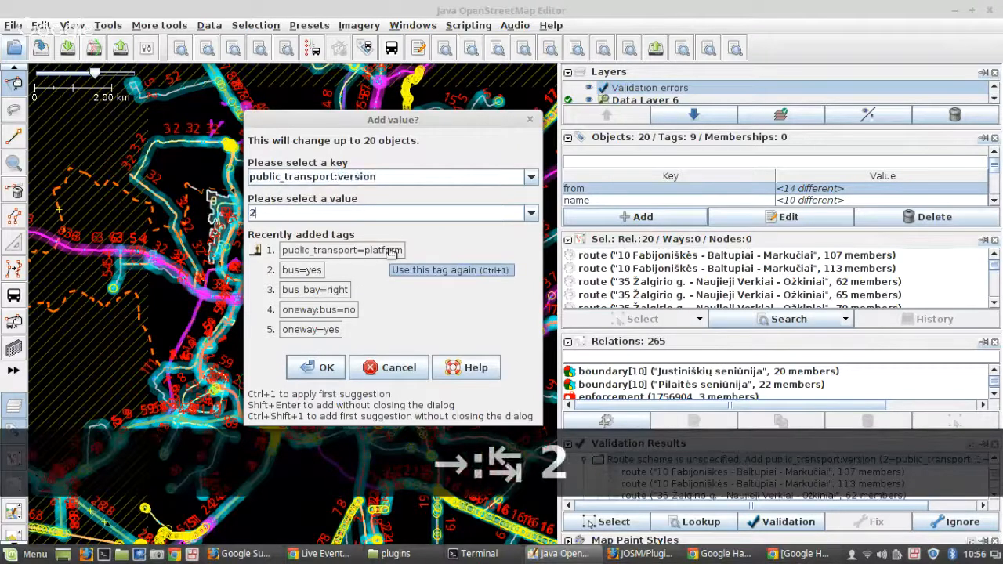
{"action": "left_click", "coordinate": [326, 368]}
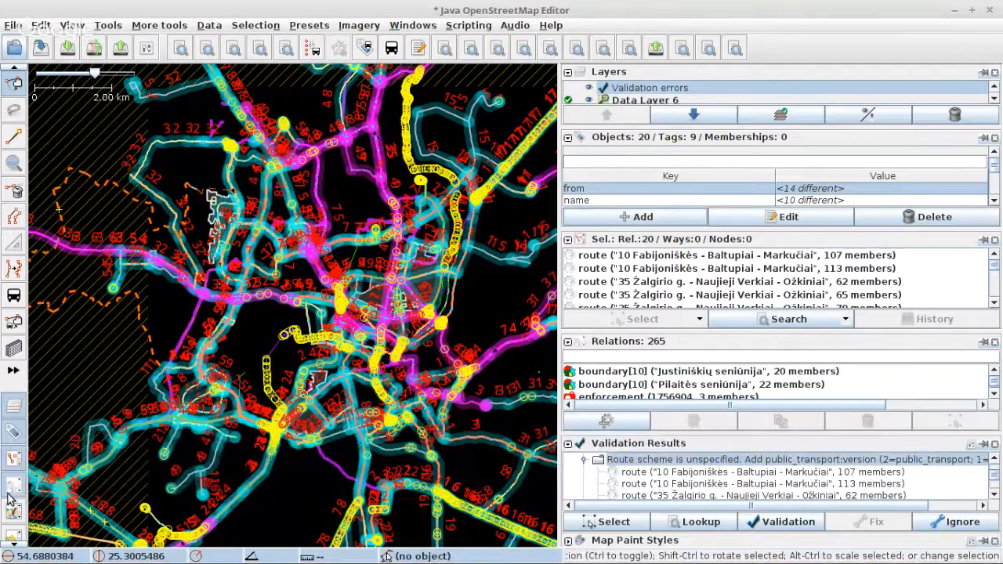
Reopen the Todo list and add the selected route relations to it.
{"action": "scroll", "coordinate": [11, 502], "scroll_direction": "down", "scroll_amount": 15}
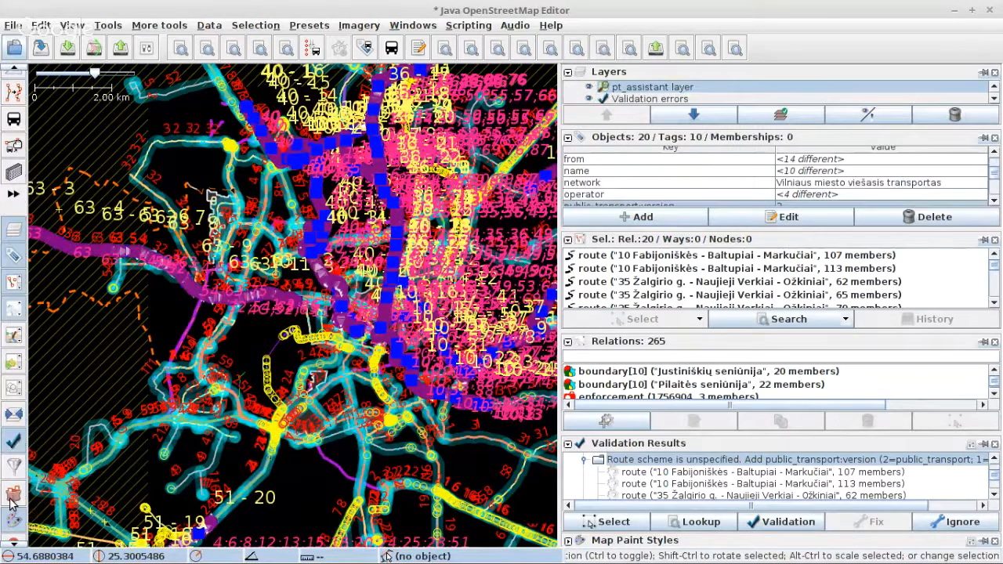
{"action": "scroll", "coordinate": [11, 502], "scroll_direction": "down", "scroll_amount": 20}
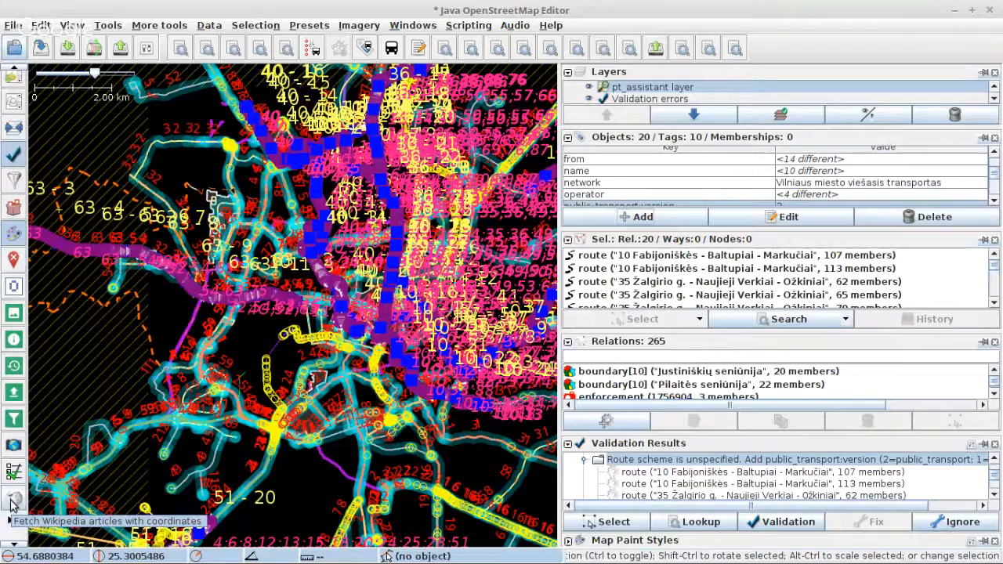
{"action": "left_click", "coordinate": [14, 471]}
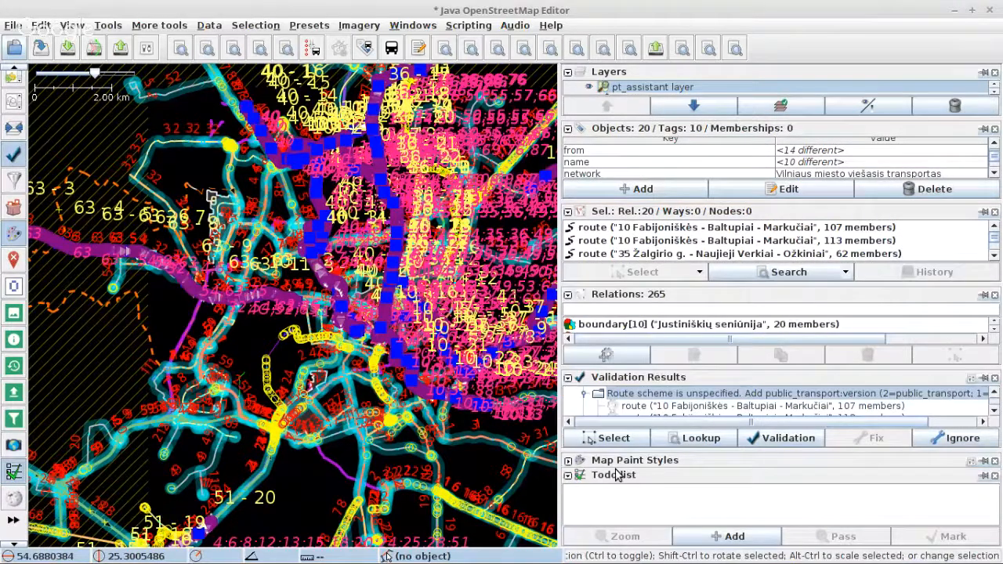
{"action": "left_click", "coordinate": [728, 537]}
{"action": "mouse_move", "coordinate": [661, 490]}
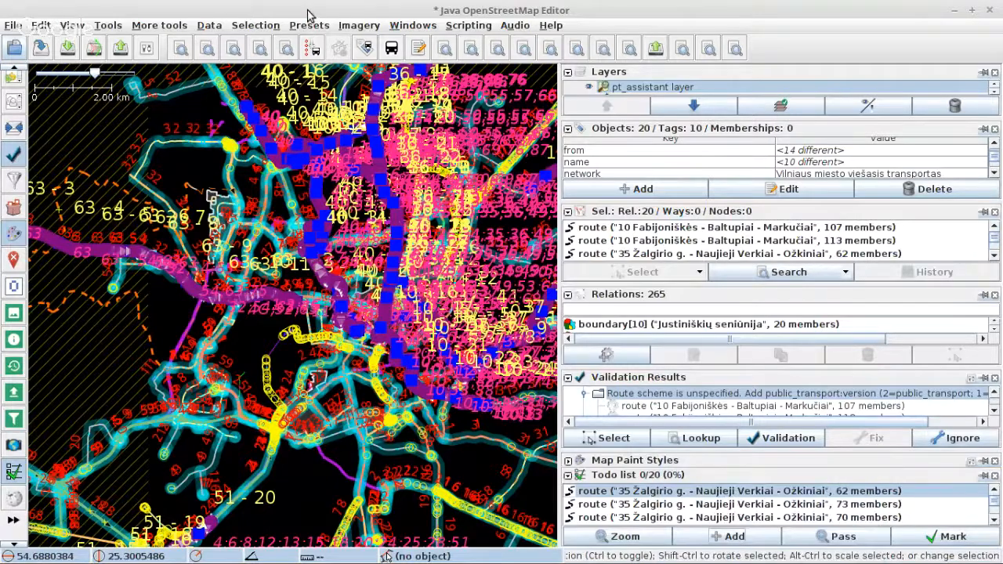
Select the bus stops matching the earlier search "((highway=bus_stop -public_transport)) (-child highway ) child modified".
{"action": "key", "text": "ctrl+f"}
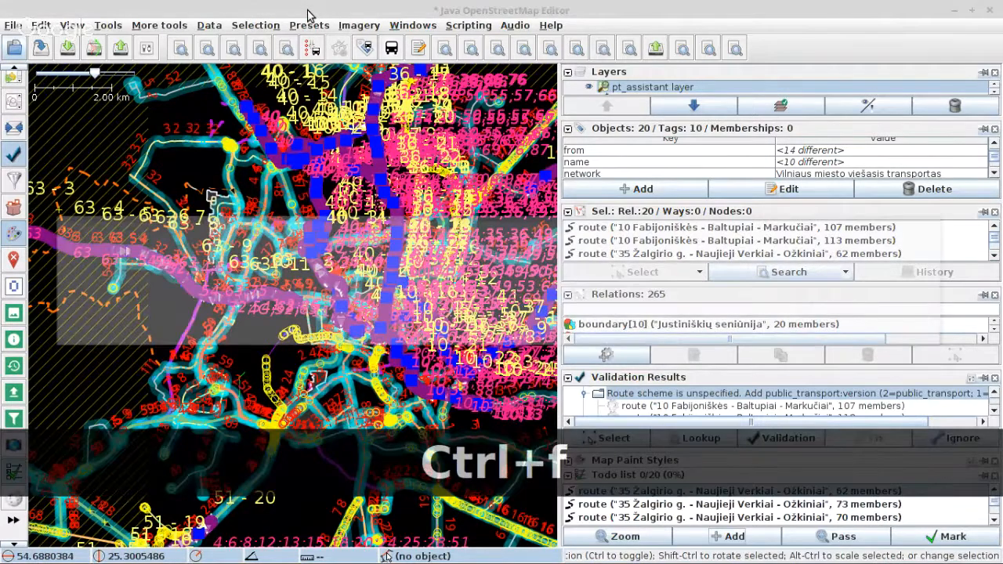
{"action": "key", "text": "Down"}
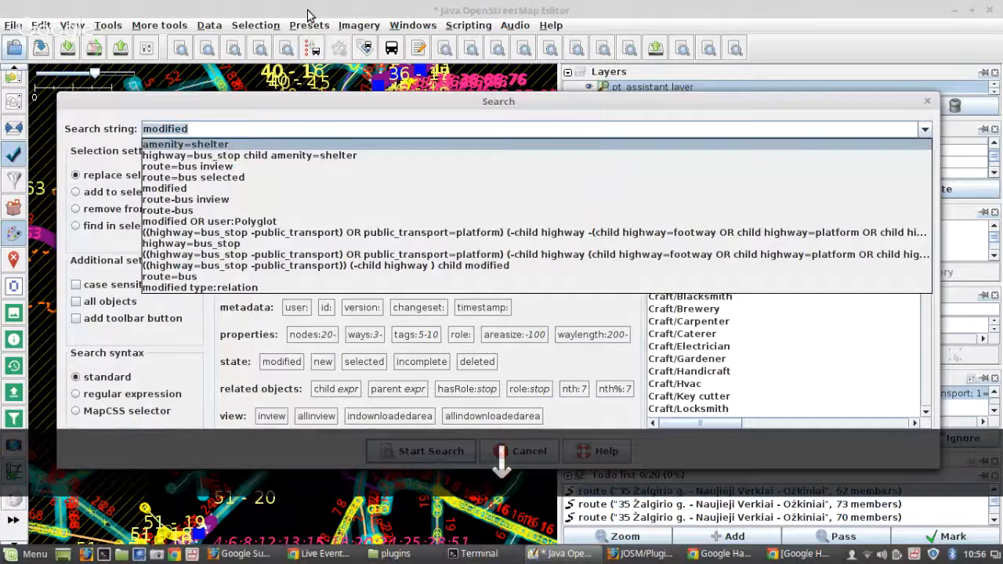
{"action": "key", "text": "Down"}
{"action": "key", "text": "Down"}
{"action": "key", "text": "Down"}
{"action": "key", "text": "Down"}
{"action": "key", "text": "Down"}
{"action": "key", "text": "Down"}
{"action": "key", "text": "Down"}
{"action": "key", "text": "Down"}
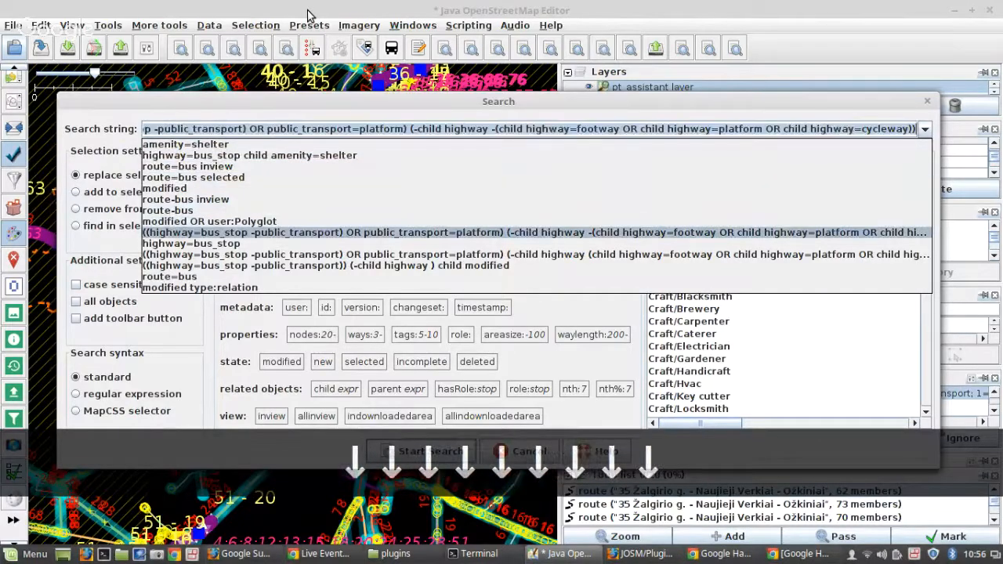
{"action": "key", "text": "Down"}
{"action": "key", "text": "Down"}
{"action": "key", "text": "Down"}
{"action": "key", "text": "Down"}
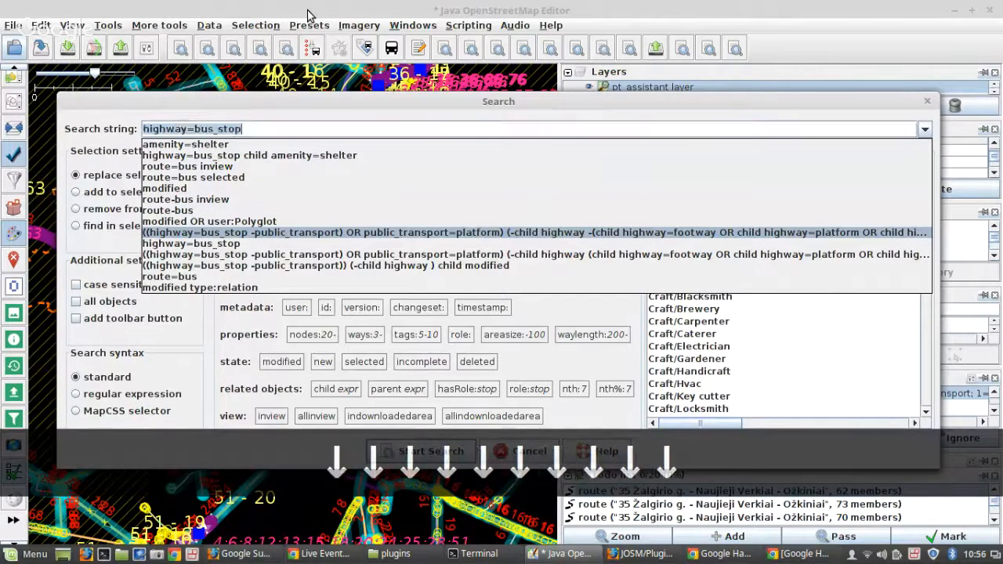
{"action": "key", "text": "Up"}
{"action": "key", "text": "Right"}
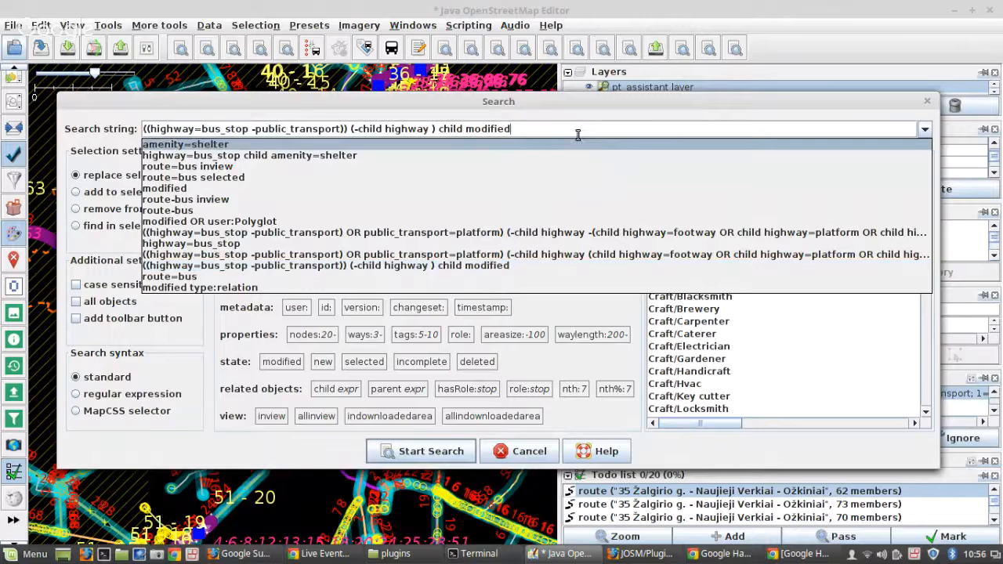
{"action": "left_click", "coordinate": [386, 451]}
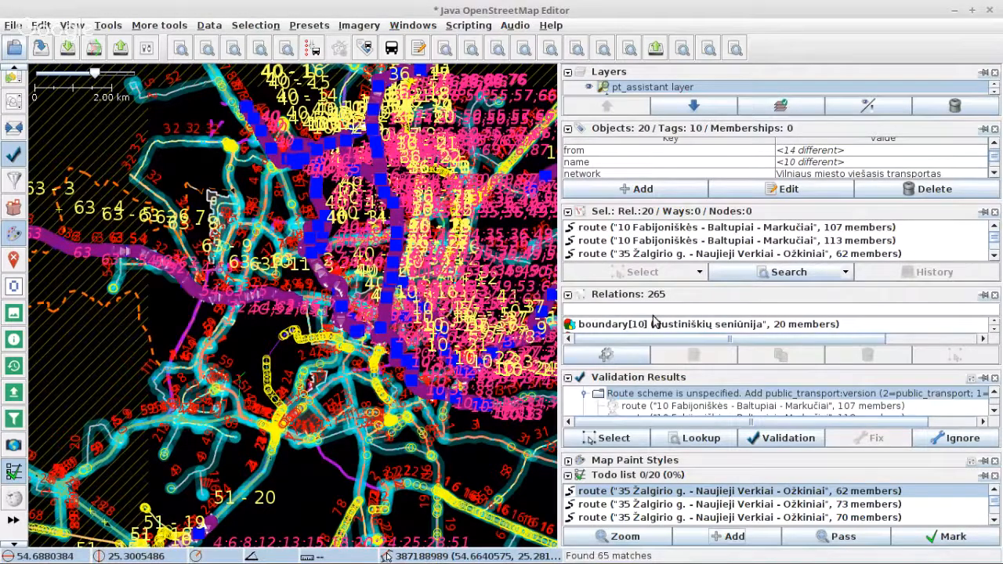
Add the recently used tags bus=yes and public_transport=platform to the selected bus stops.
{"action": "scroll", "coordinate": [632, 241], "scroll_direction": "down", "scroll_amount": 6}
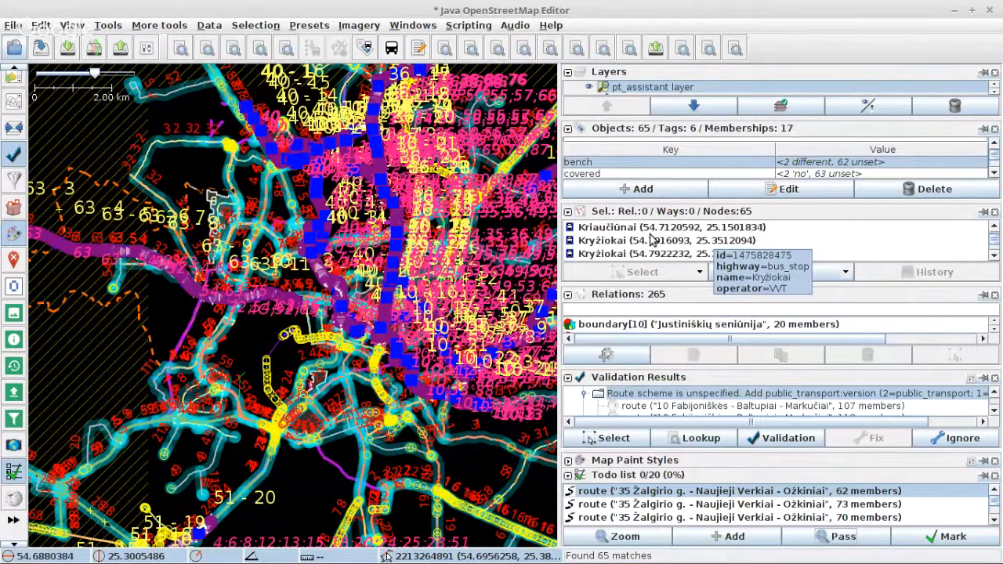
{"action": "left_click", "coordinate": [641, 194]}
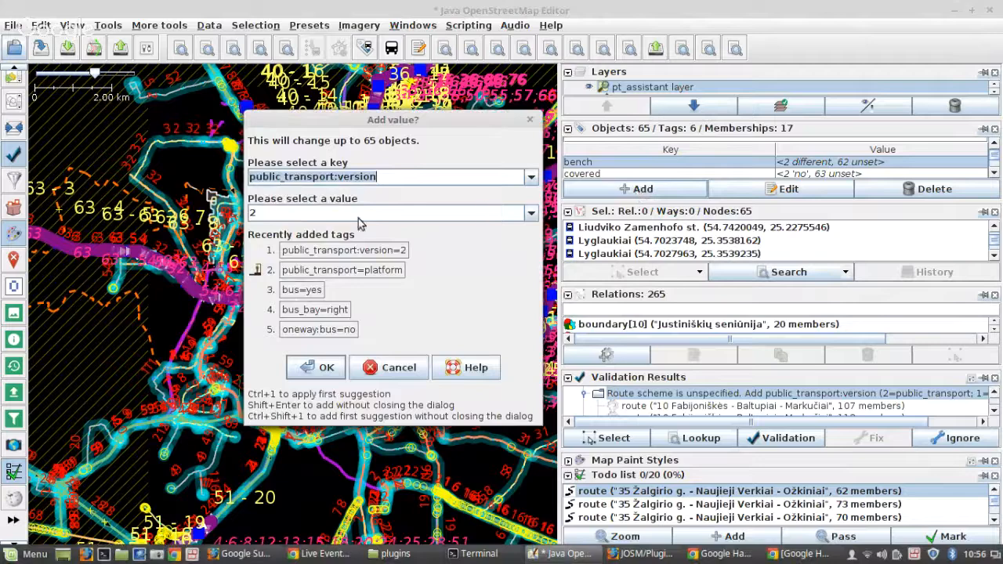
{"action": "left_click", "coordinate": [310, 292], "text": "shift"}
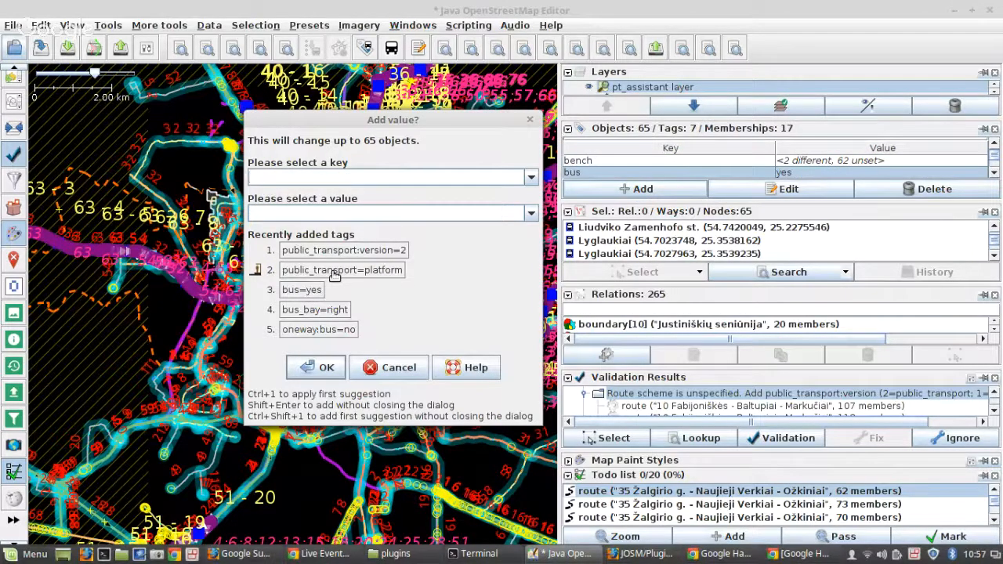
{"action": "left_click", "coordinate": [334, 271]}
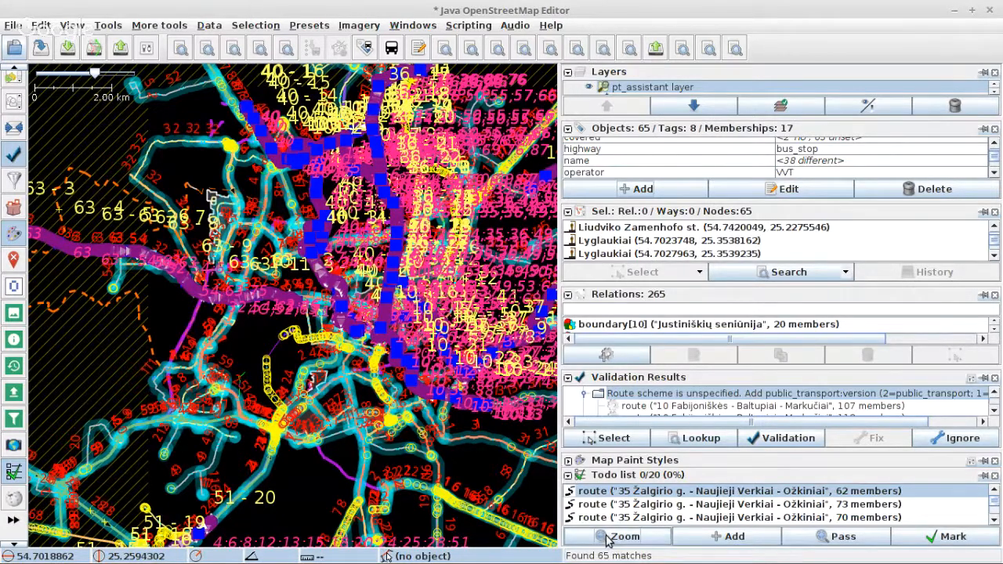
Zoom to the first route 35 relation in the Todo list and examine its member order and roles in the relation editor, leaving it unchanged.
{"action": "left_click", "coordinate": [608, 541]}
{"action": "right_click", "coordinate": [656, 229]}
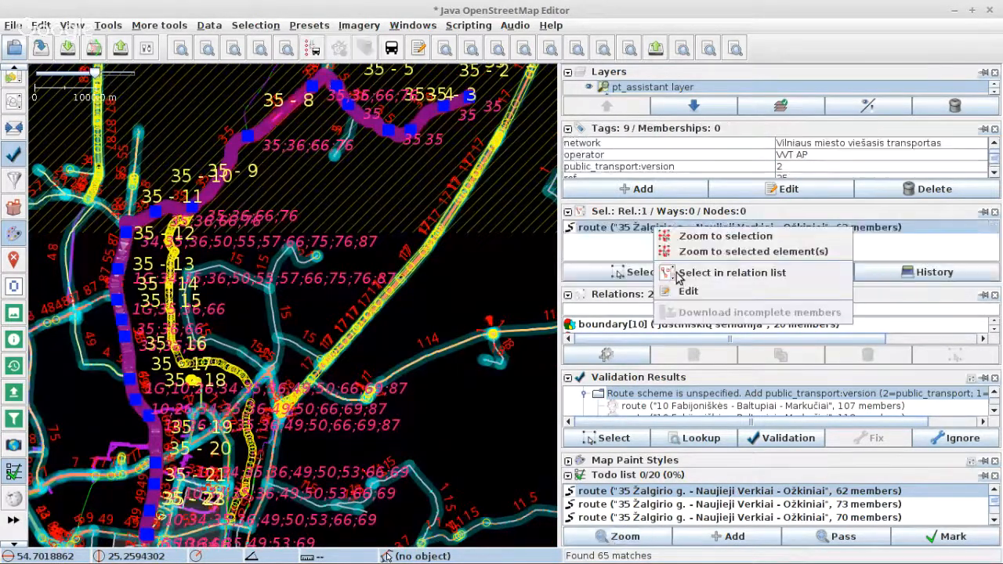
{"action": "left_click", "coordinate": [684, 291]}
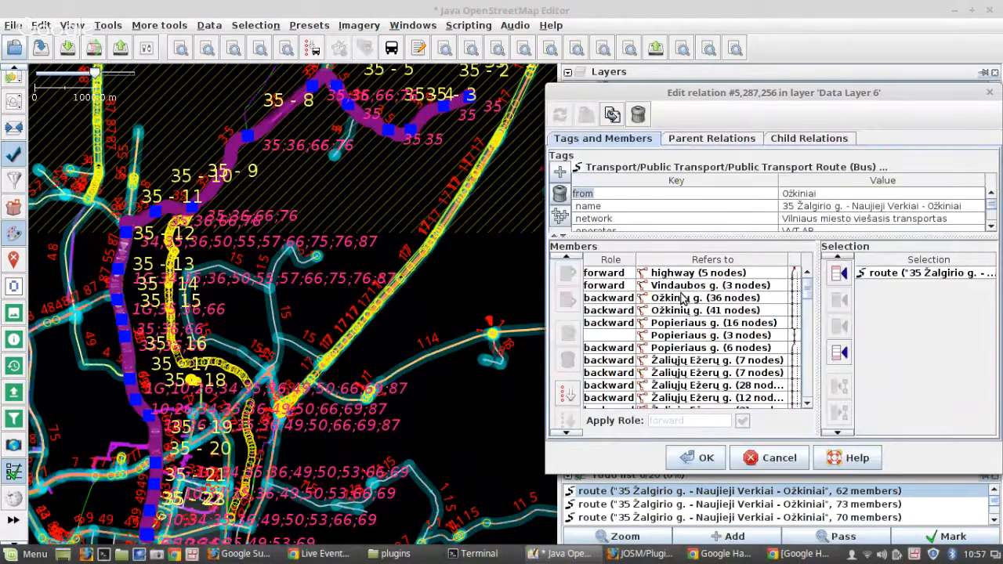
{"action": "scroll", "coordinate": [666, 376], "scroll_direction": "down", "scroll_amount": 1}
{"action": "scroll", "coordinate": [665, 376], "scroll_direction": "down", "scroll_amount": 3}
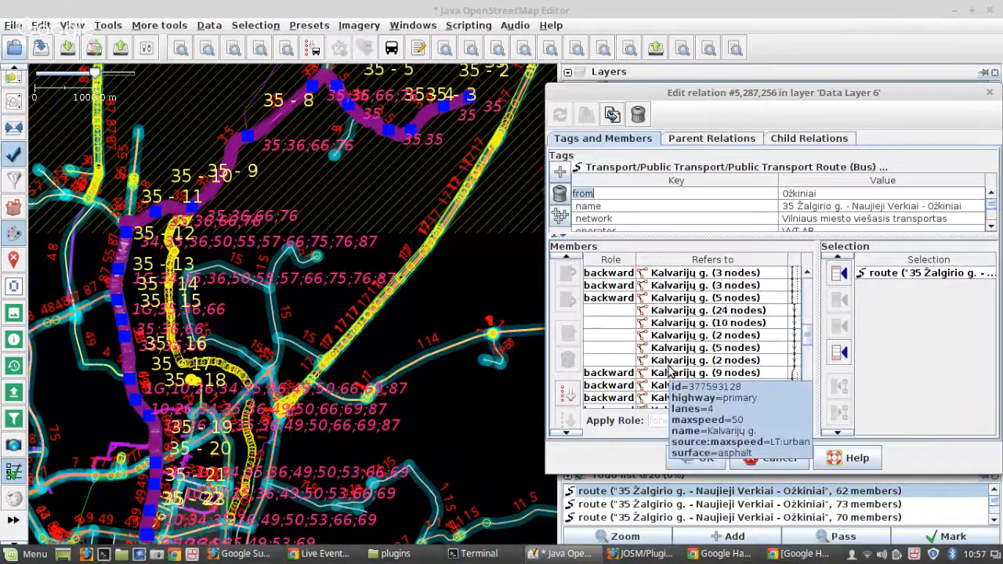
{"action": "scroll", "coordinate": [671, 374], "scroll_direction": "down", "scroll_amount": 3}
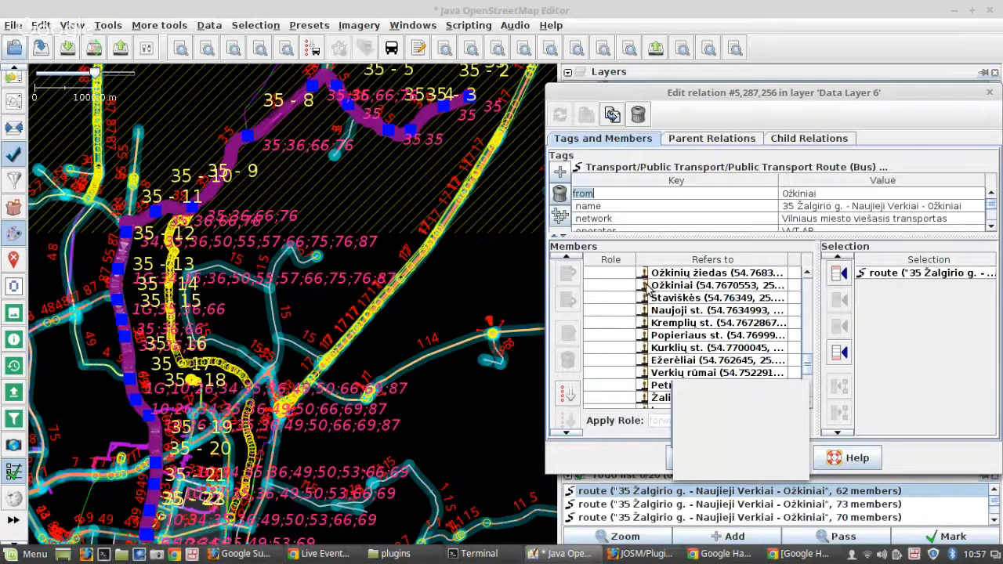
{"action": "mouse_move", "coordinate": [647, 288]}
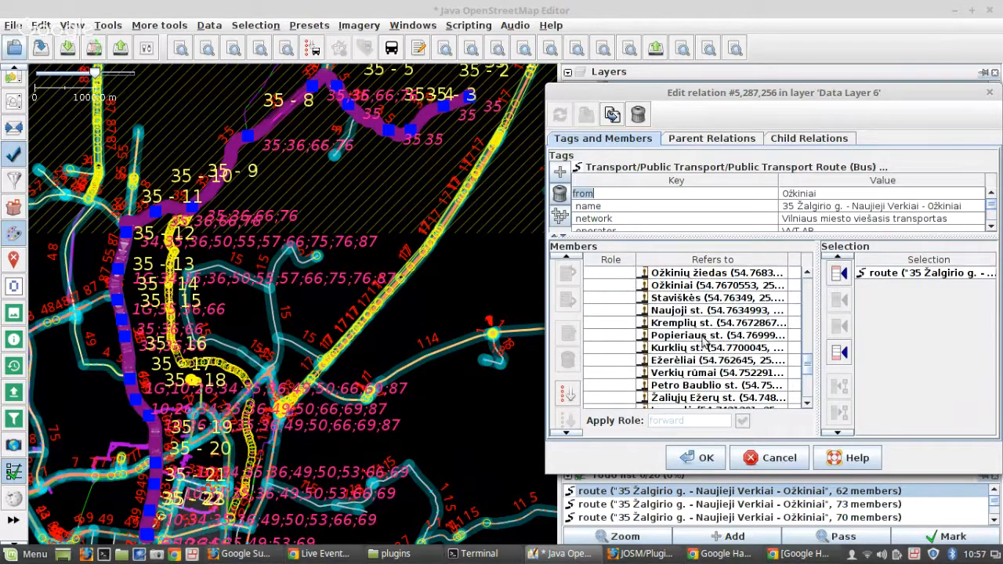
{"action": "scroll", "coordinate": [703, 342], "scroll_direction": "down", "scroll_amount": 4}
{"action": "mouse_move", "coordinate": [704, 342]}
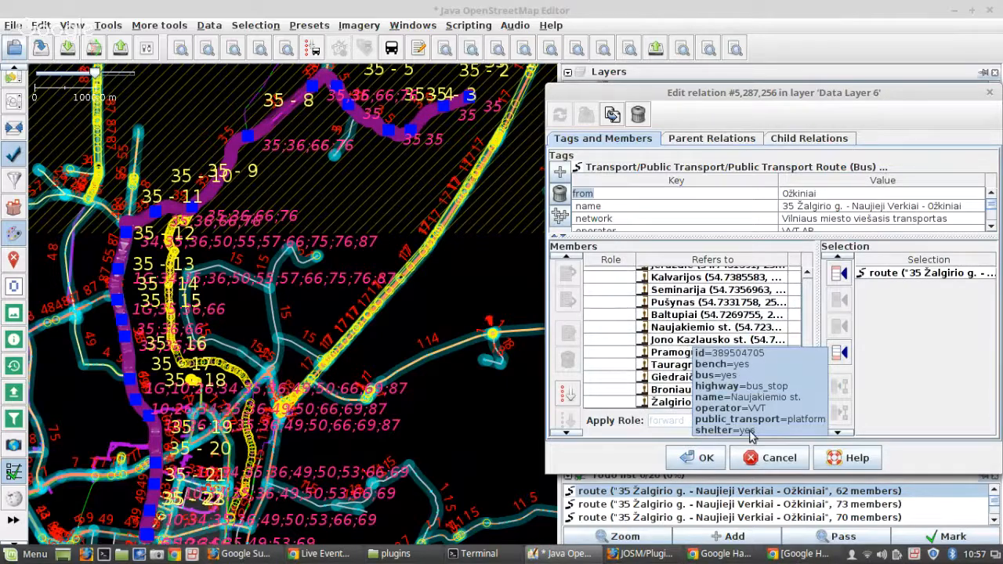
{"action": "left_click", "coordinate": [759, 458]}
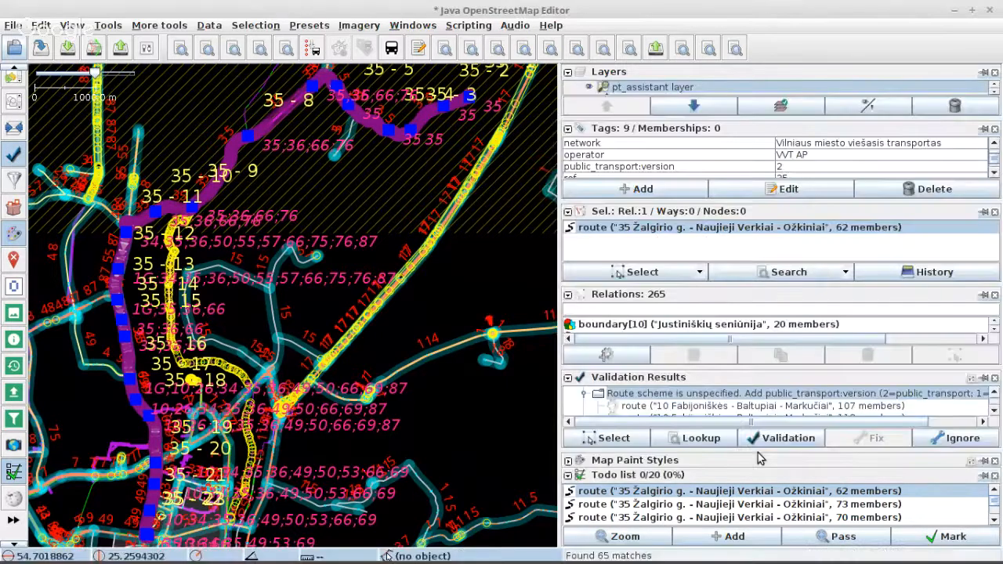
Reselect all routes under the "Route scheme is unspecified" warning and apply Sort PT Stops to them.
{"action": "left_click", "coordinate": [660, 396]}
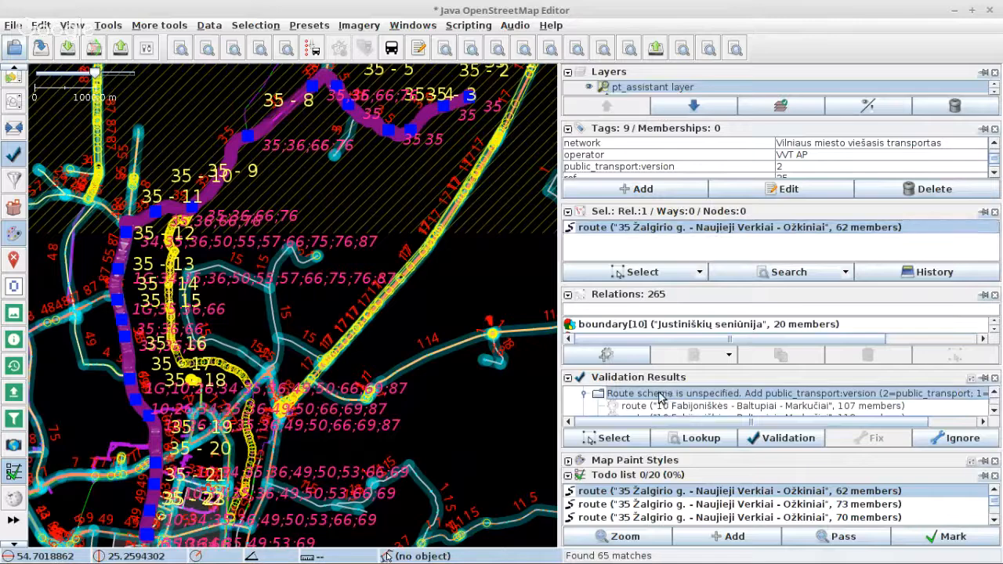
{"action": "left_click", "coordinate": [614, 439]}
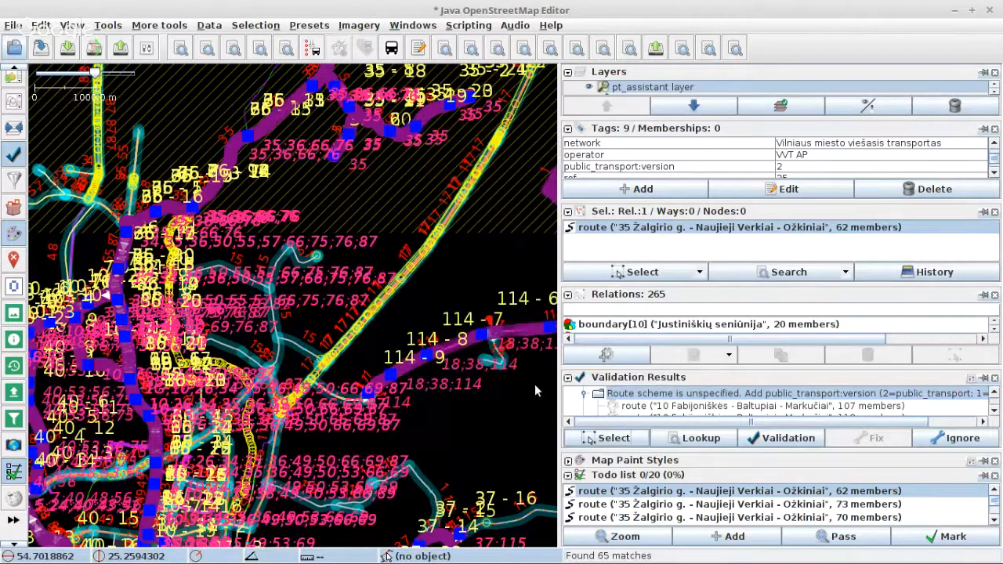
{"action": "left_click", "coordinate": [112, 28]}
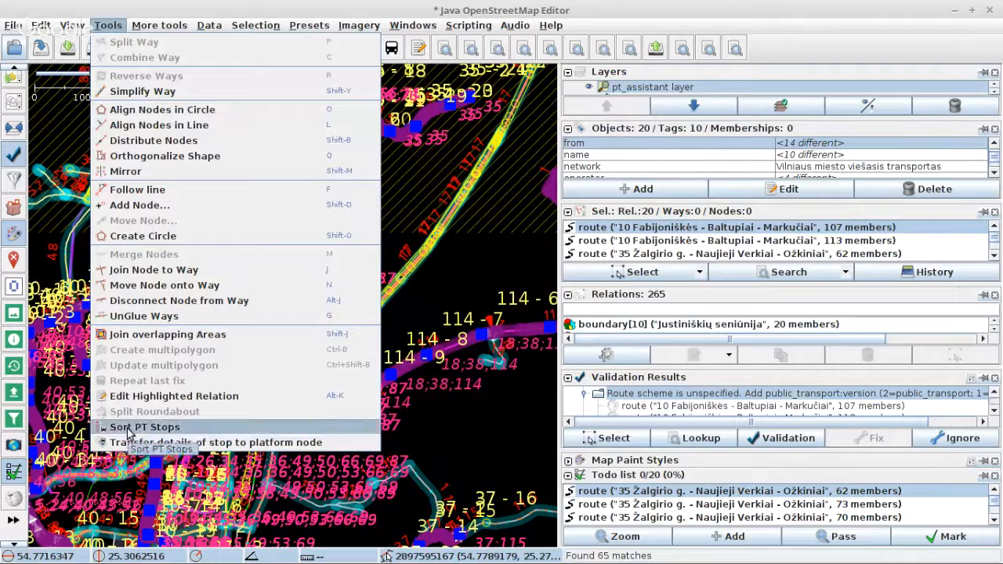
{"action": "left_click", "coordinate": [759, 425]}
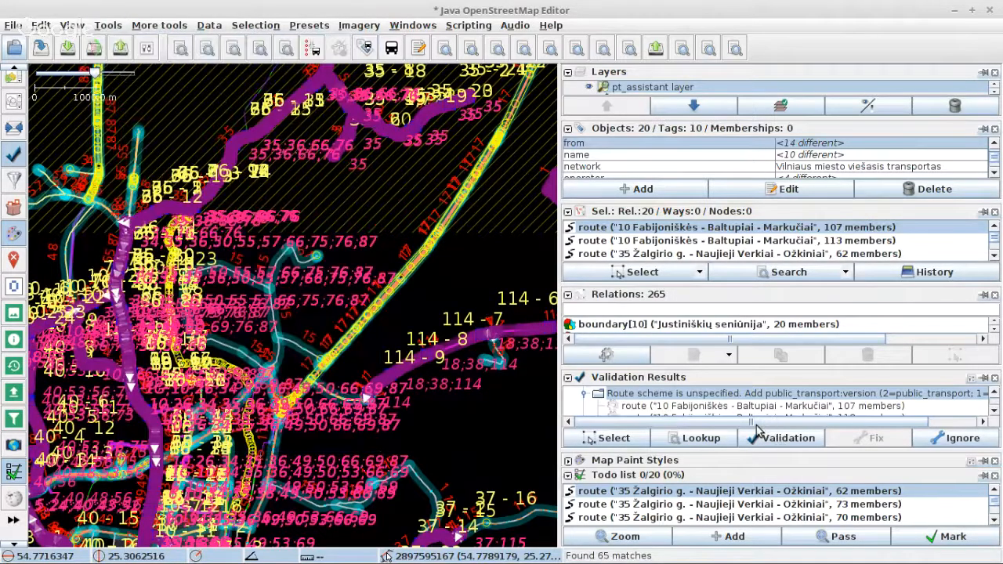
Zoom to the first route 35 relation in the Todo list and open it in the relation editor to check its members.
{"action": "left_click", "coordinate": [621, 541]}
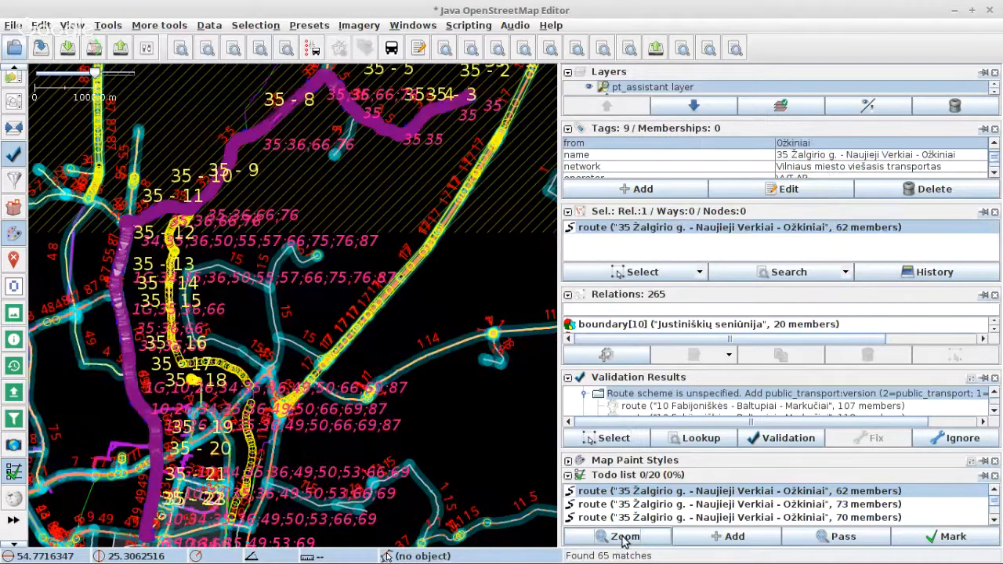
{"action": "right_click", "coordinate": [682, 232]}
{"action": "left_click", "coordinate": [708, 296]}
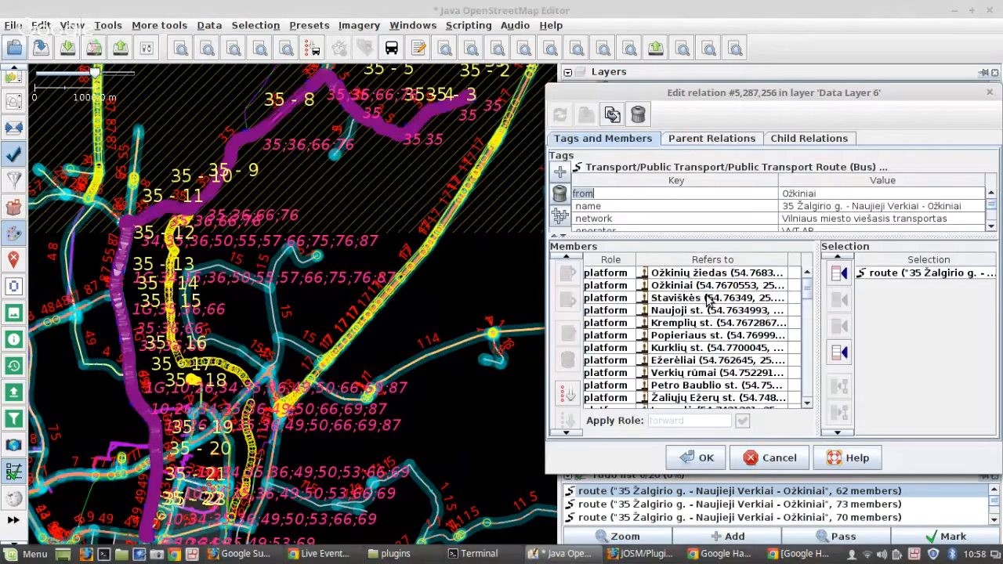
Zoom to the relation's first way member, the 5-node highway, and check where it lies on the terminal loop.
{"action": "scroll", "coordinate": [689, 292], "scroll_direction": "down", "scroll_amount": 2}
{"action": "scroll", "coordinate": [662, 337], "scroll_direction": "down", "scroll_amount": 3}
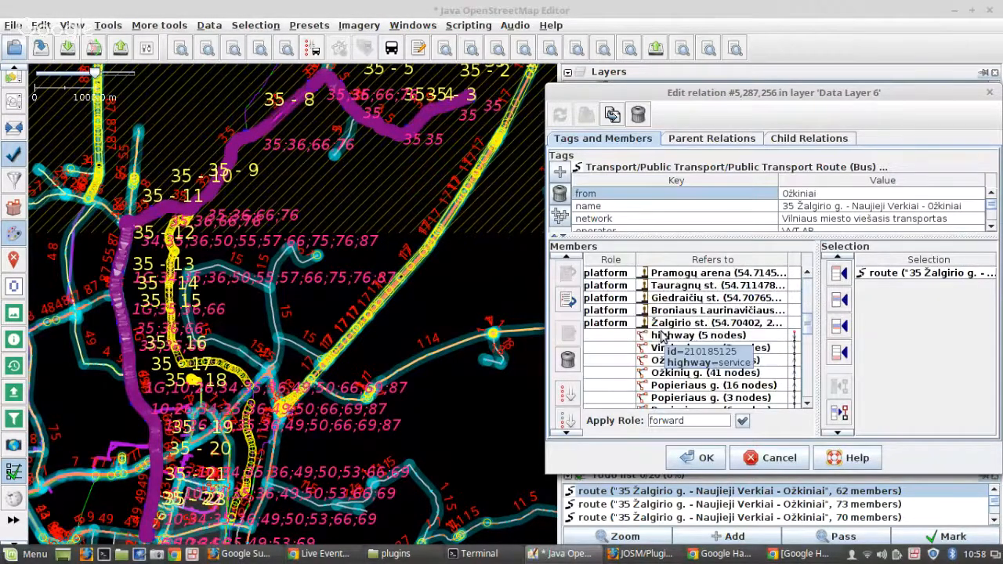
{"action": "right_click", "coordinate": [663, 335]}
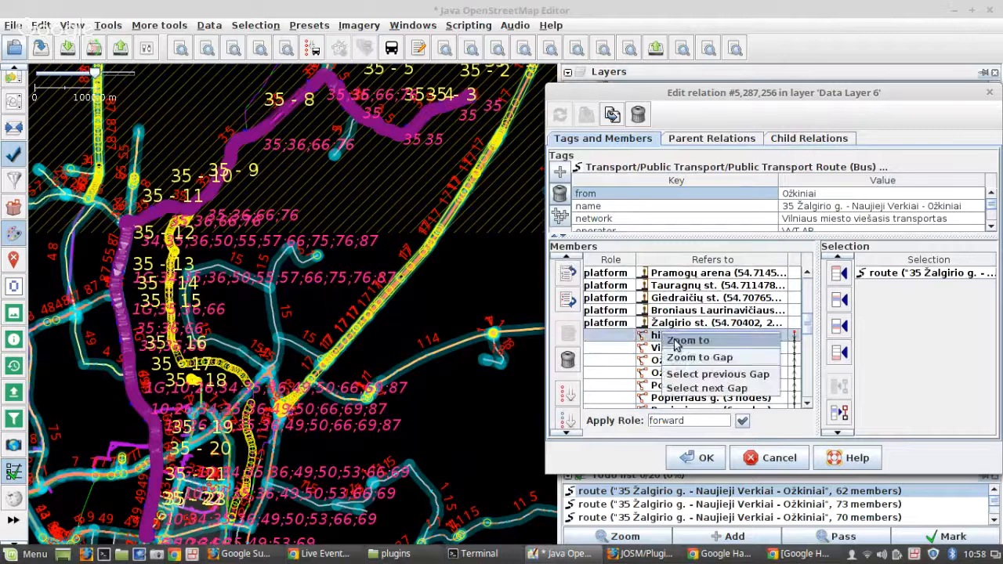
{"action": "left_click", "coordinate": [676, 342]}
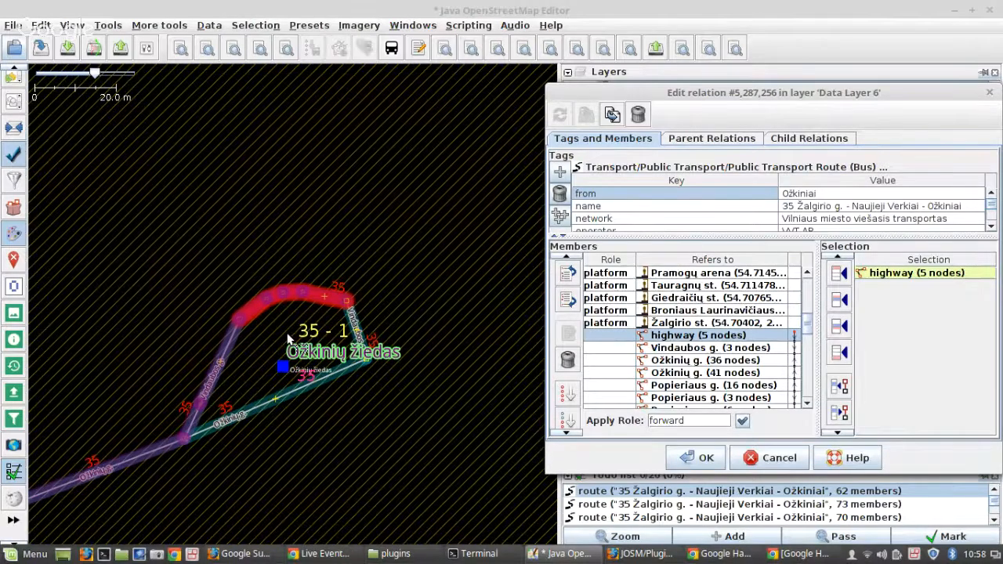
{"action": "scroll", "coordinate": [287, 338], "scroll_direction": "up", "scroll_amount": 2}
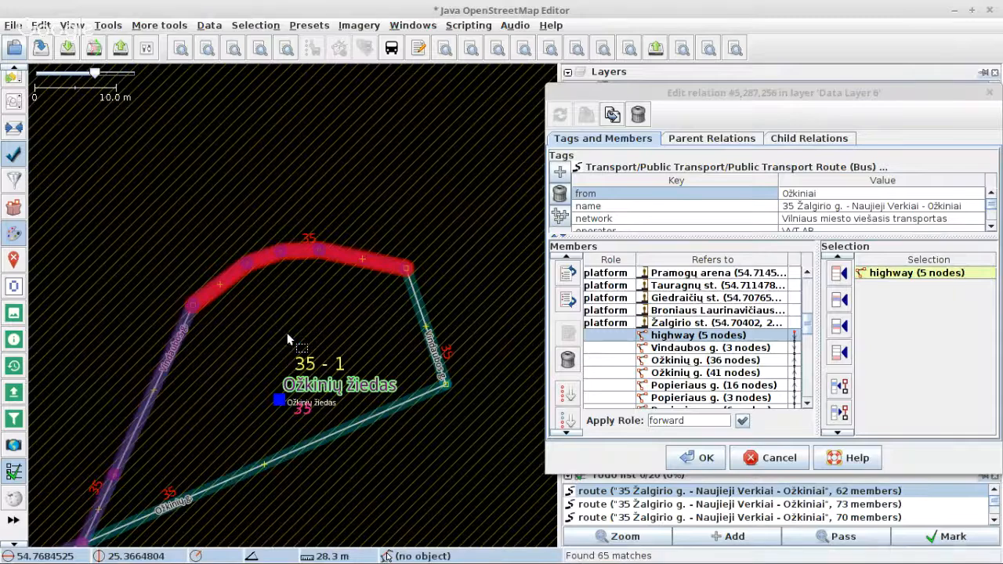
{"action": "scroll", "coordinate": [362, 314], "scroll_direction": "down", "scroll_amount": 4}
{"action": "scroll", "coordinate": [362, 314], "scroll_direction": "down", "scroll_amount": 5}
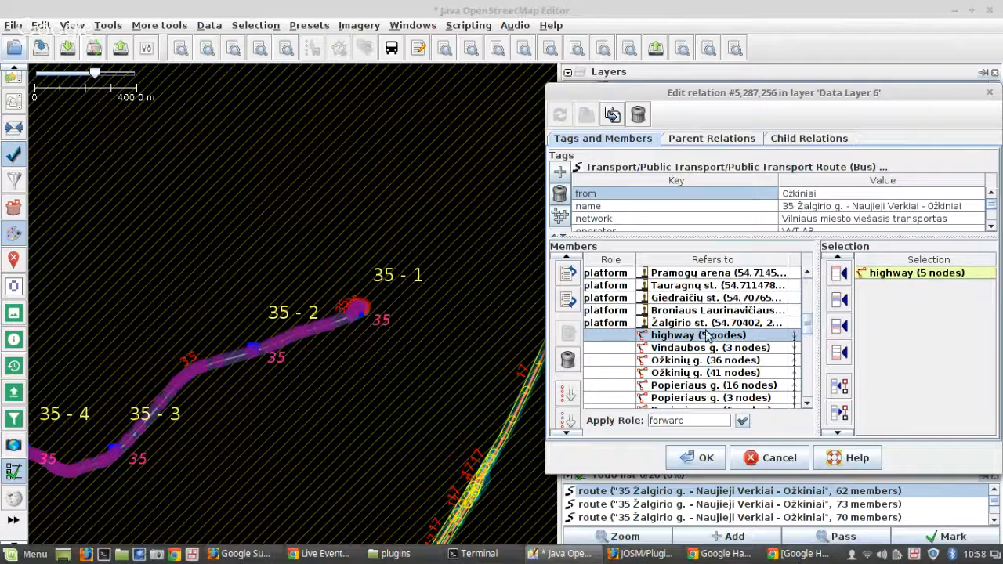
Zoom to the first platform member, Ožkinių žiedas, and examine its position against the surrounding route ways.
{"action": "scroll", "coordinate": [708, 335], "scroll_direction": "up", "scroll_amount": 5}
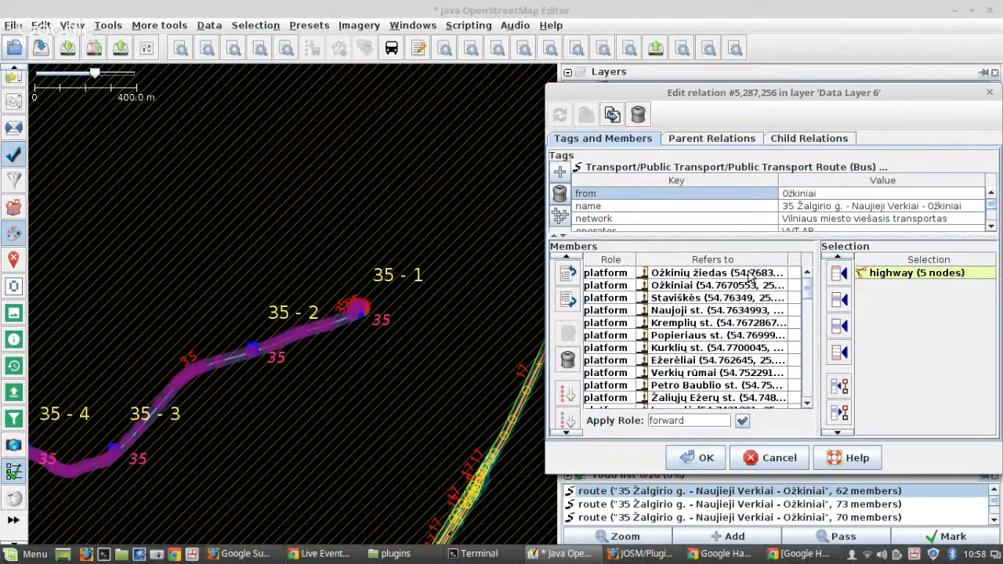
{"action": "left_click", "coordinate": [715, 275]}
{"action": "right_click", "coordinate": [712, 279]}
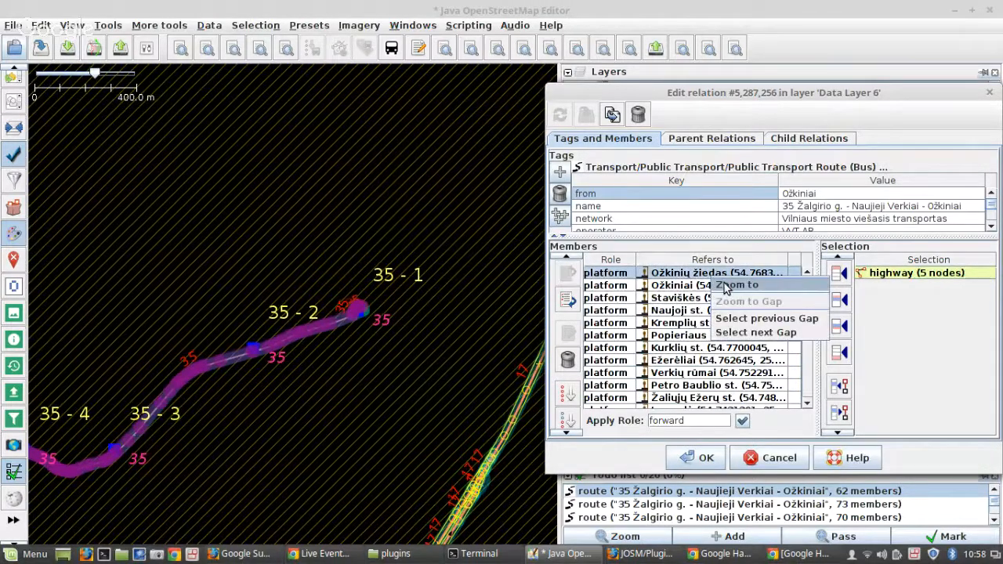
{"action": "left_click", "coordinate": [737, 285]}
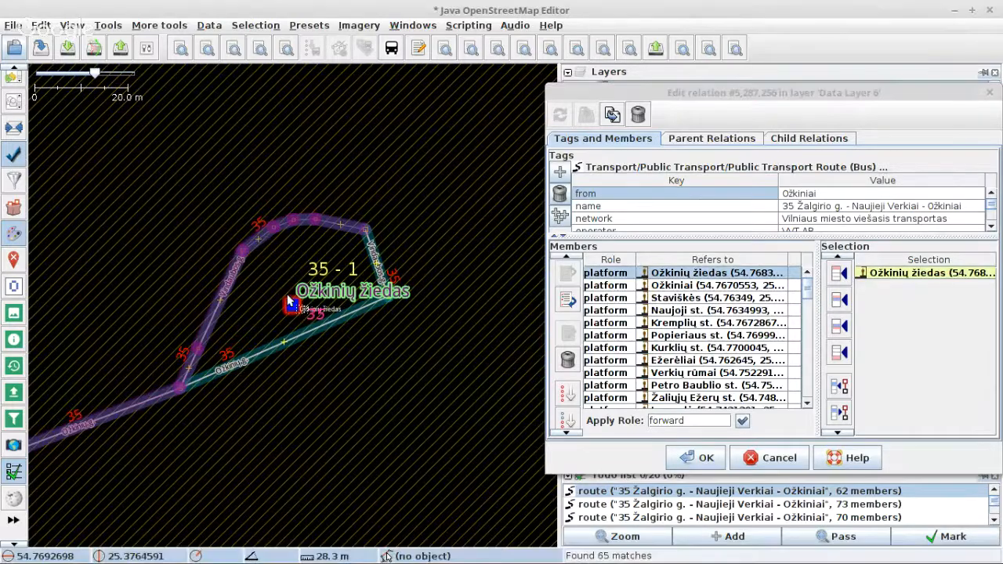
{"action": "scroll", "coordinate": [289, 306], "scroll_direction": "up", "scroll_amount": 3}
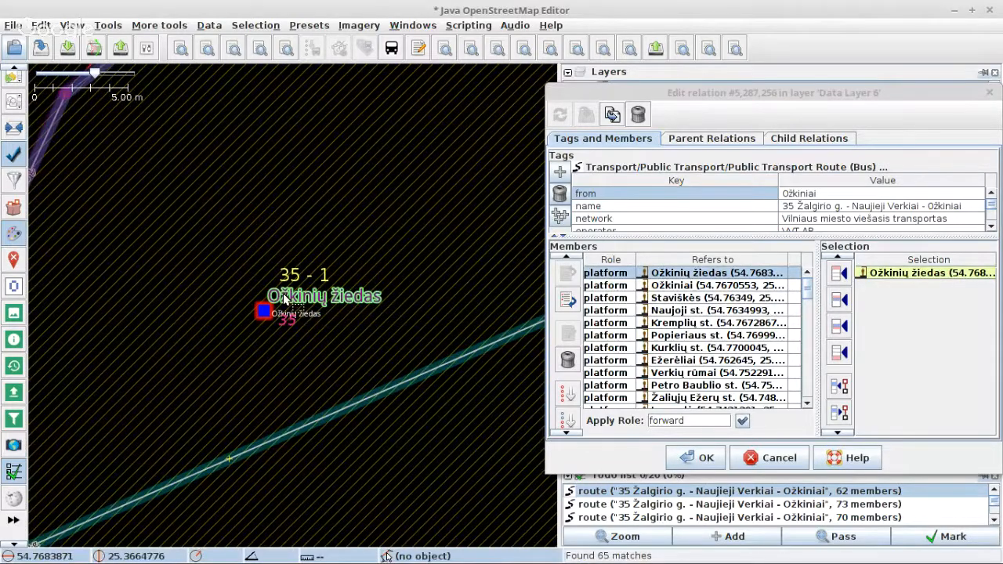
{"action": "scroll", "coordinate": [286, 300], "scroll_direction": "down", "scroll_amount": 2}
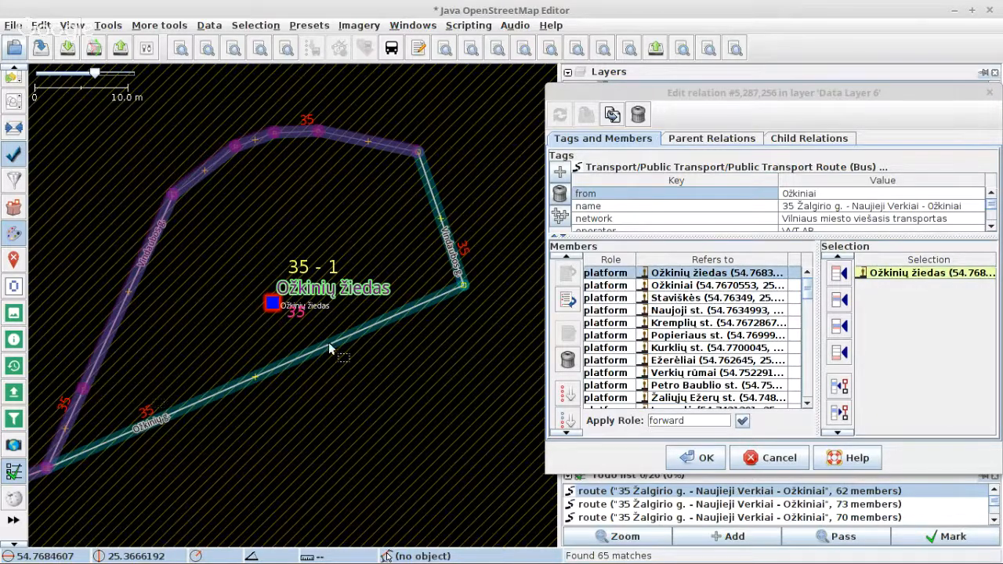
{"action": "scroll", "coordinate": [204, 394], "scroll_direction": "down", "scroll_amount": 2}
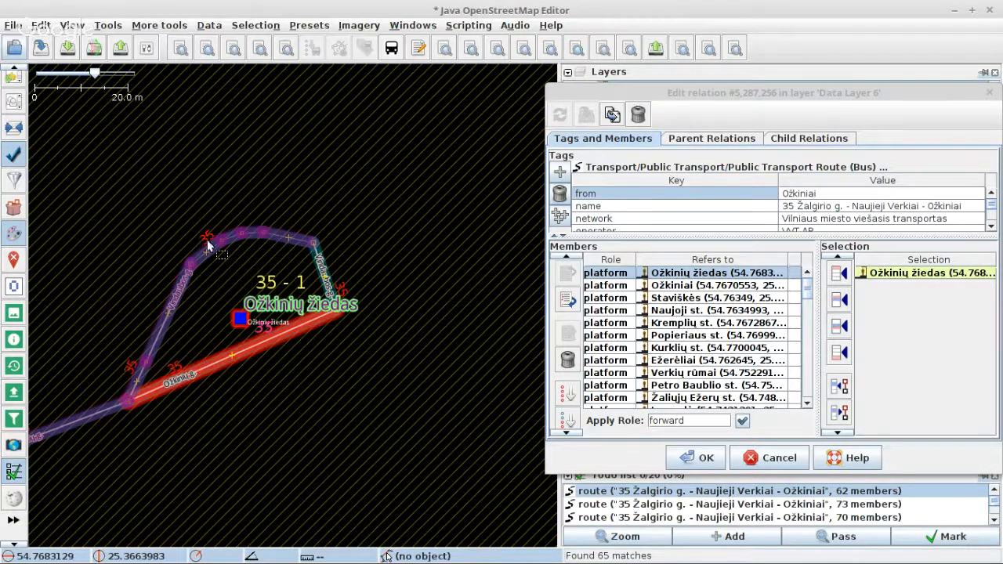
Add the ORT10LT (Lithuania) imagery and download OpenStreetMap data for the area around the Ožkinių žiedas stop.
{"action": "left_click", "coordinate": [357, 26]}
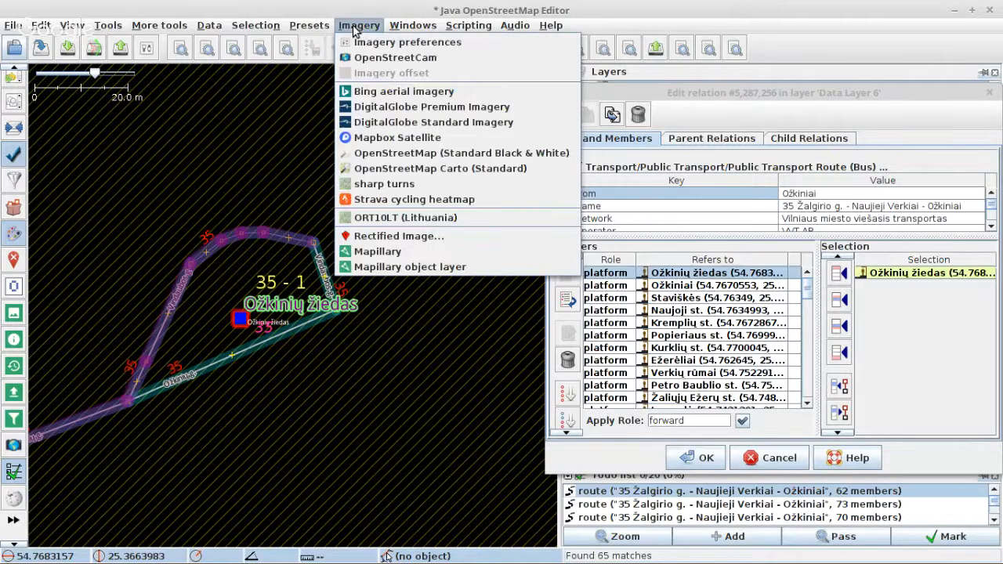
{"action": "left_click", "coordinate": [373, 220]}
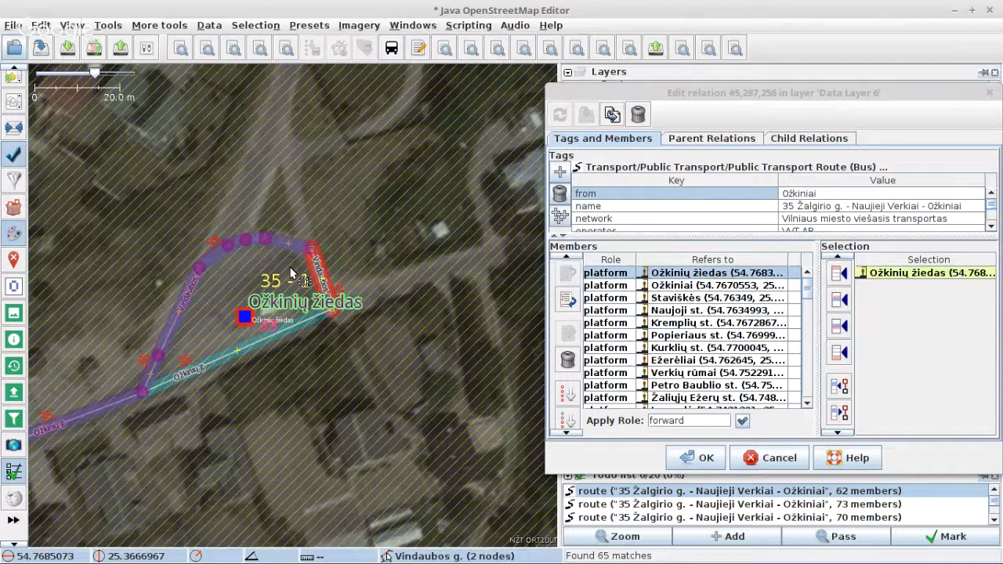
{"action": "scroll", "coordinate": [233, 294], "scroll_direction": "up", "scroll_amount": 2}
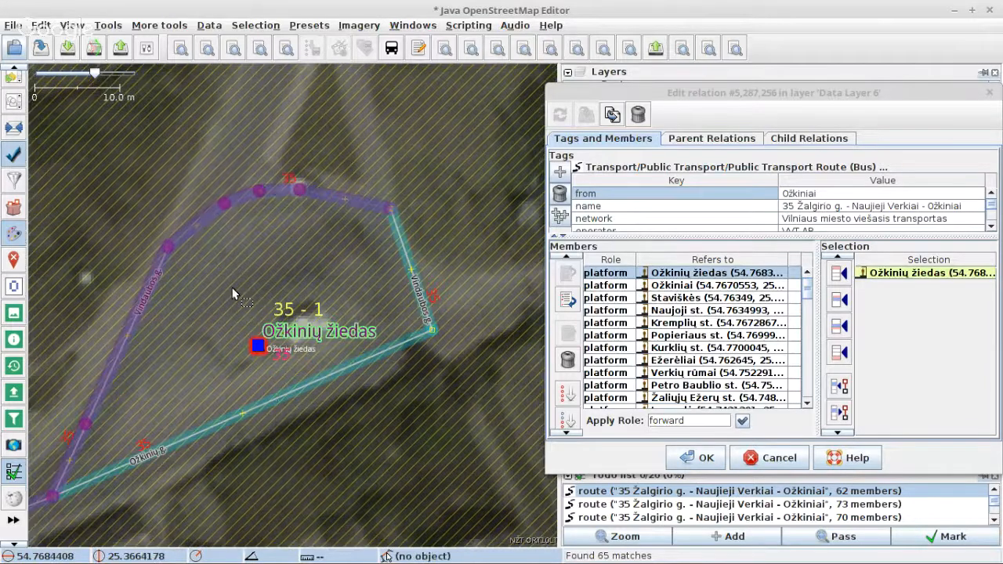
{"action": "scroll", "coordinate": [284, 339], "scroll_direction": "up", "scroll_amount": 2}
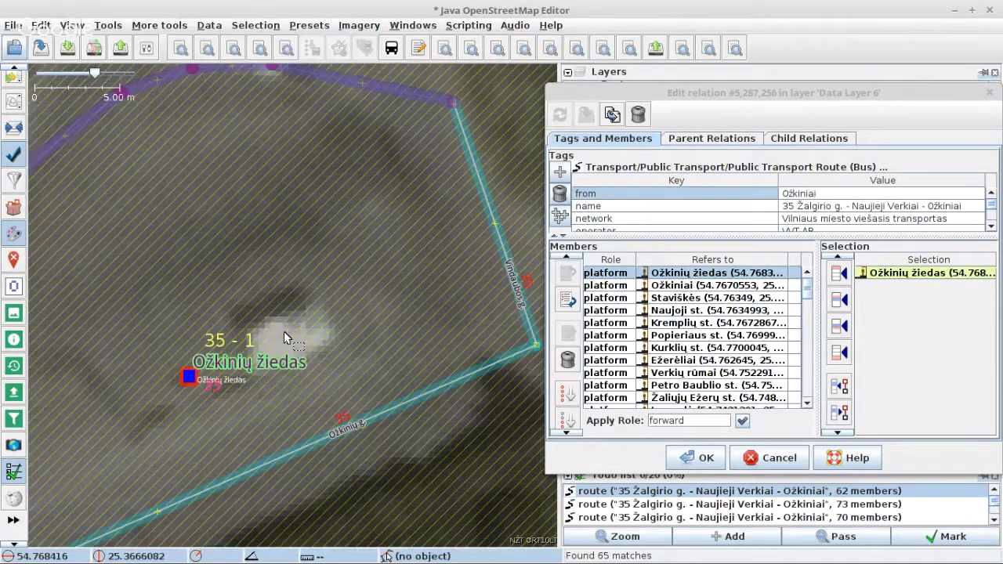
{"action": "scroll", "coordinate": [284, 339], "scroll_direction": "down", "scroll_amount": 2}
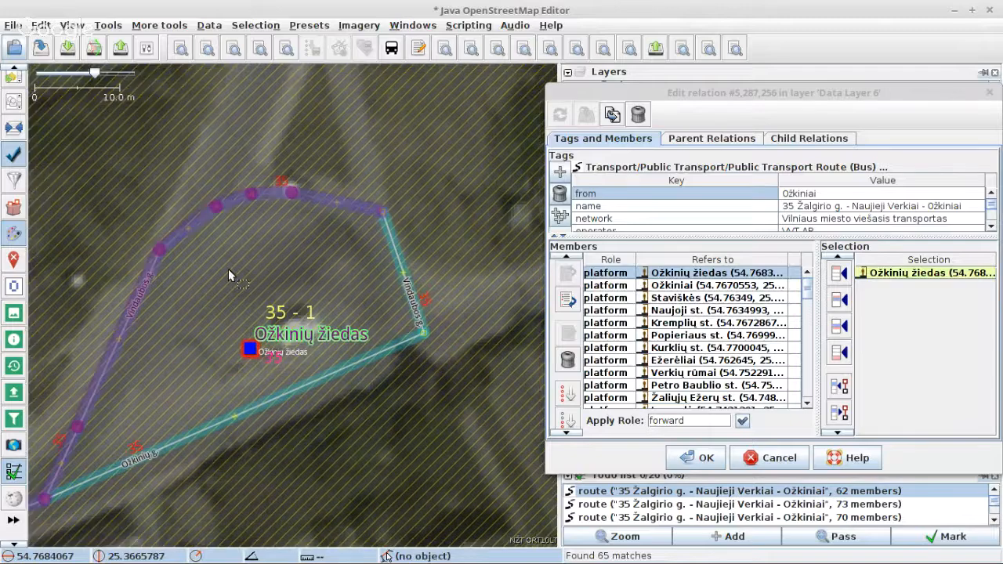
{"action": "key", "text": "ctrl+shift+Down"}
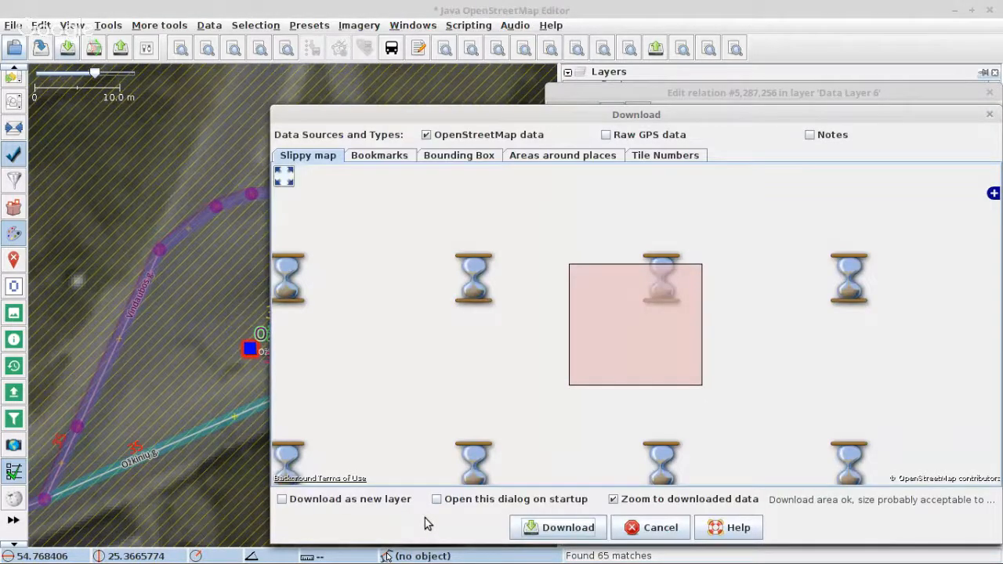
{"action": "key", "text": "Escape"}
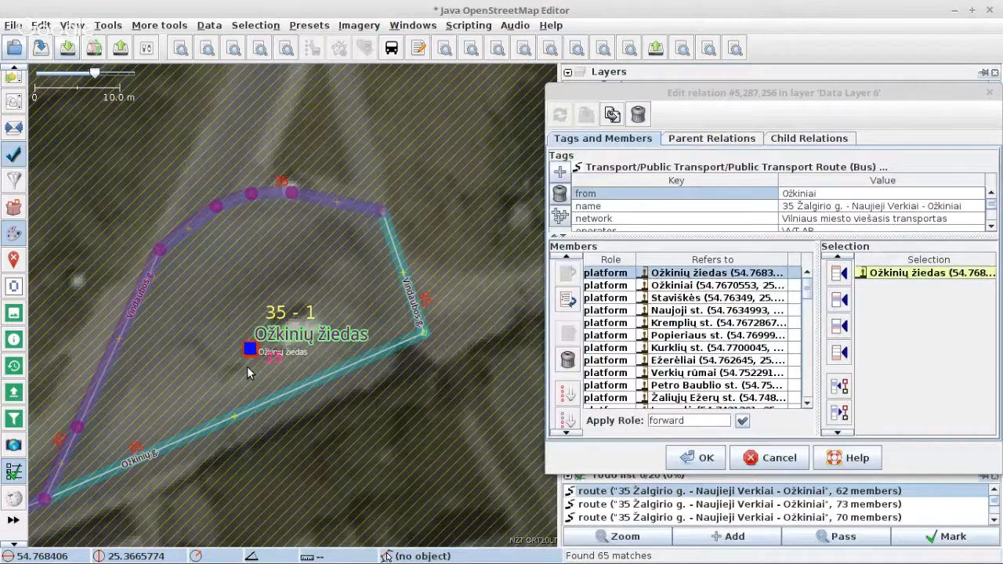
Draw a rectangular shelter about 2.3 m wide over the bright roof beside the Ožkinių žiedas stop and select it.
{"action": "scroll", "coordinate": [288, 329], "scroll_direction": "up", "scroll_amount": 5}
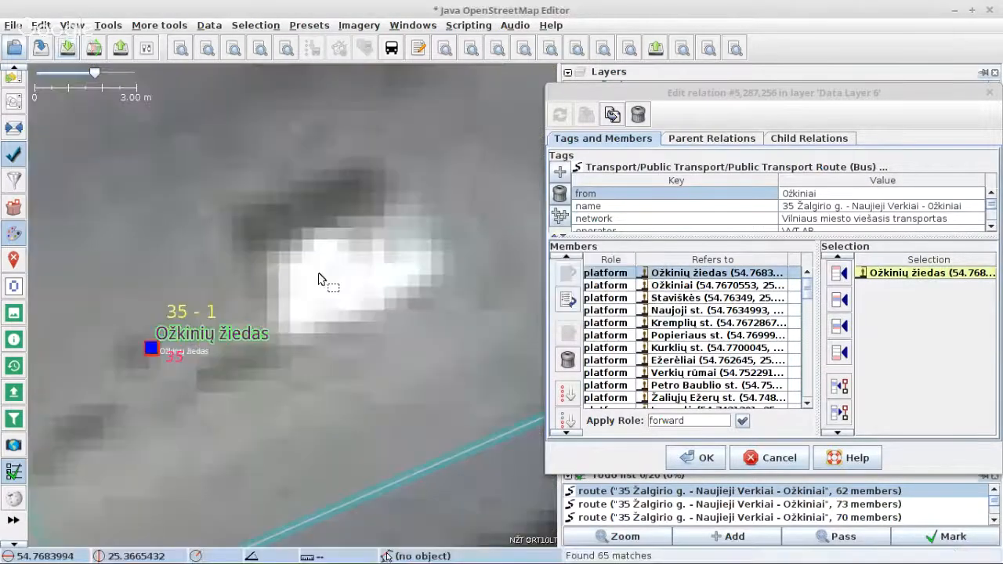
{"action": "key", "text": "s"}
{"action": "key", "text": "b"}
{"action": "left_click_drag", "start_coordinate": [267, 265], "coordinate": [418, 198]}
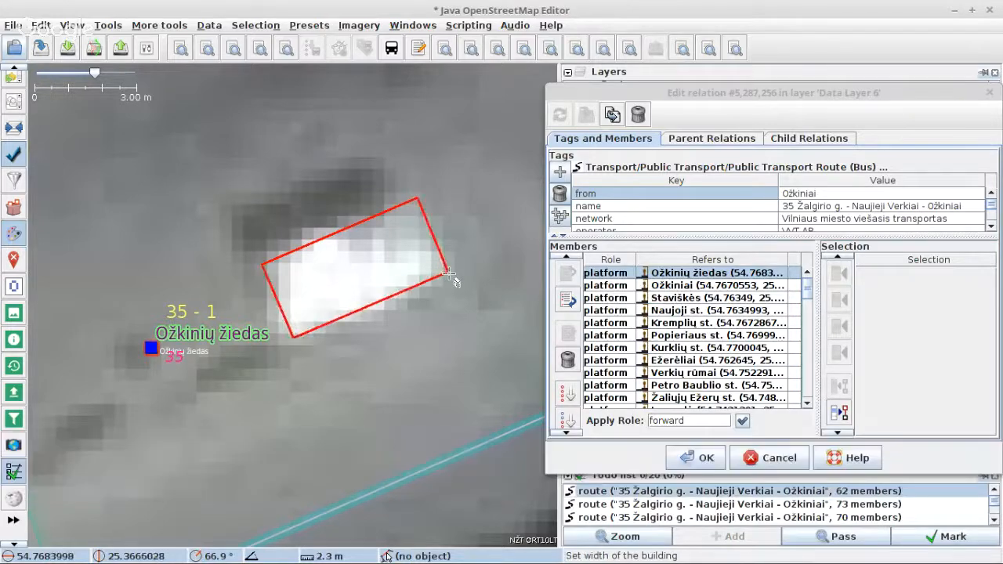
{"action": "left_click", "coordinate": [445, 289]}
{"action": "key", "text": "s"}
{"action": "left_click", "coordinate": [429, 288]}
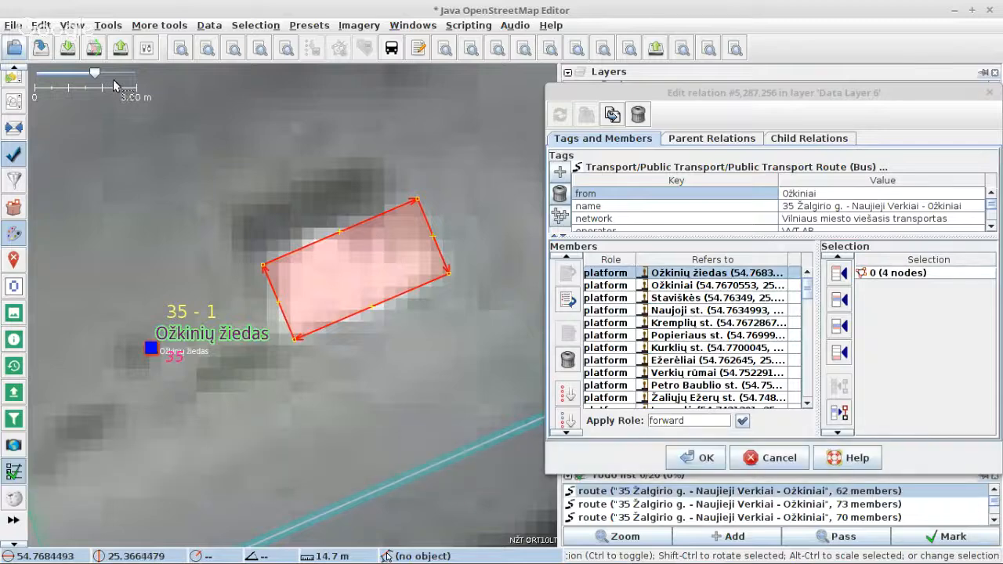
Check the default building tags in the advanced building size settings and leave them unchanged.
{"action": "left_click", "coordinate": [208, 26]}
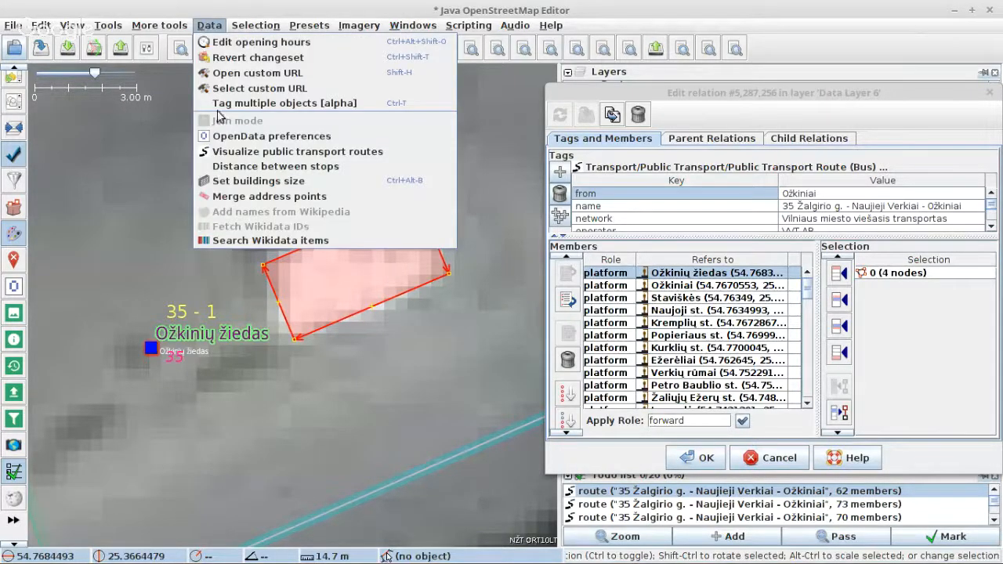
{"action": "left_click", "coordinate": [249, 182]}
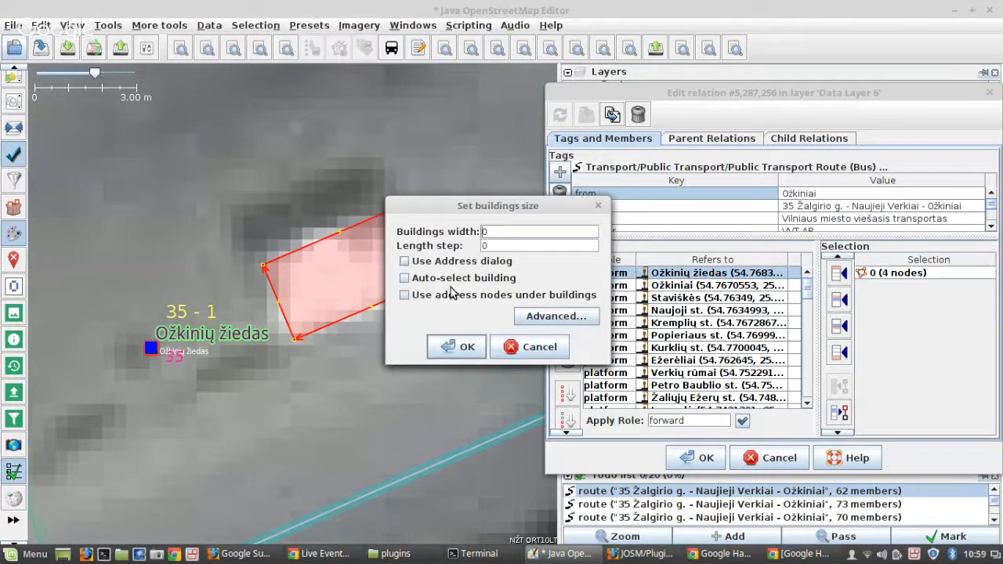
{"action": "left_click", "coordinate": [577, 316]}
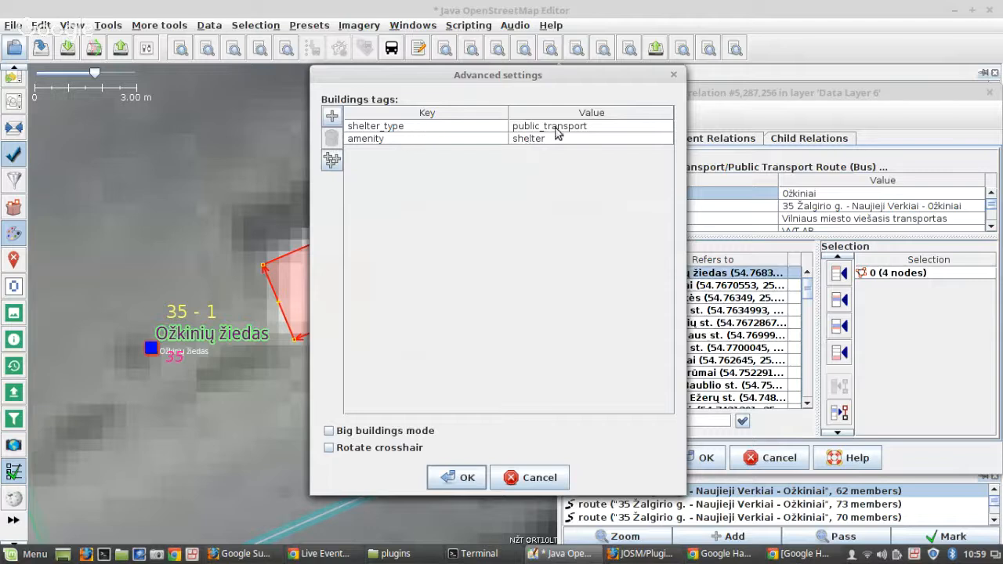
{"action": "left_click", "coordinate": [512, 482]}
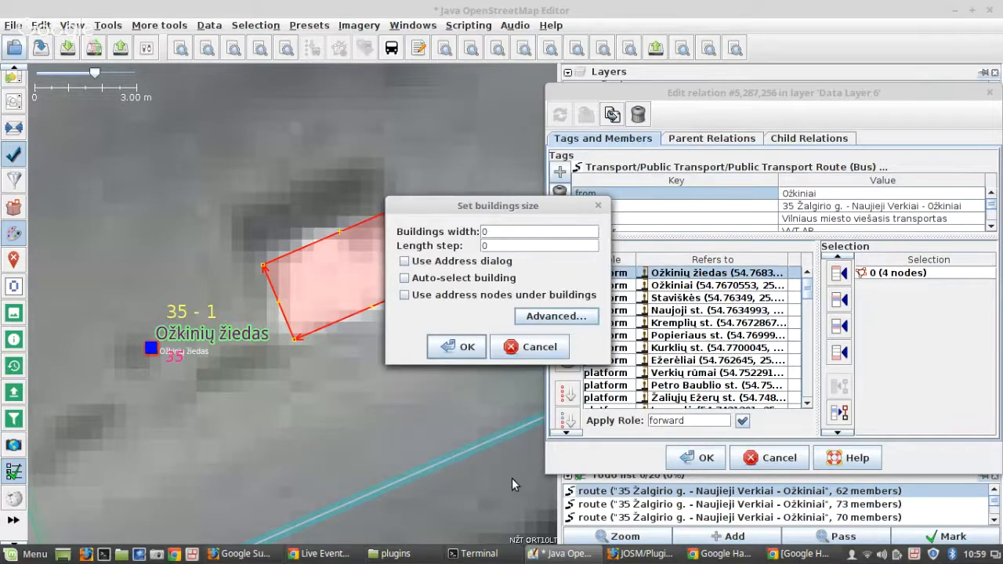
{"action": "left_click", "coordinate": [530, 347]}
Remove the loop's 3-node Vindaubos g. way and 5-node highway way from both route 65 Ožkiniai - Pagubė - Balsiai relations.
{"action": "scroll", "coordinate": [296, 281], "scroll_direction": "down", "scroll_amount": 2}
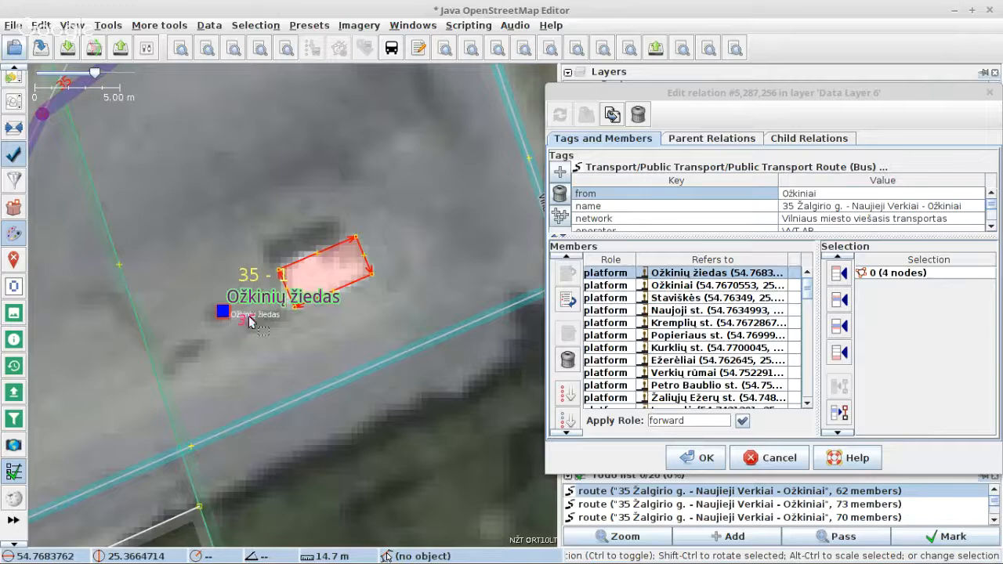
{"action": "scroll", "coordinate": [250, 321], "scroll_direction": "down", "scroll_amount": 2}
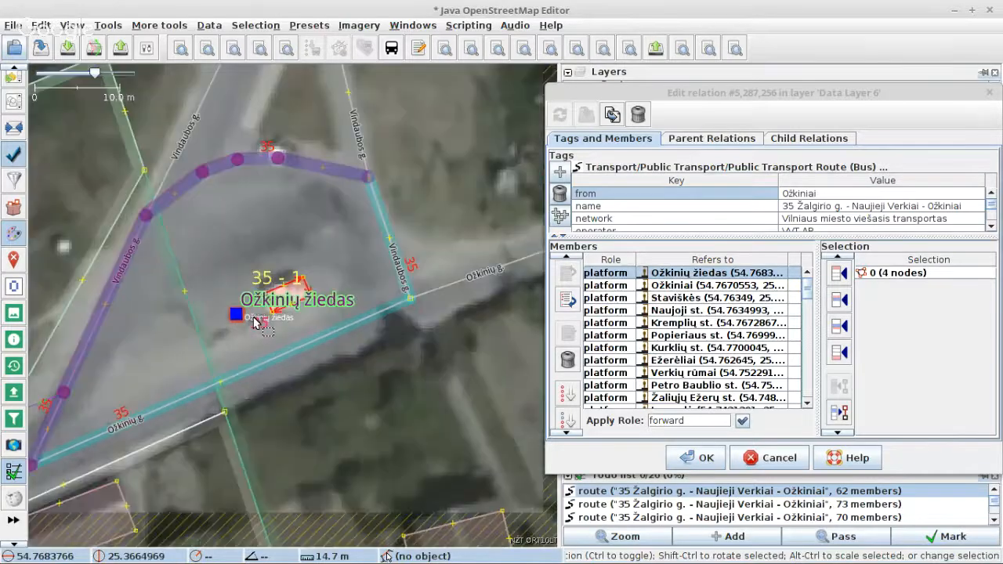
{"action": "scroll", "coordinate": [255, 323], "scroll_direction": "up", "scroll_amount": 2}
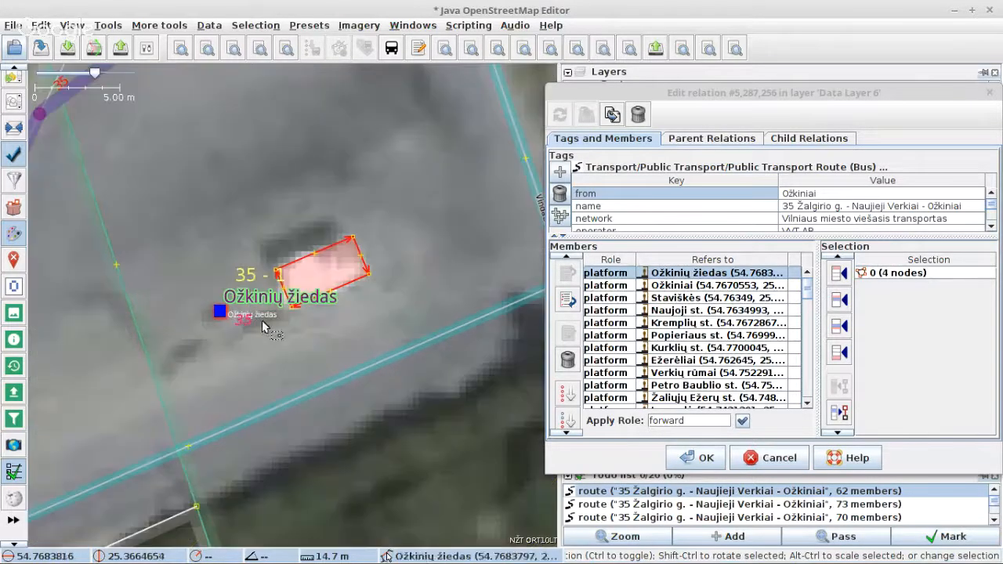
{"action": "scroll", "coordinate": [270, 322], "scroll_direction": "down", "scroll_amount": 1}
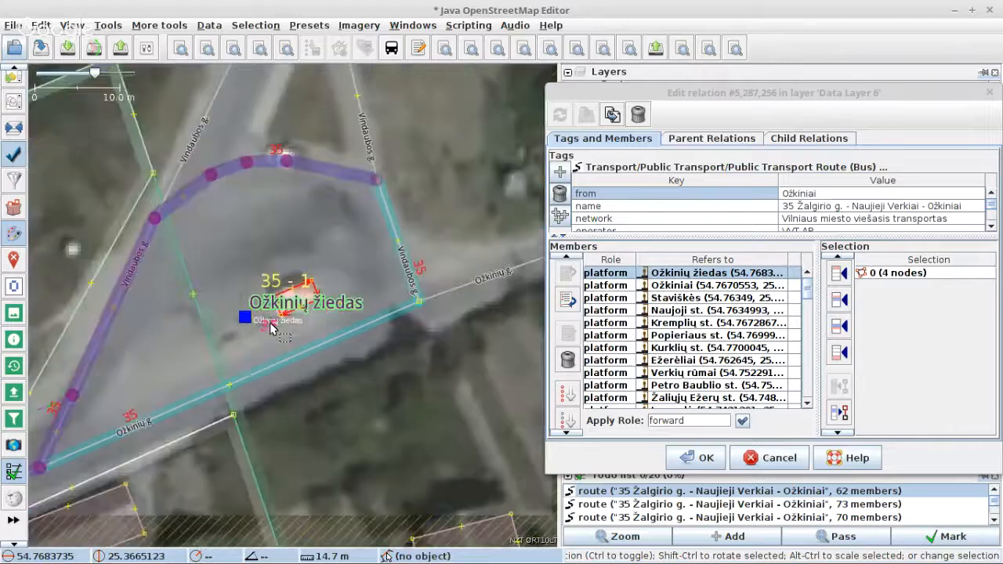
{"action": "left_click", "coordinate": [134, 261]}
{"action": "left_click", "coordinate": [205, 180], "text": "shift"}
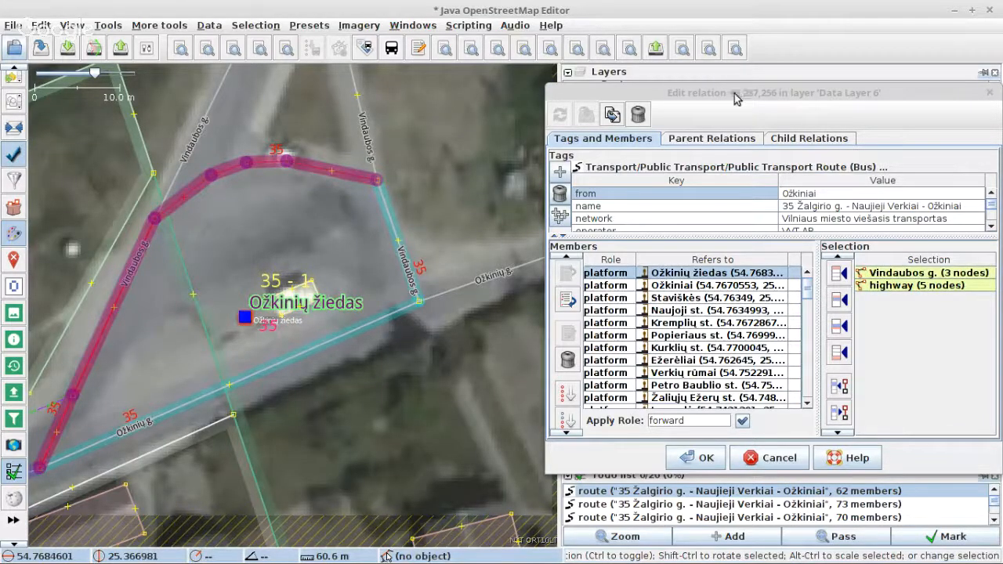
{"action": "left_click_drag", "start_coordinate": [735, 93], "coordinate": [496, 329]}
{"action": "scroll", "coordinate": [721, 163], "scroll_direction": "down", "scroll_amount": 3}
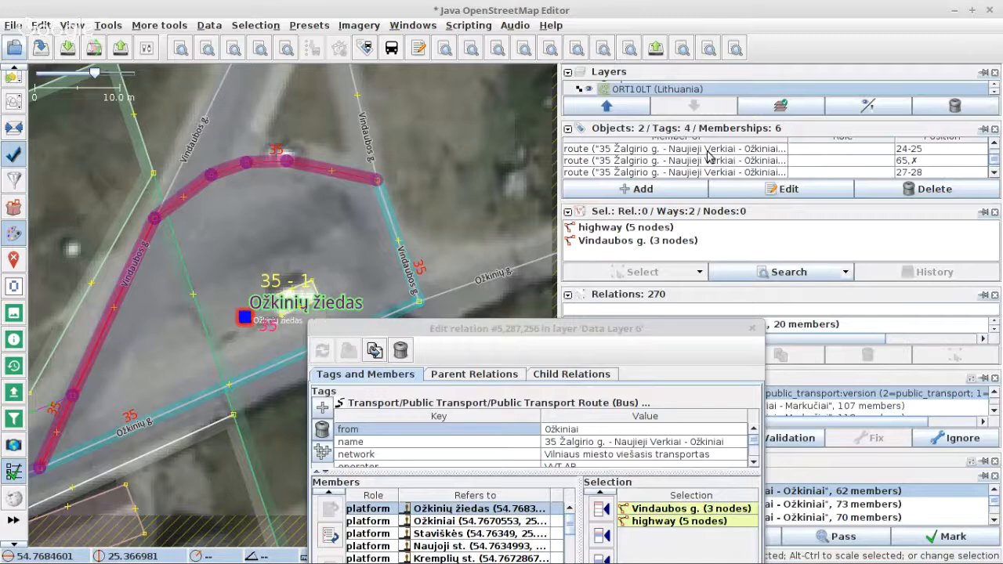
{"action": "scroll", "coordinate": [714, 165], "scroll_direction": "down", "scroll_amount": 1}
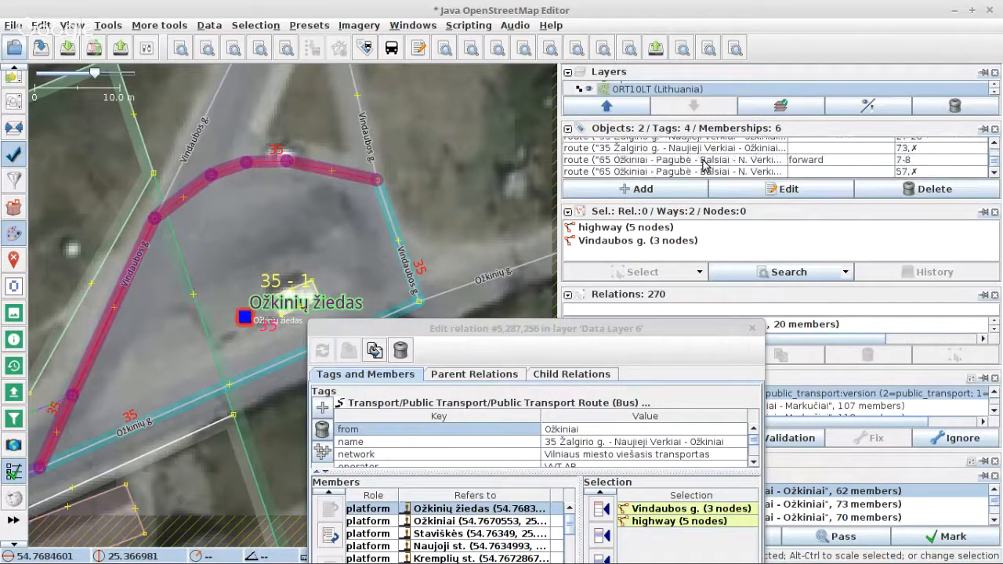
{"action": "left_click", "coordinate": [703, 161]}
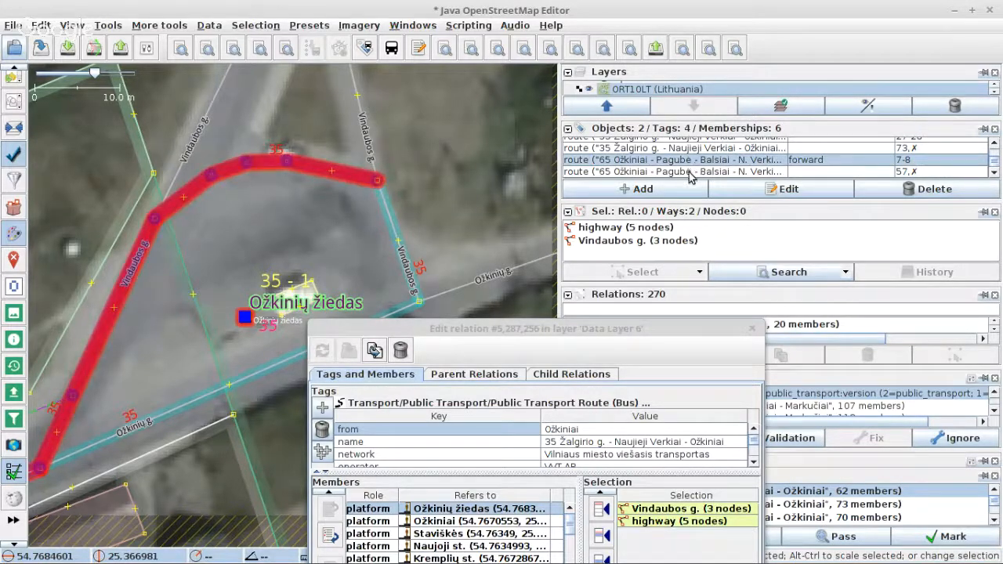
{"action": "left_click", "coordinate": [691, 172], "text": "ctrl"}
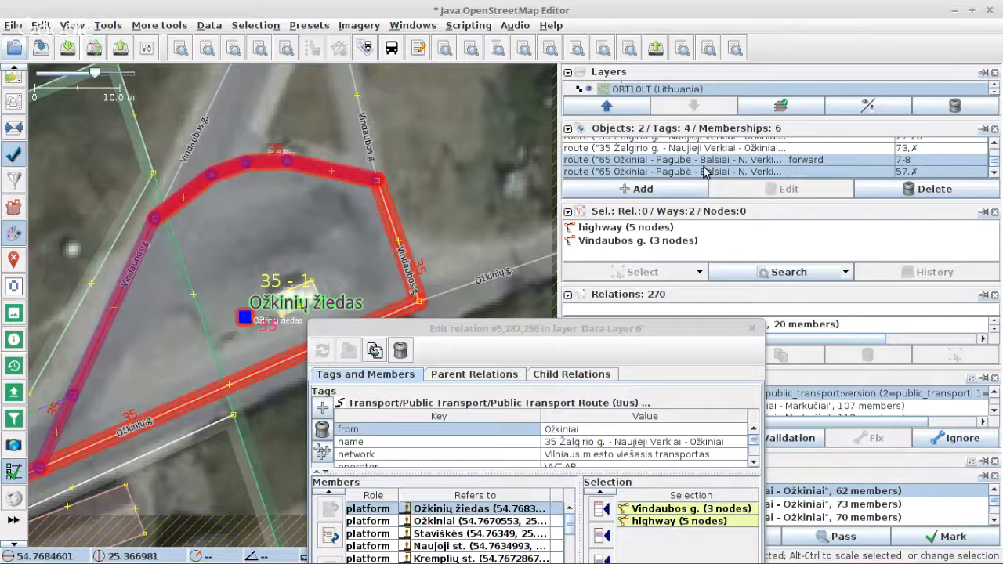
{"action": "left_click", "coordinate": [924, 193]}
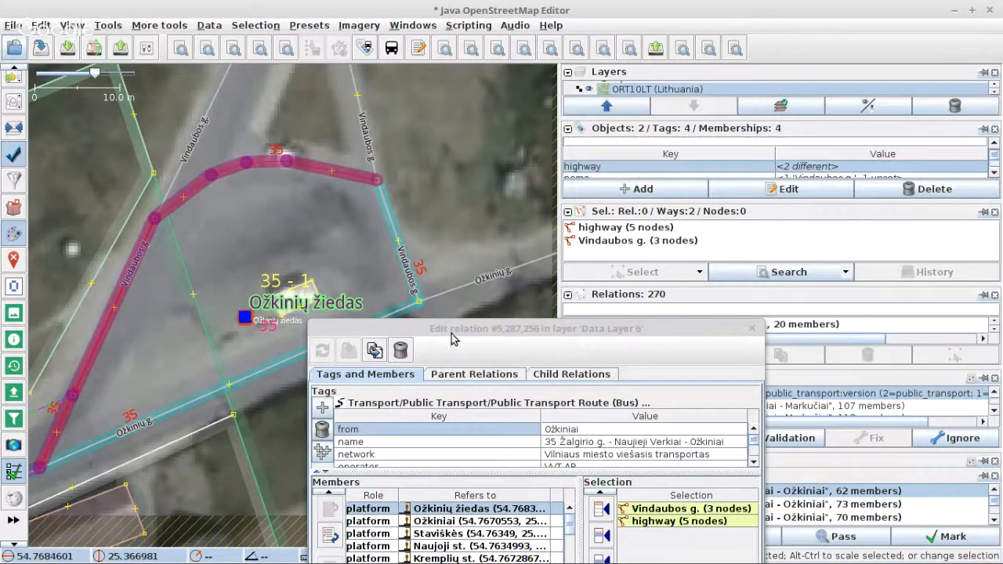
Remove the loop's highway (5 nodes) and Vindaubos g. (3 nodes) ways from the route 35 relation starting at Ožkiniai and apply the change.
{"action": "left_click_drag", "start_coordinate": [464, 328], "coordinate": [673, 146]}
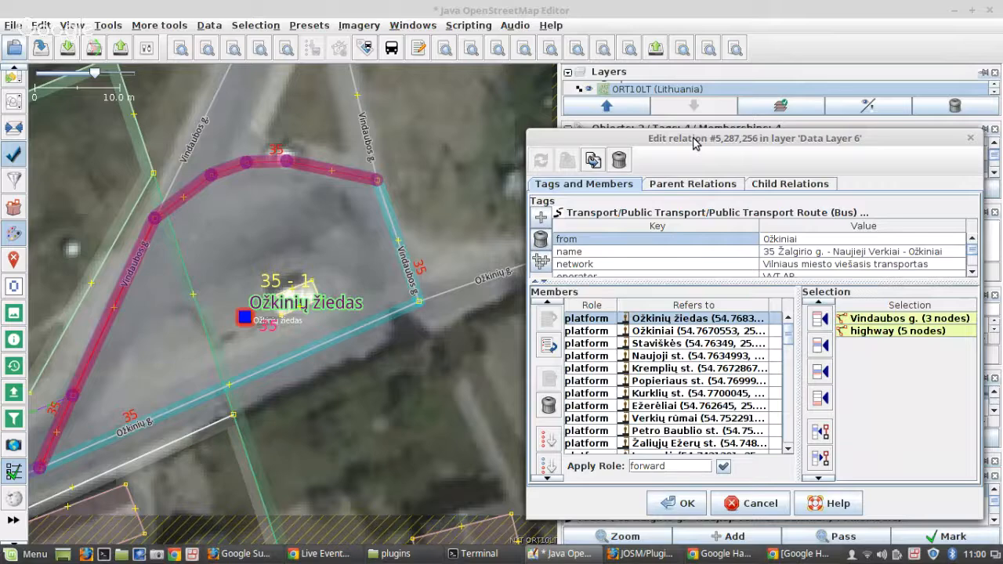
{"action": "left_click_drag", "start_coordinate": [693, 142], "coordinate": [621, 276]}
{"action": "left_click", "coordinate": [756, 167]}
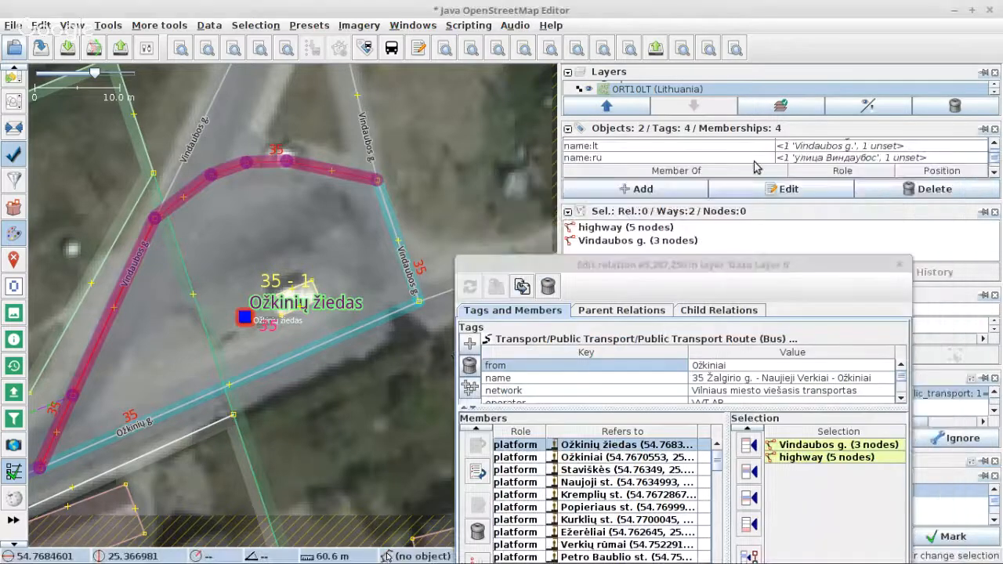
{"action": "scroll", "coordinate": [755, 166], "scroll_direction": "down", "scroll_amount": 3}
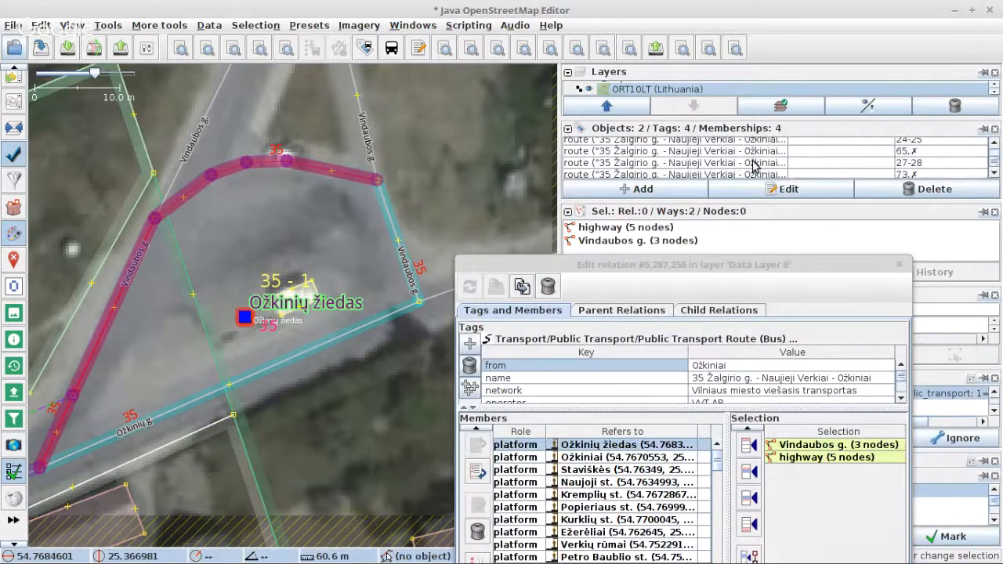
{"action": "scroll", "coordinate": [755, 166], "scroll_direction": "up", "scroll_amount": 1}
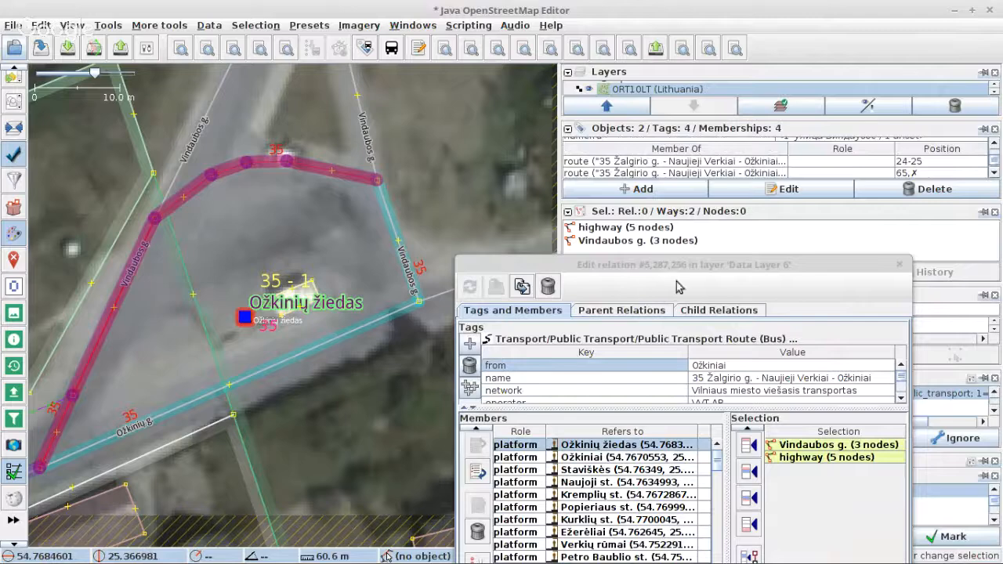
{"action": "left_click_drag", "start_coordinate": [680, 271], "coordinate": [791, 104]}
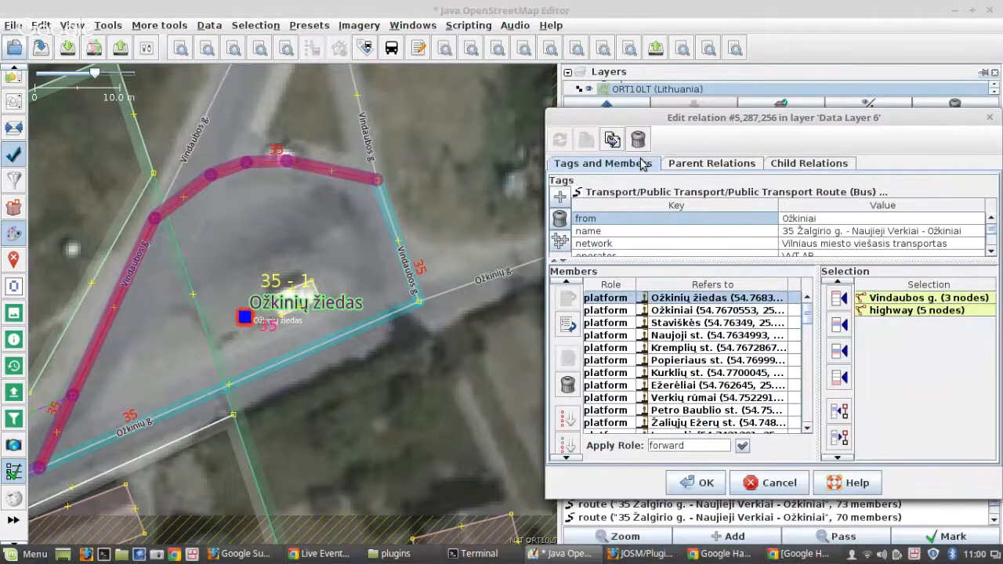
{"action": "scroll", "coordinate": [711, 348], "scroll_direction": "down", "scroll_amount": 9}
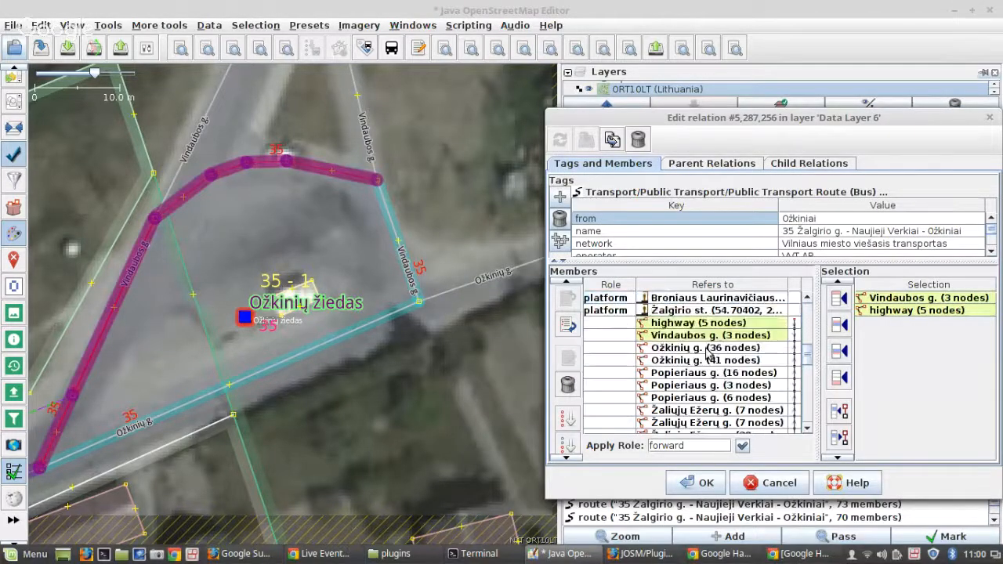
{"action": "scroll", "coordinate": [711, 357], "scroll_direction": "up", "scroll_amount": 1}
{"action": "left_click", "coordinate": [840, 433]}
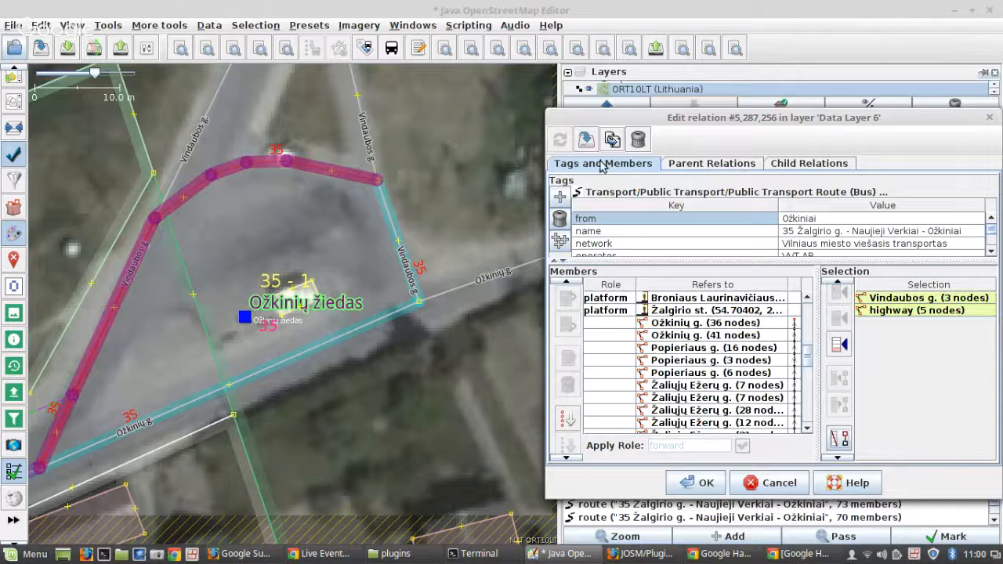
{"action": "left_click", "coordinate": [586, 139]}
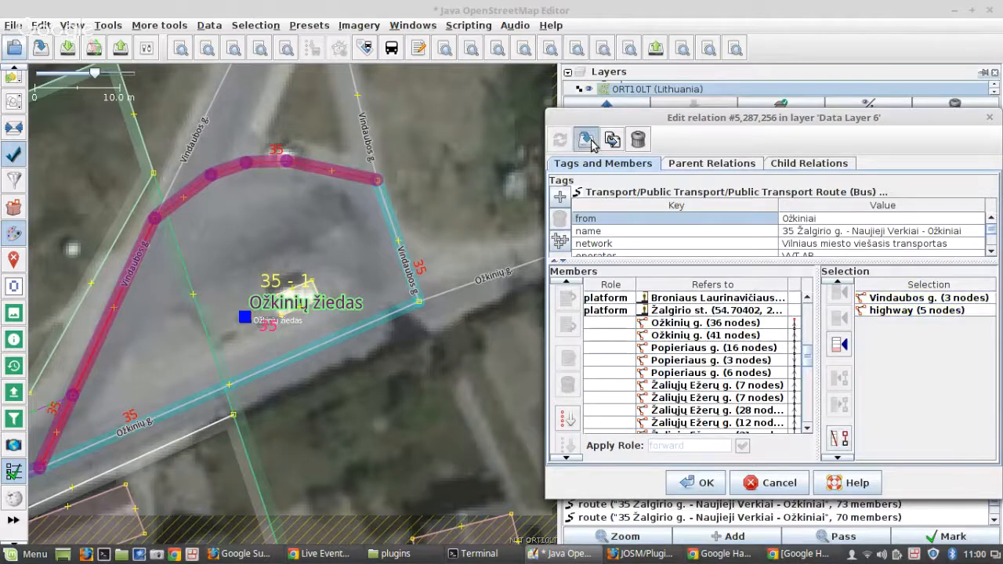
Add the 2-node Ožkinių g. way south of the Ožkinių žiedas stop to the route 35 relation, directly before Ožkinių g. (36 nodes).
{"action": "left_click", "coordinate": [140, 428]}
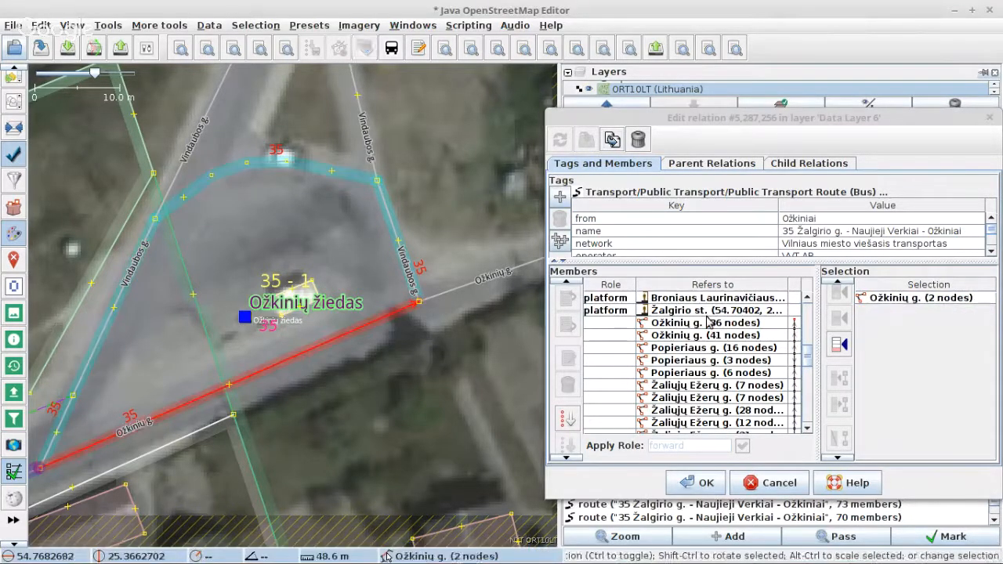
{"action": "left_click", "coordinate": [708, 322]}
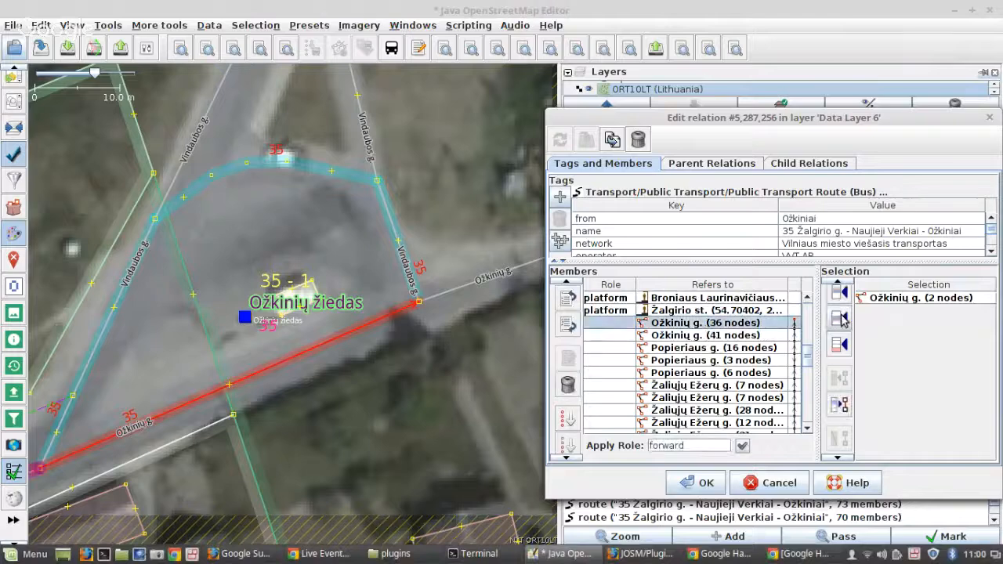
{"action": "left_click", "coordinate": [840, 317]}
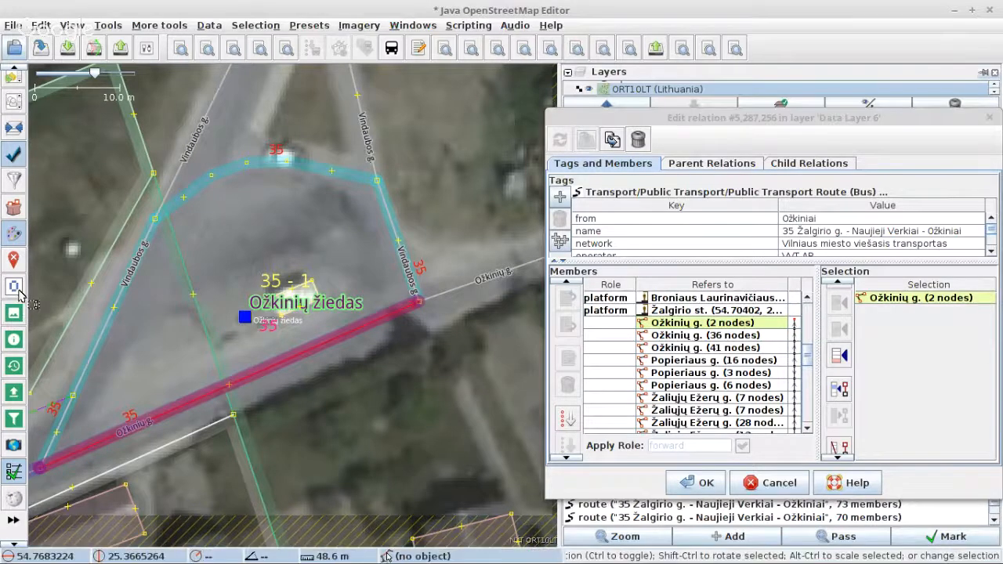
Place a bus stop position on Ožkinių g. just southwest of the Ožkinių žiedas platform, splitting the way there.
{"action": "scroll", "coordinate": [17, 292], "scroll_direction": "down", "scroll_amount": 5}
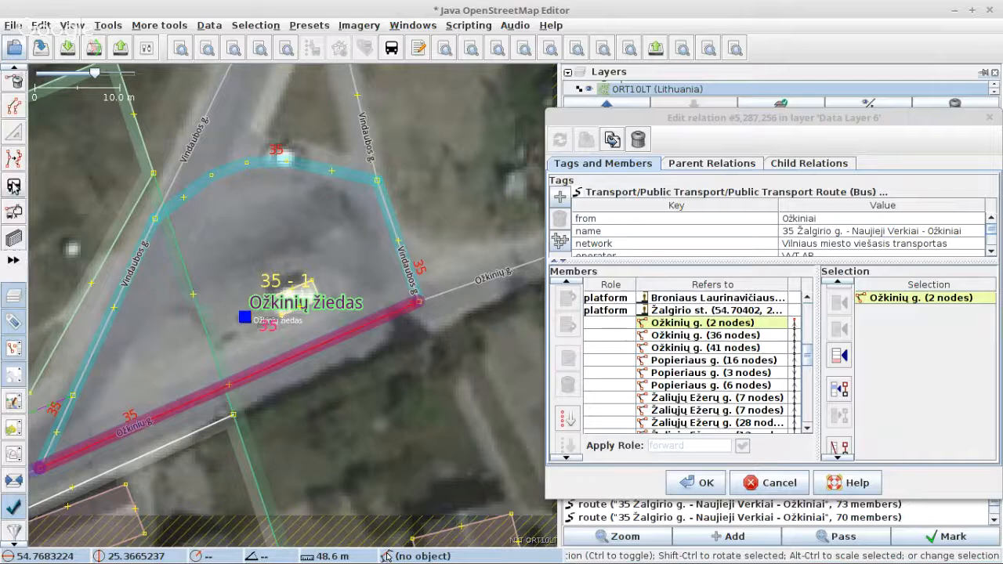
{"action": "left_click", "coordinate": [13, 185]}
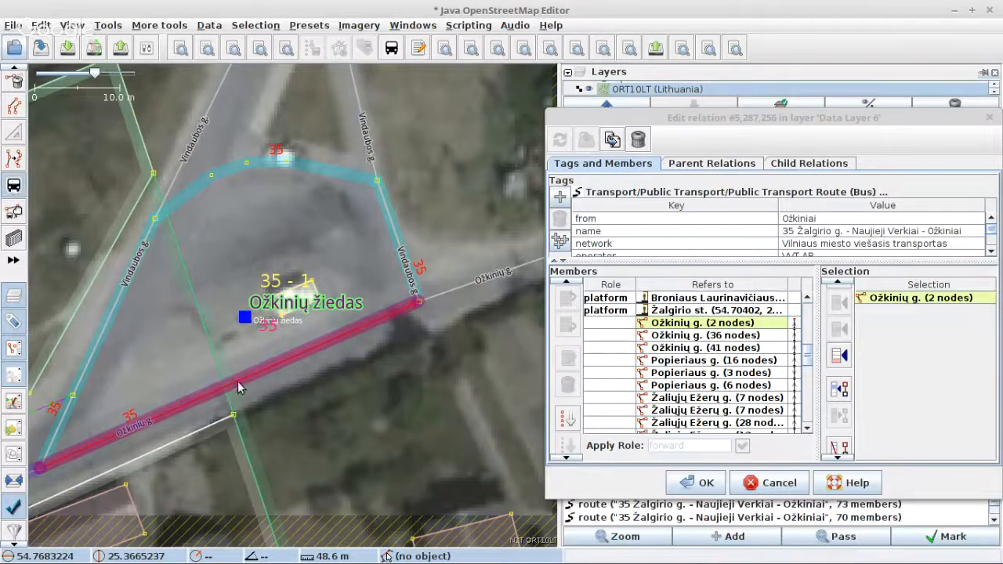
{"action": "left_click", "coordinate": [204, 393]}
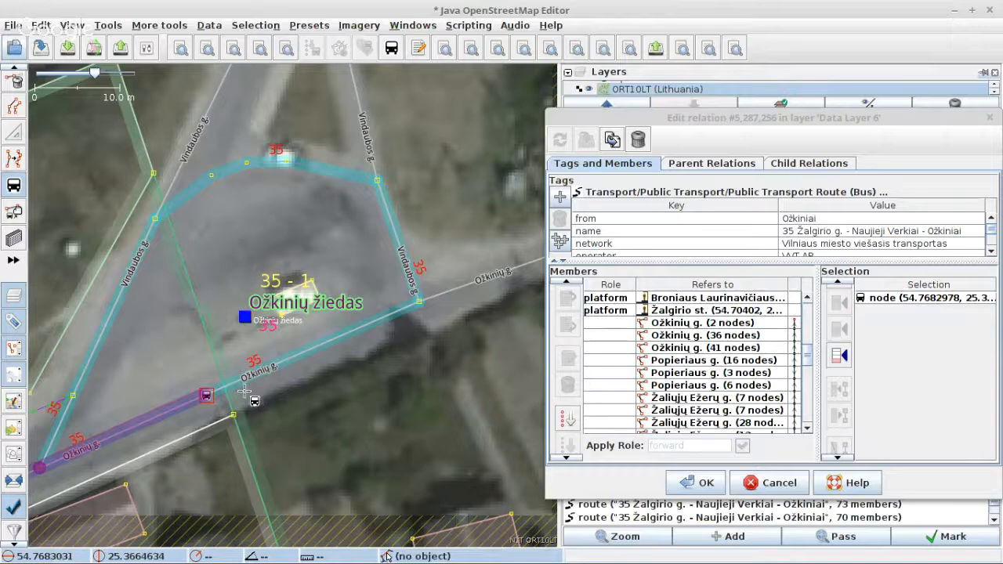
{"action": "key", "text": "s"}
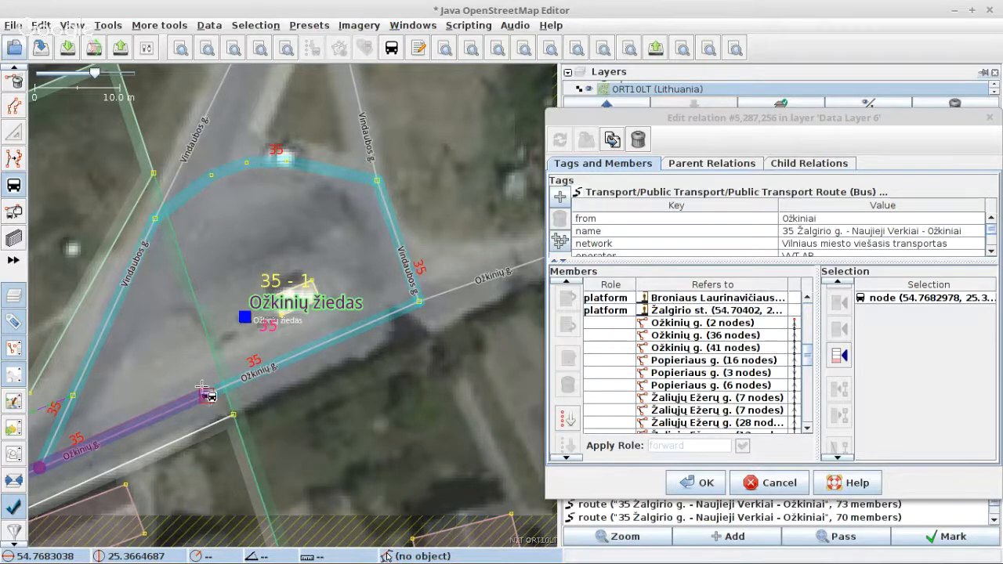
{"action": "key", "text": "s"}
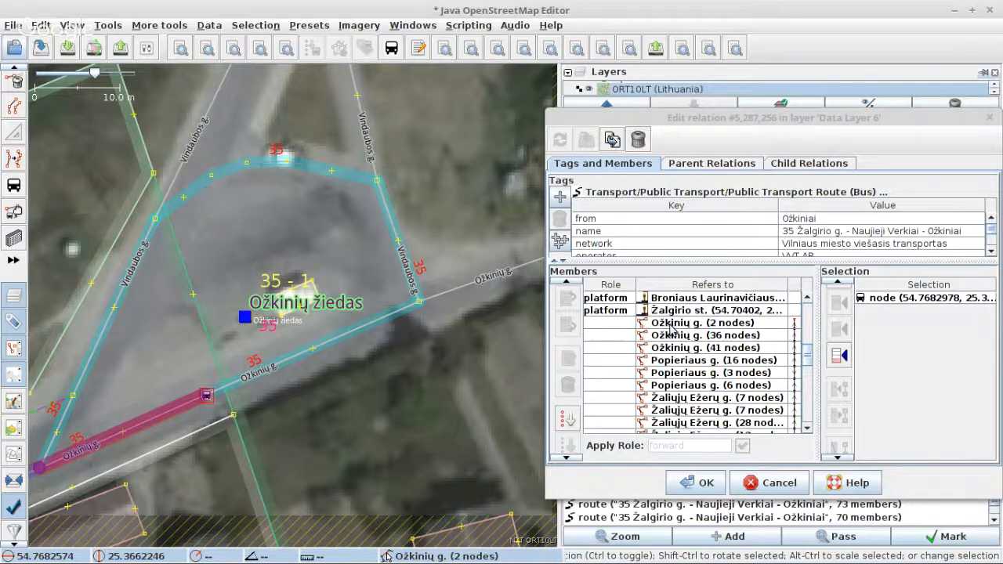
Locate the Žalgirio st. platform from the route 35 relation's members on the map and examine the ways around that terminus.
{"action": "left_click", "coordinate": [670, 324]}
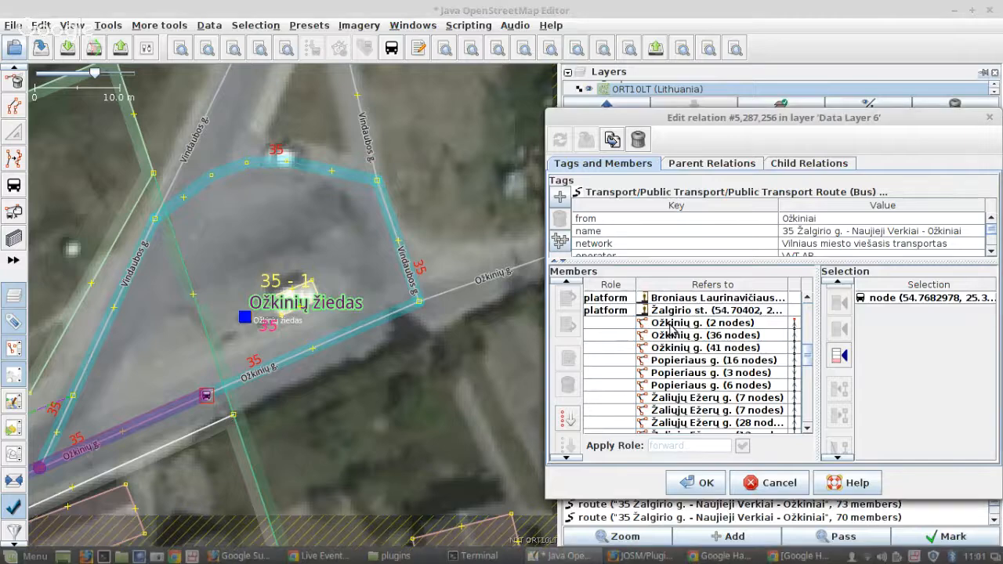
{"action": "left_click", "coordinate": [670, 325]}
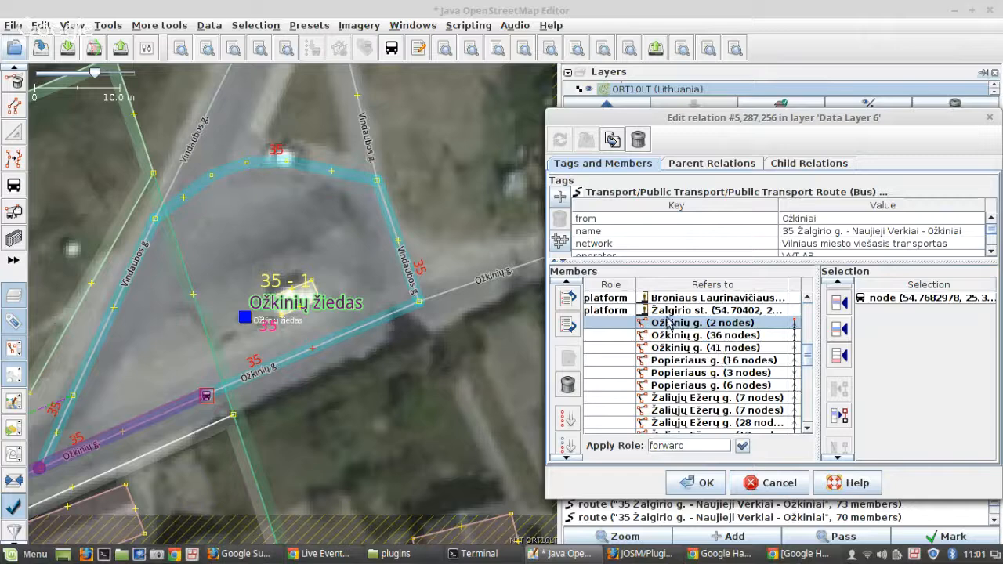
{"action": "left_click", "coordinate": [668, 311]}
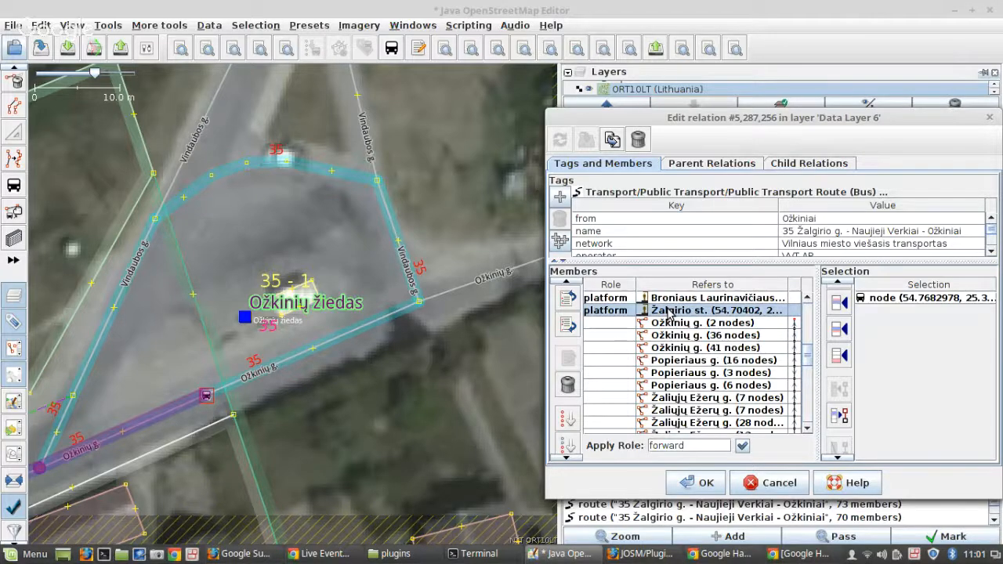
{"action": "right_click", "coordinate": [670, 313]}
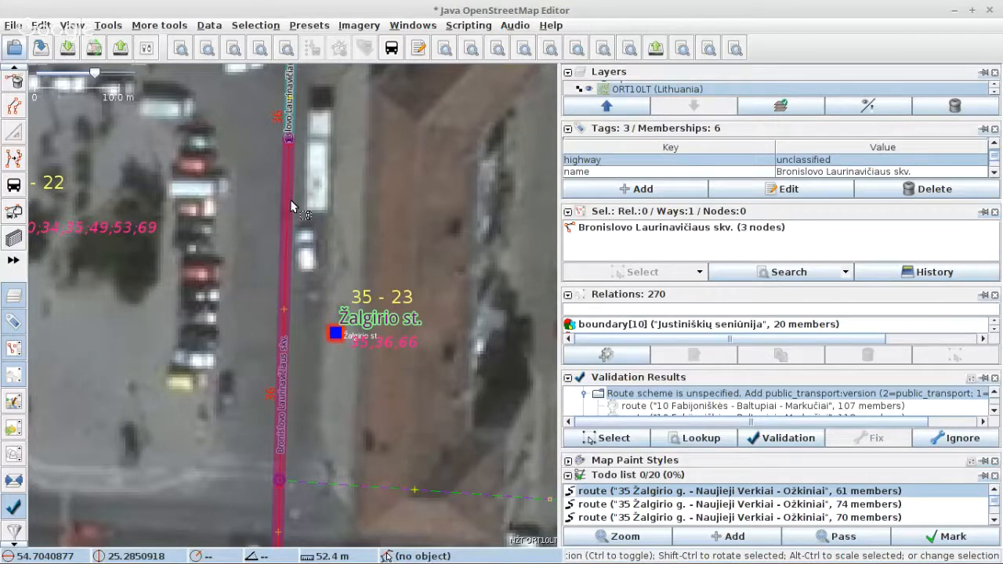
{"action": "scroll", "coordinate": [359, 295], "scroll_direction": "down", "scroll_amount": 2}
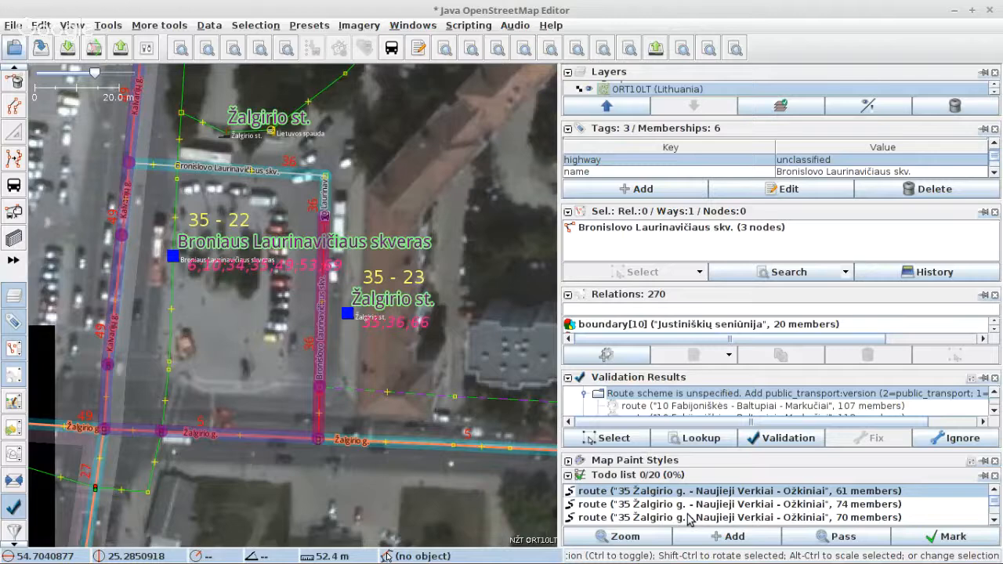
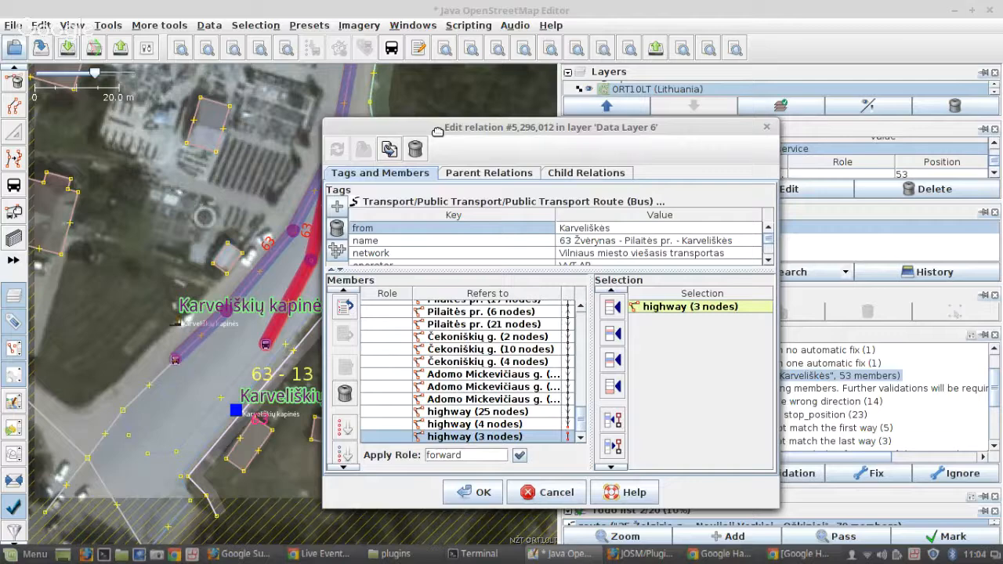
Apply the automatic validation fix to the route 63 Žvėrynas - Pilaitės pr. - Karveliškės problem and reload its open relation.
{"action": "left_click_drag", "start_coordinate": [438, 131], "coordinate": [146, 452]}
{"action": "left_click", "coordinate": [875, 477]}
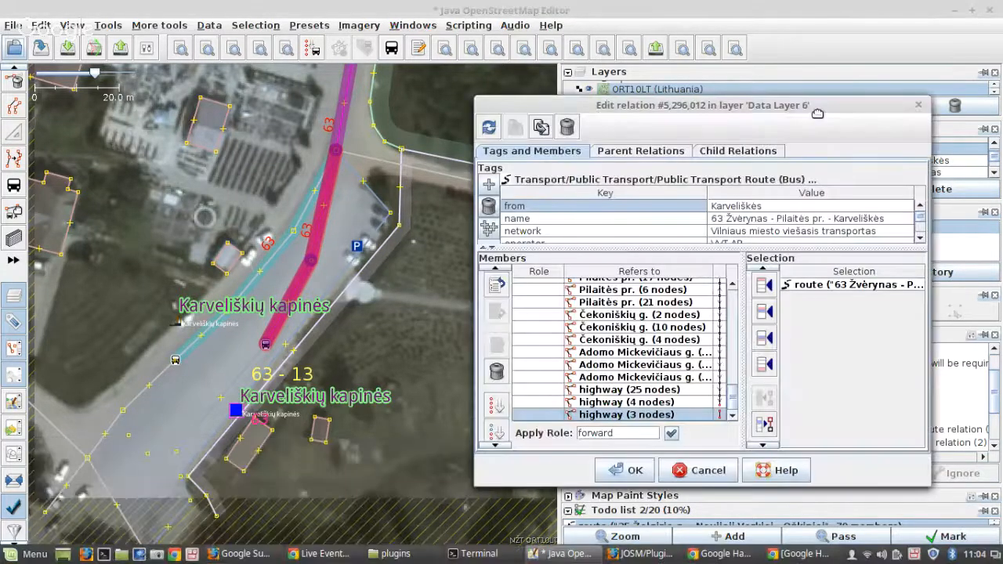
{"action": "left_click", "coordinate": [490, 131]}
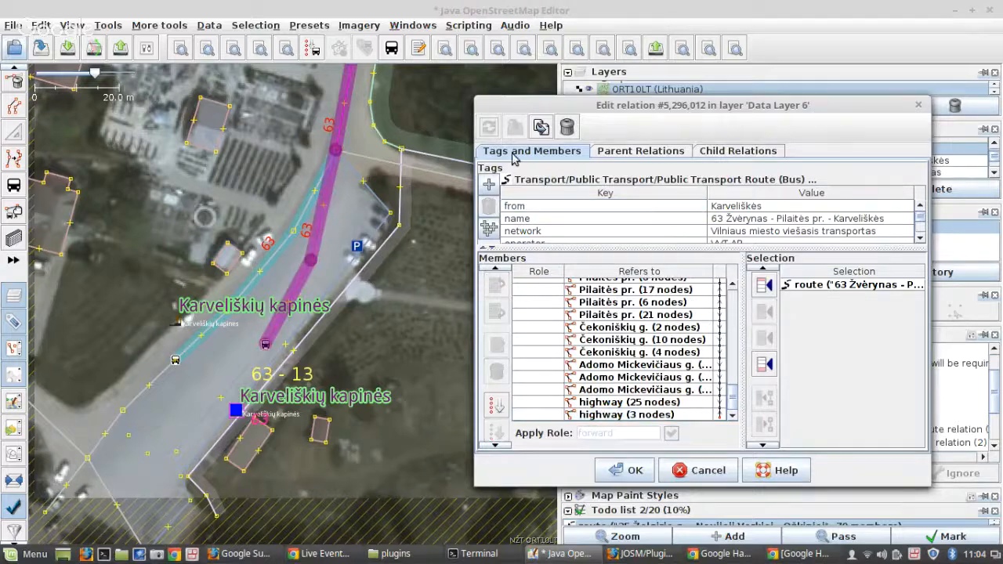
Reverse the order of all way members in the route 63 relation, from highway (11 nodes) through highway (3 nodes).
{"action": "left_click", "coordinate": [607, 416]}
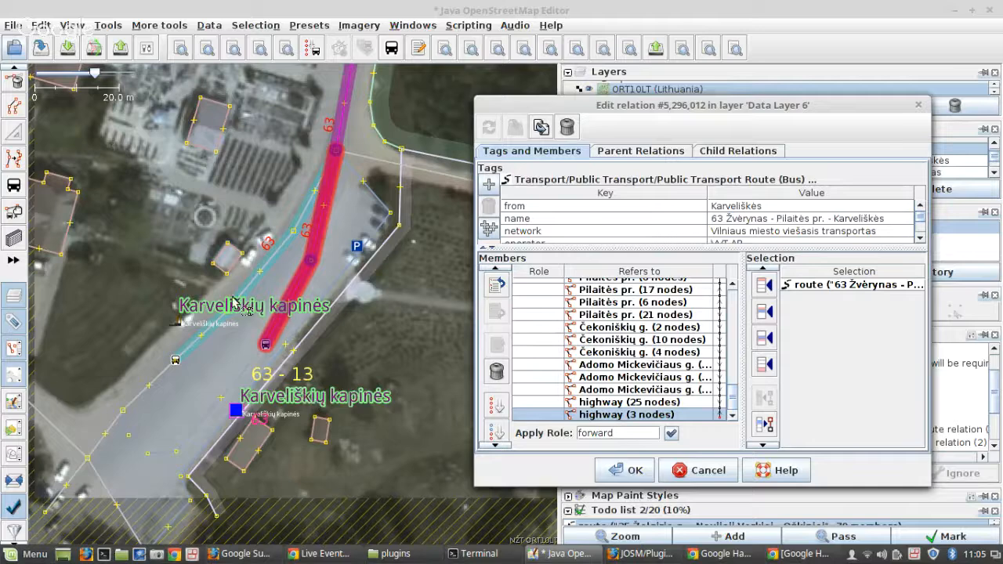
{"action": "left_click", "coordinate": [225, 349]}
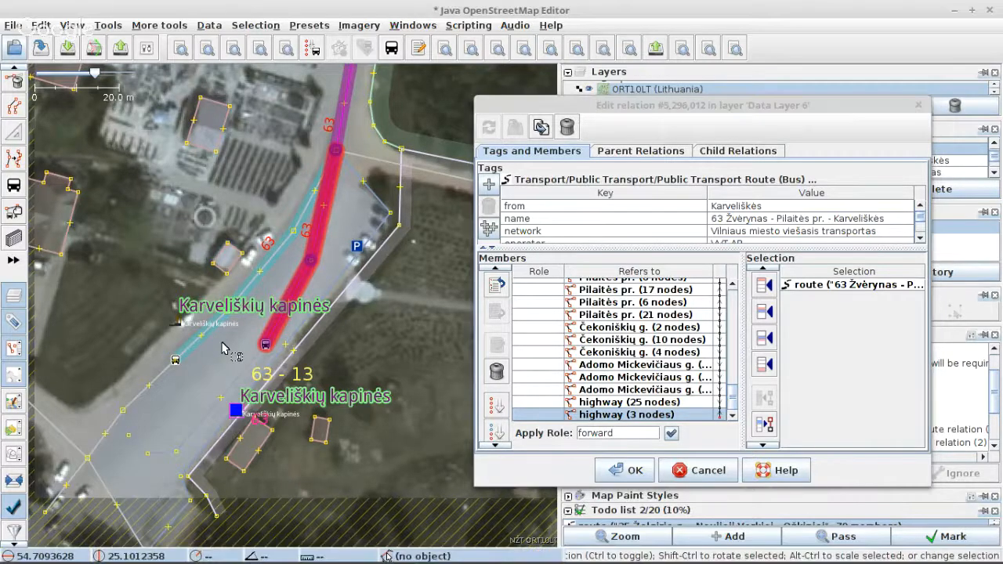
{"action": "scroll", "coordinate": [223, 348], "scroll_direction": "down", "scroll_amount": 3}
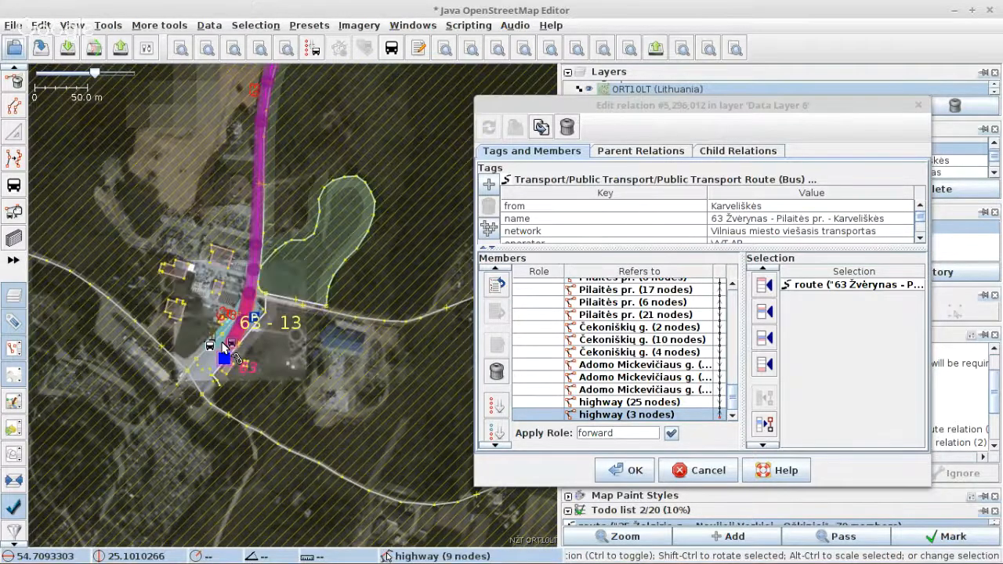
{"action": "scroll", "coordinate": [225, 349], "scroll_direction": "up", "scroll_amount": 3}
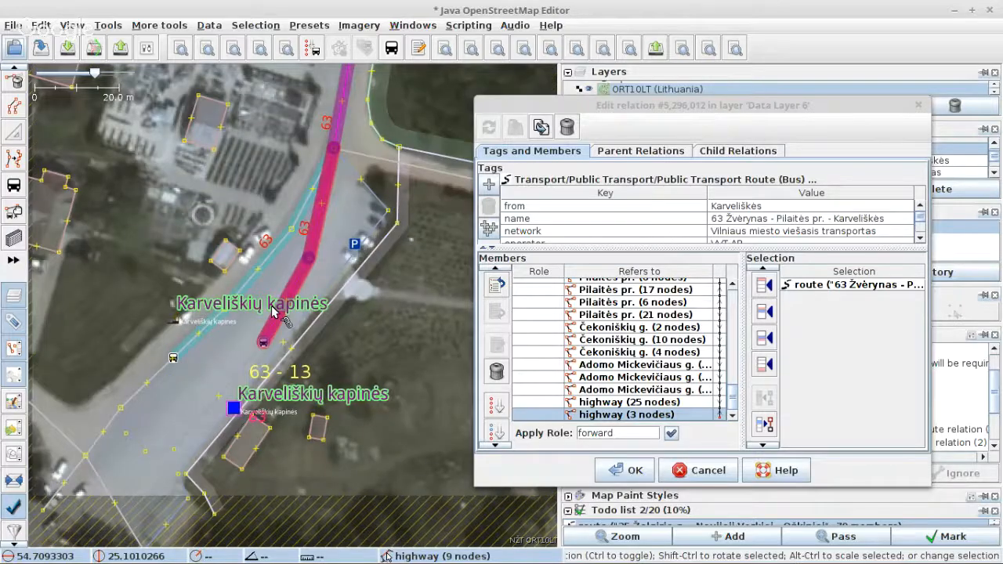
{"action": "left_click", "coordinate": [273, 308]}
{"action": "left_click", "coordinate": [634, 405]}
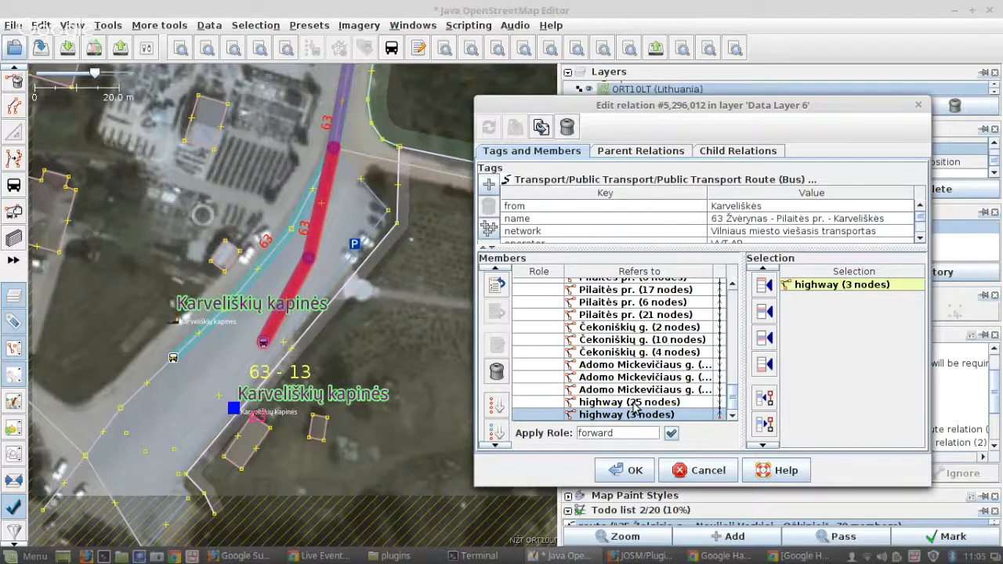
{"action": "scroll", "coordinate": [634, 405], "scroll_direction": "up", "scroll_amount": 5}
{"action": "left_click", "coordinate": [629, 348], "text": "shift"}
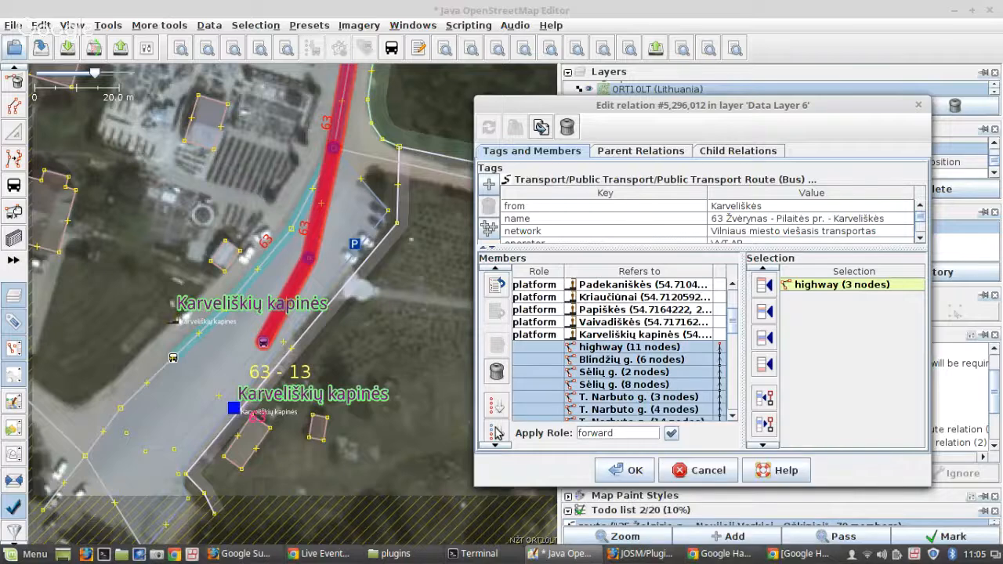
{"action": "left_click", "coordinate": [496, 432]}
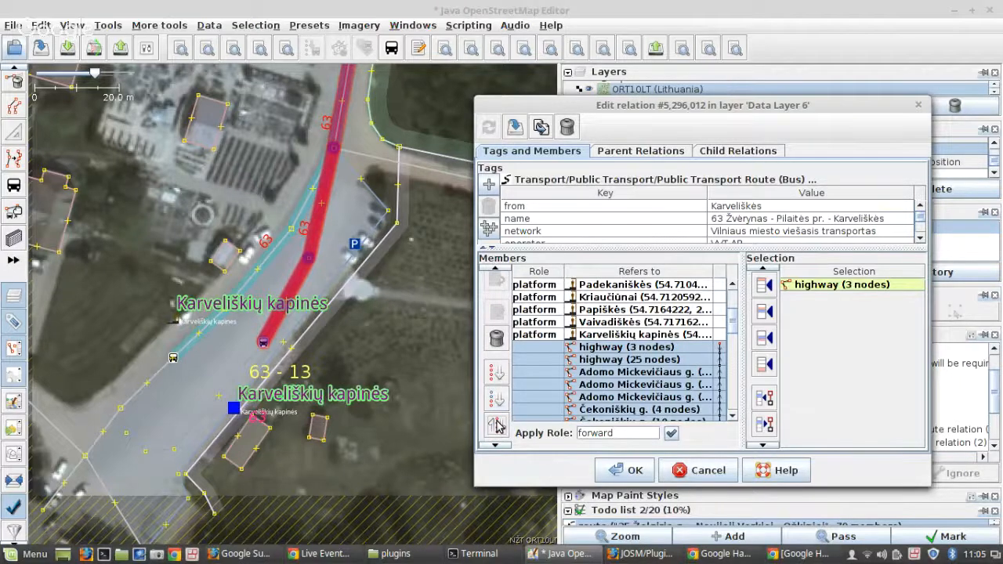
Reverse the order of the platform members in the route 63 relation so they run from Karveliškių kapinės to Žvėryno žiedas.
{"action": "left_click", "coordinate": [630, 347]}
{"action": "right_click", "coordinate": [630, 347]}
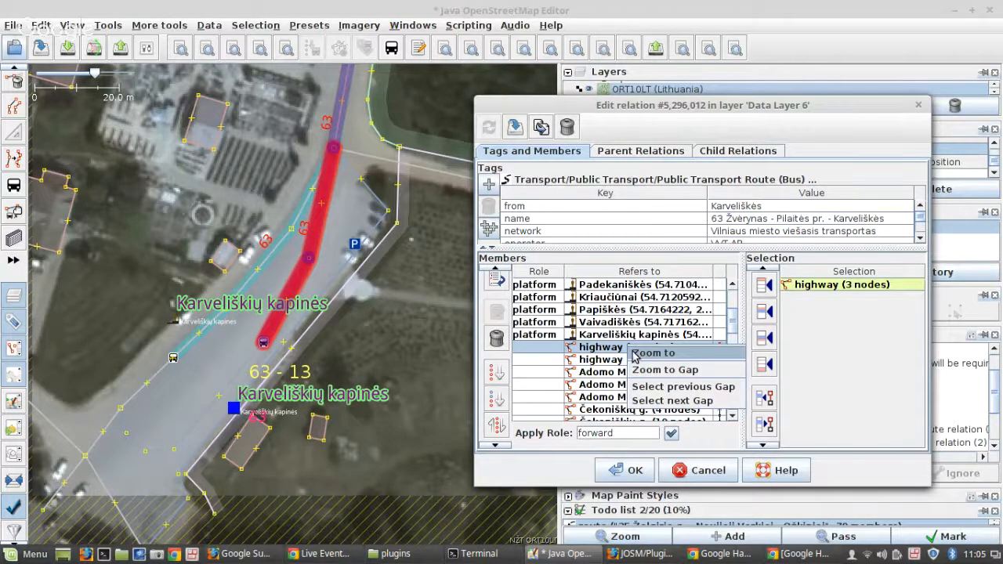
{"action": "left_click", "coordinate": [653, 353]}
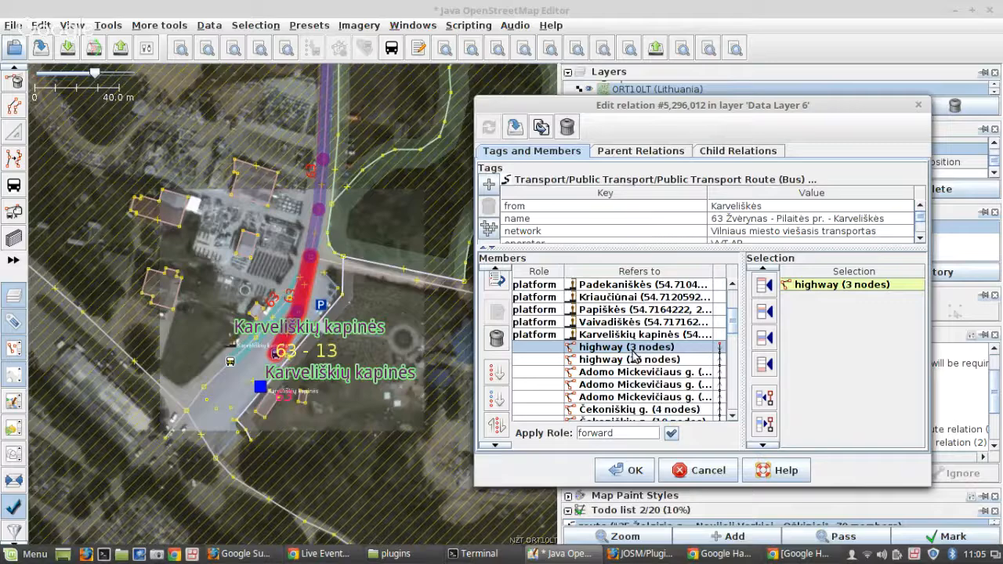
{"action": "left_click", "coordinate": [610, 336]}
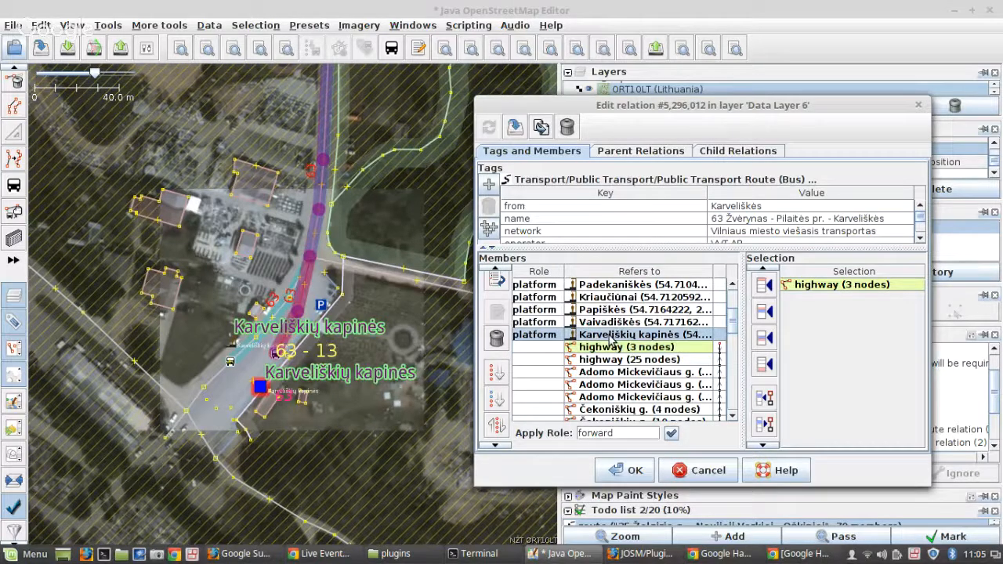
{"action": "scroll", "coordinate": [571, 295], "scroll_direction": "up", "scroll_amount": 3}
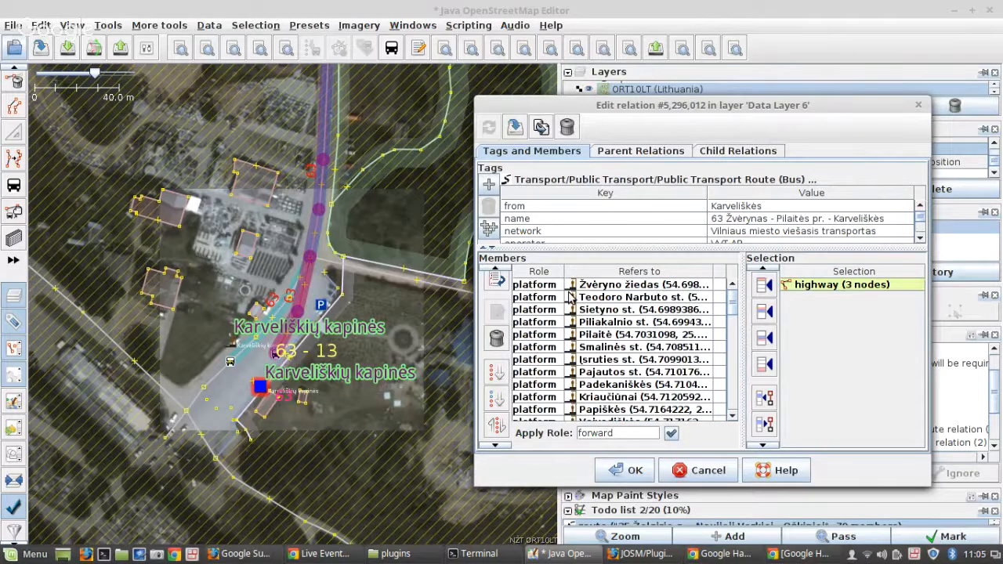
{"action": "key", "text": "ctrl+a"}
{"action": "left_click", "coordinate": [497, 423]}
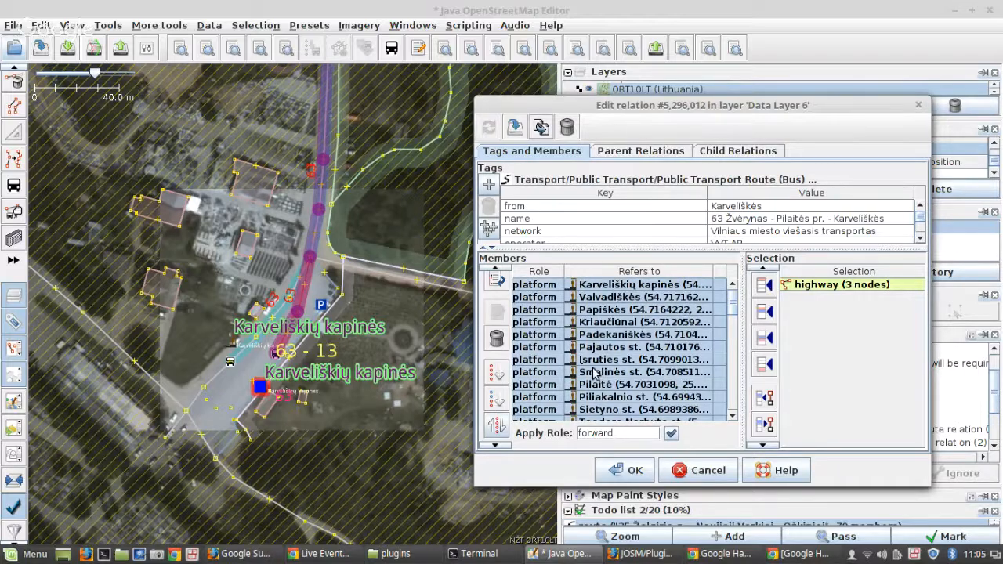
Append the short highway (2 nodes) way beside the Žvėryno žiedas platform as the last member of route 63 and save the relation.
{"action": "scroll", "coordinate": [600, 376], "scroll_direction": "down", "scroll_amount": 3}
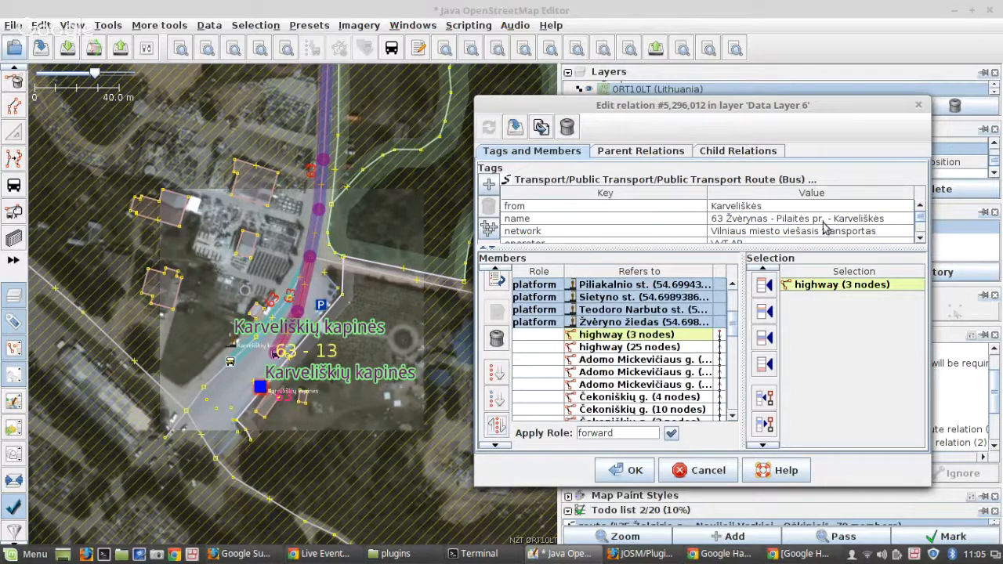
{"action": "scroll", "coordinate": [733, 224], "scroll_direction": "down", "scroll_amount": 3}
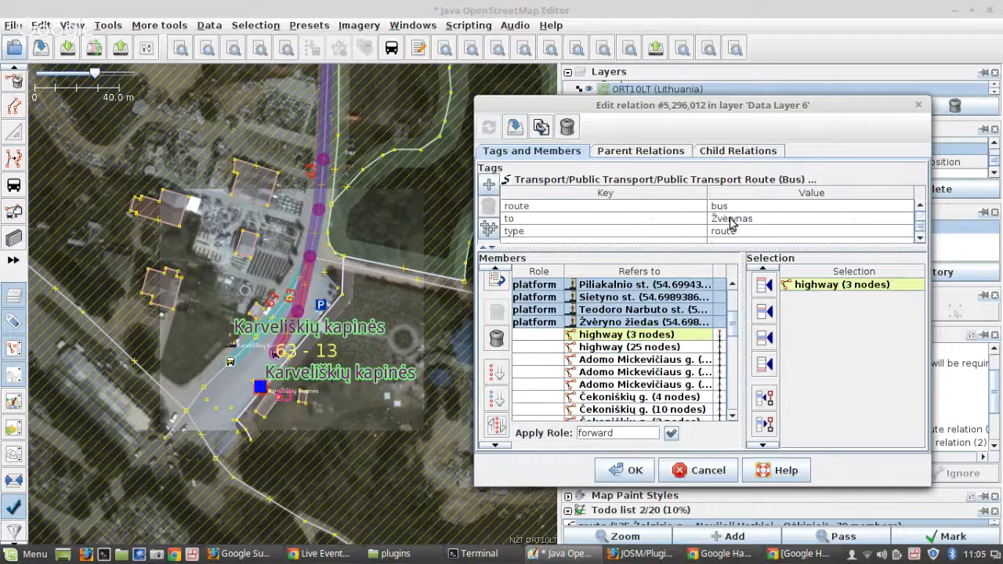
{"action": "right_click", "coordinate": [609, 327]}
{"action": "left_click", "coordinate": [619, 331]}
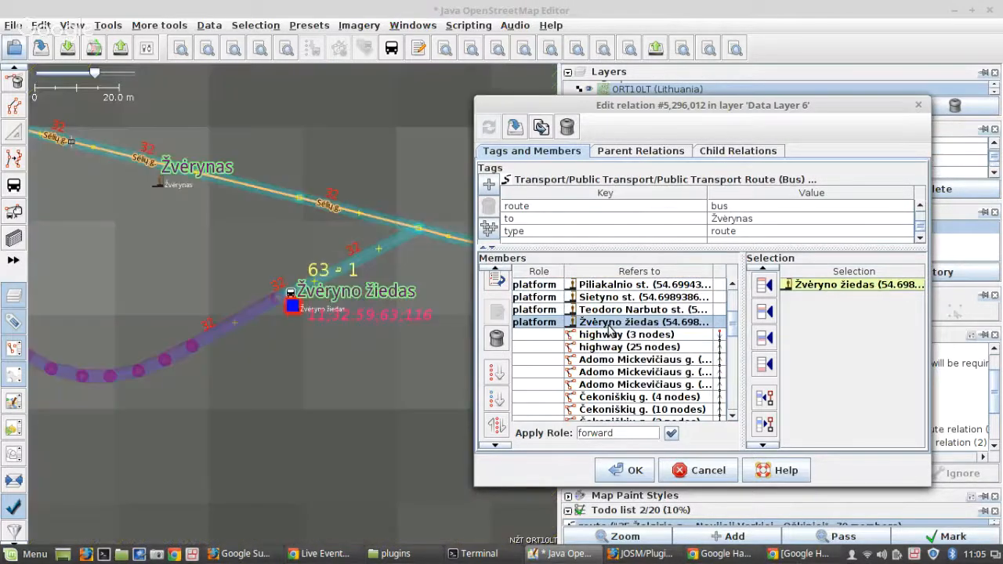
{"action": "scroll", "coordinate": [311, 287], "scroll_direction": "up", "scroll_amount": 4}
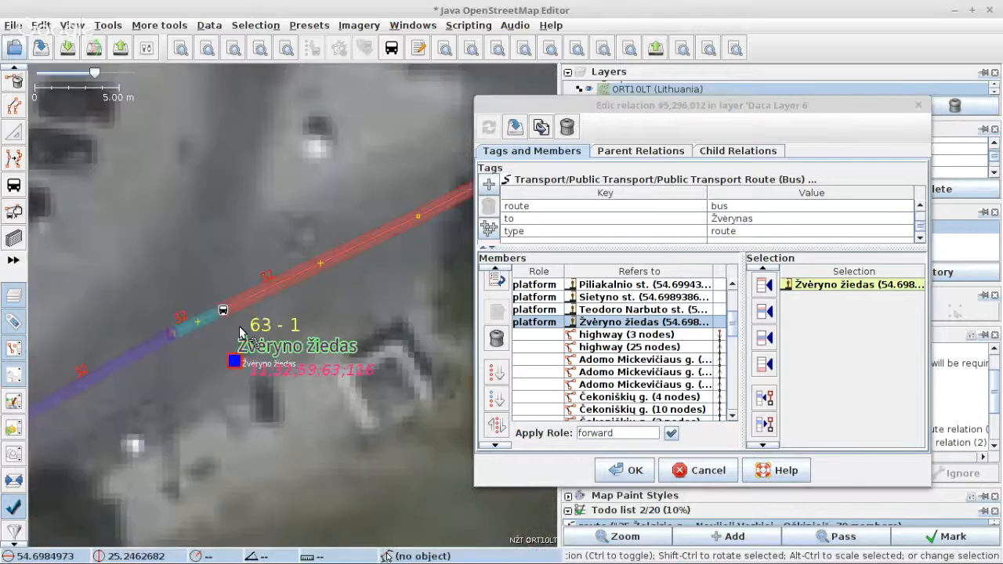
{"action": "left_click", "coordinate": [239, 327]}
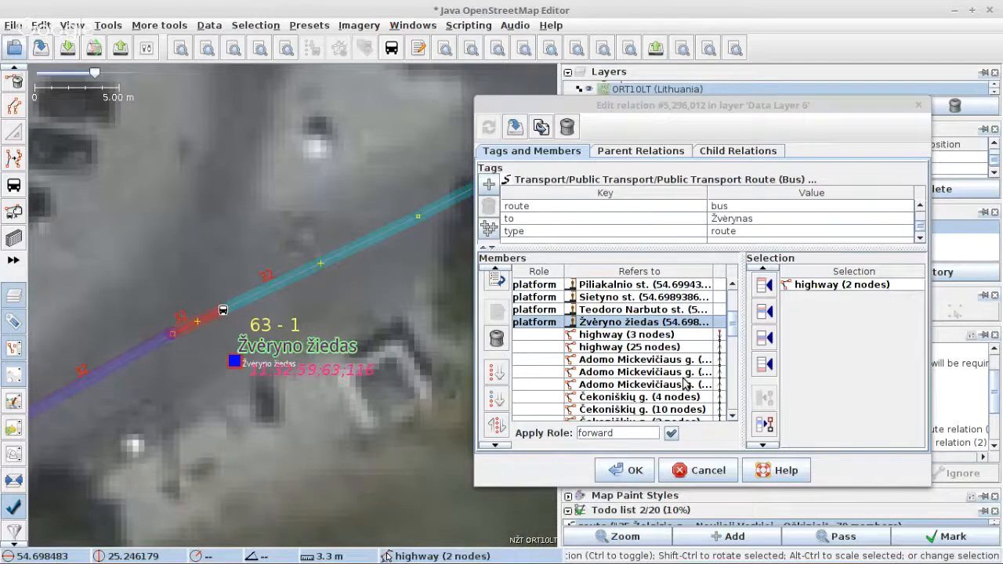
{"action": "left_click", "coordinate": [765, 364]}
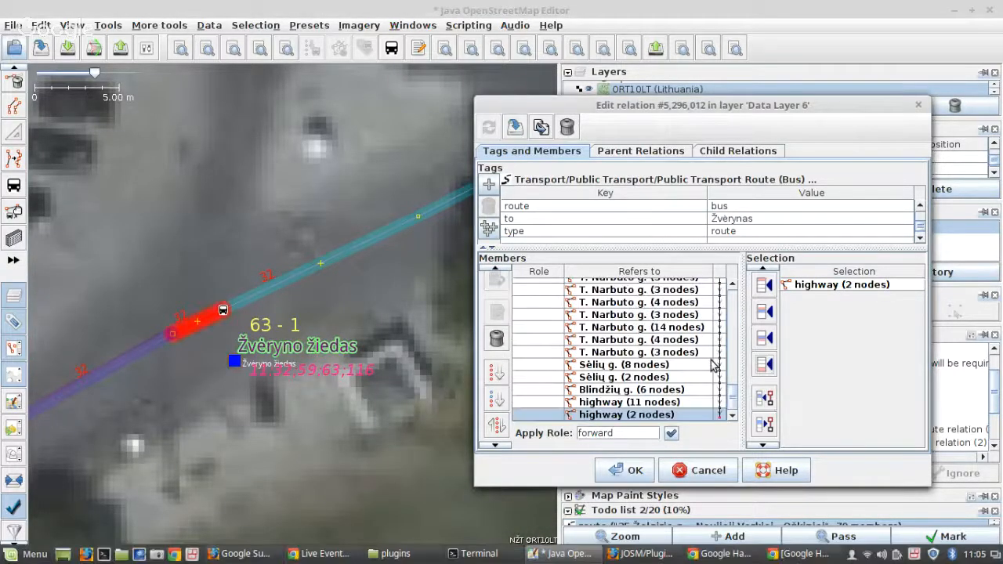
{"action": "left_click", "coordinate": [614, 471]}
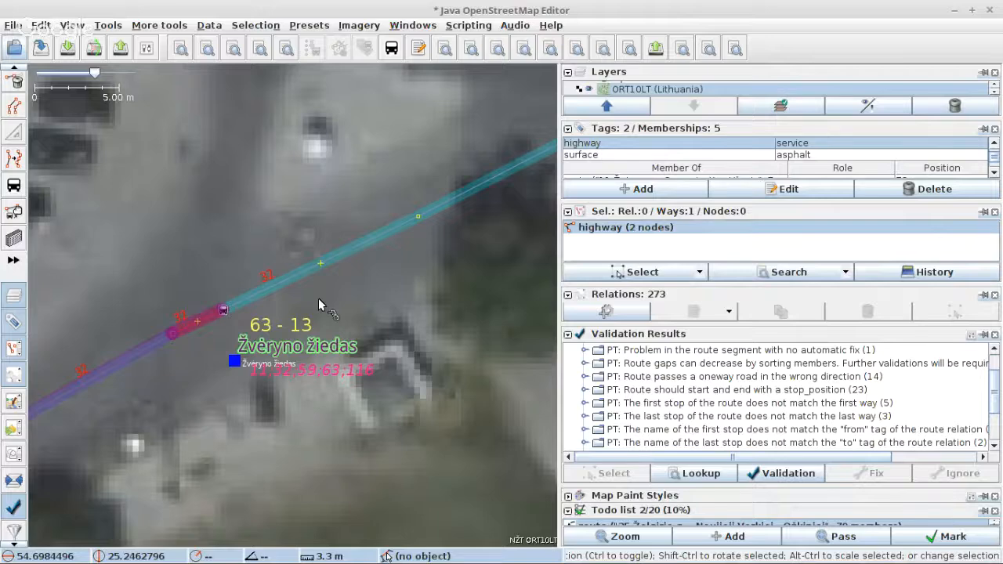
Rerun the validation by starting a data upload and cancel the upload at the suspicious-data report.
{"action": "scroll", "coordinate": [318, 298], "scroll_direction": "down", "scroll_amount": 2}
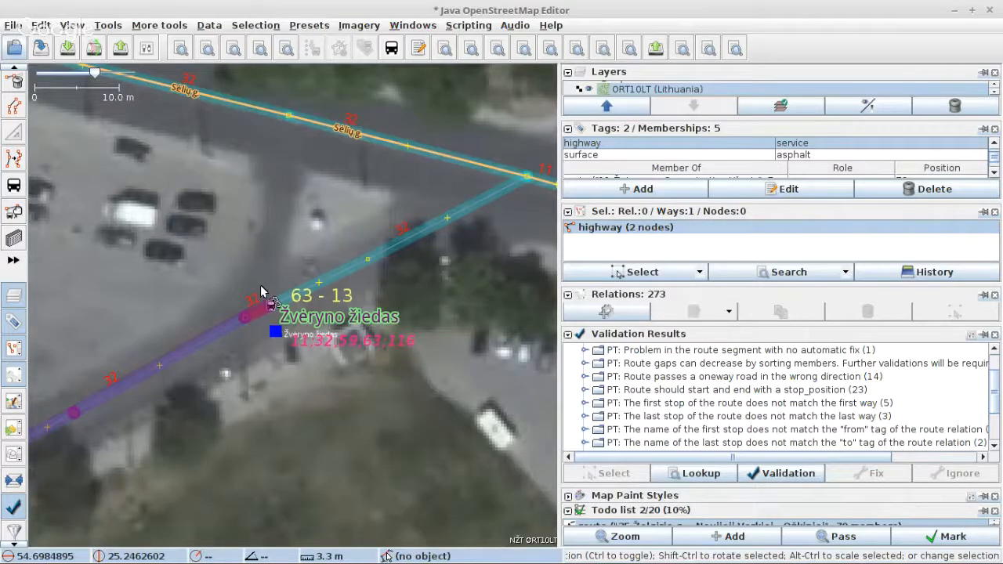
{"action": "scroll", "coordinate": [278, 329], "scroll_direction": "down", "scroll_amount": 4}
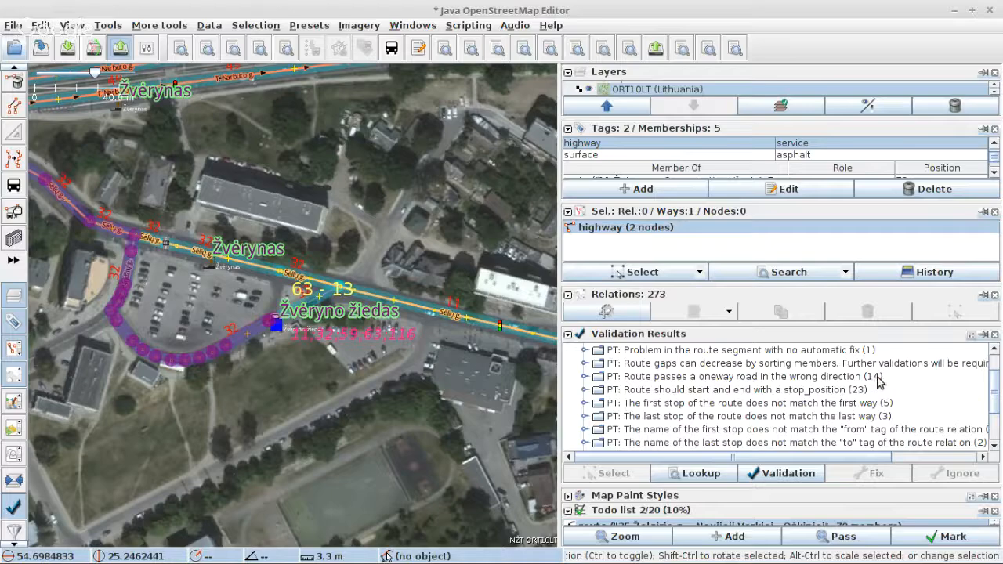
{"action": "key", "text": "ctrl+shift+Up"}
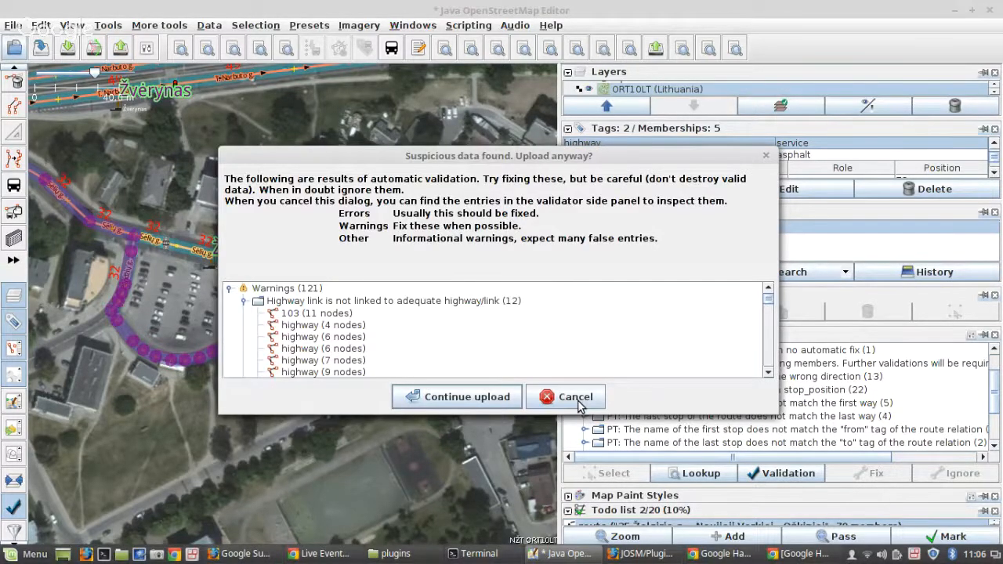
{"action": "left_click", "coordinate": [576, 397]}
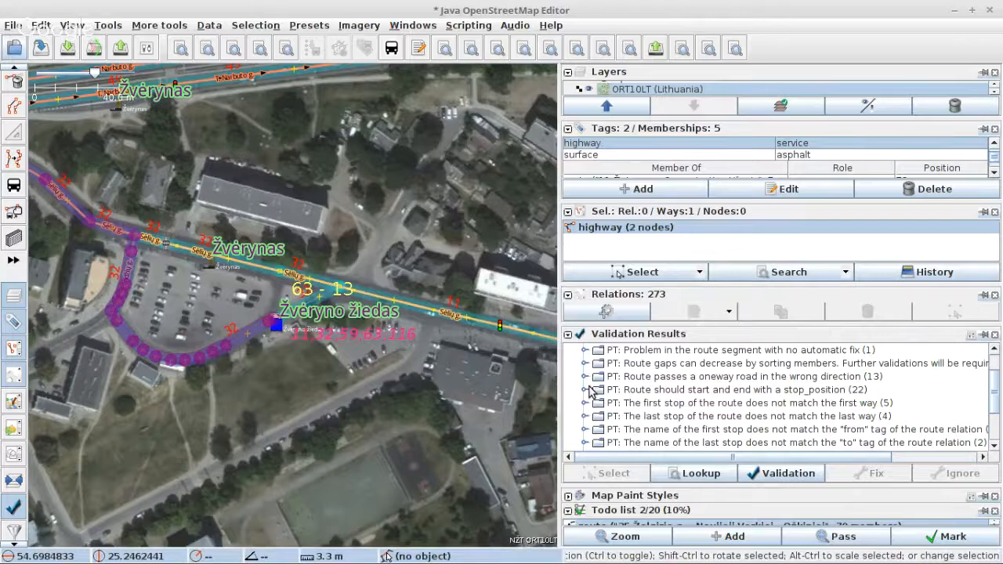
Open a route 10 Fabijoniškės - Baltupiai - Markučiai relation listed under the wrong-direction oneway problems for editing.
{"action": "left_click", "coordinate": [585, 376]}
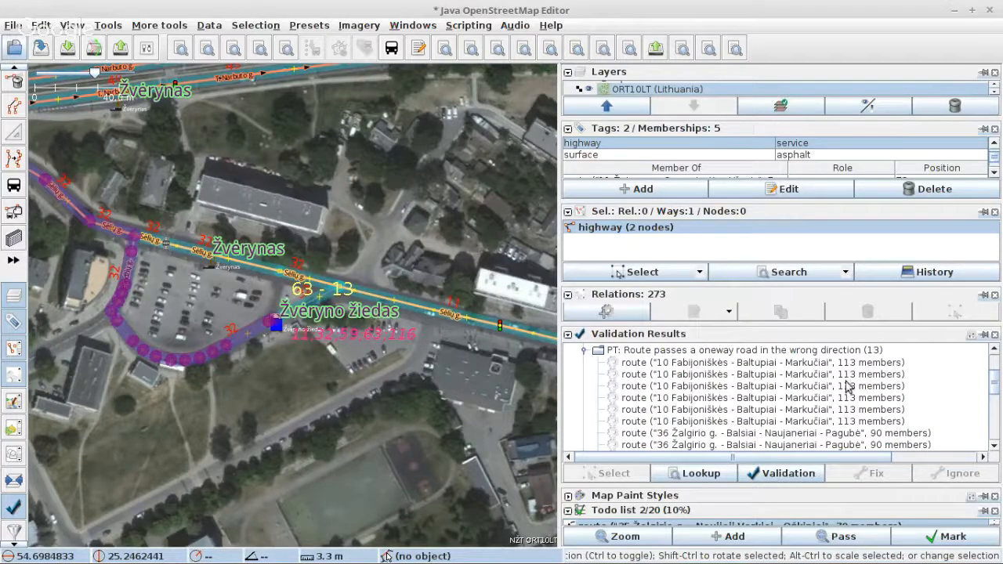
{"action": "left_click", "coordinate": [808, 400]}
{"action": "right_click", "coordinate": [806, 400]}
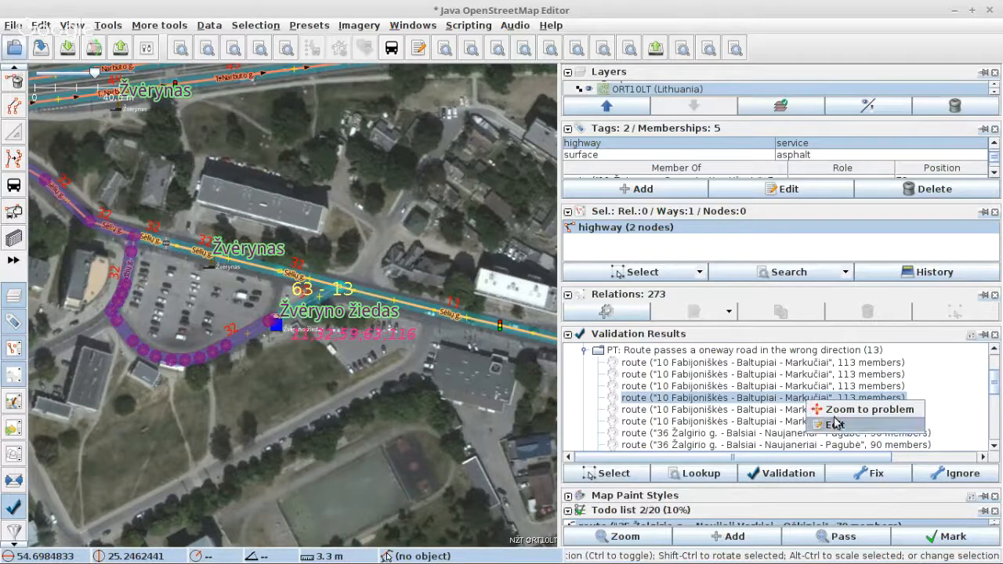
{"action": "left_click", "coordinate": [836, 424]}
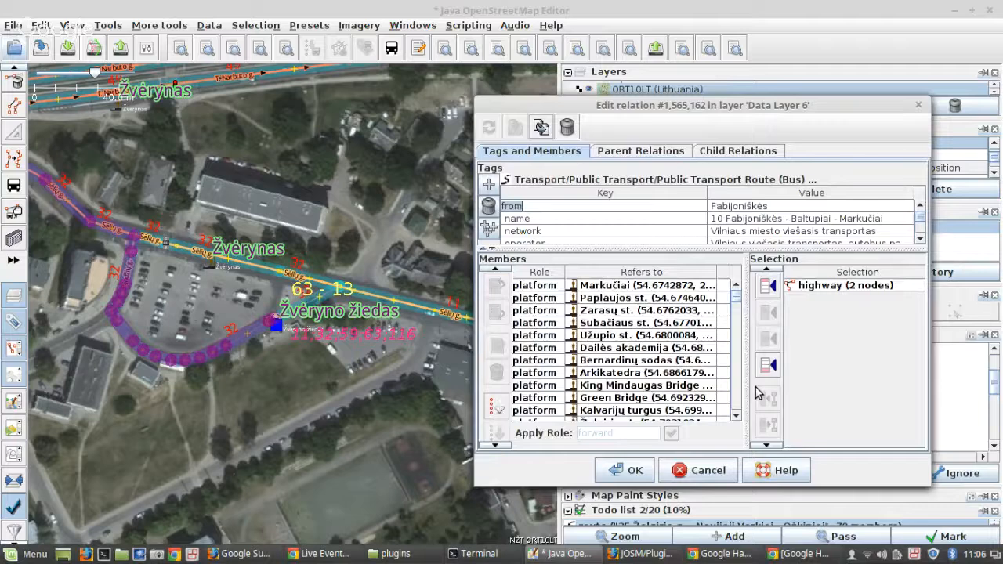
Reverse the order of the platform members in the route 10 relation, from Markučiai through Kaimelio žiedas, to match its from and to tags.
{"action": "left_click", "coordinate": [632, 289]}
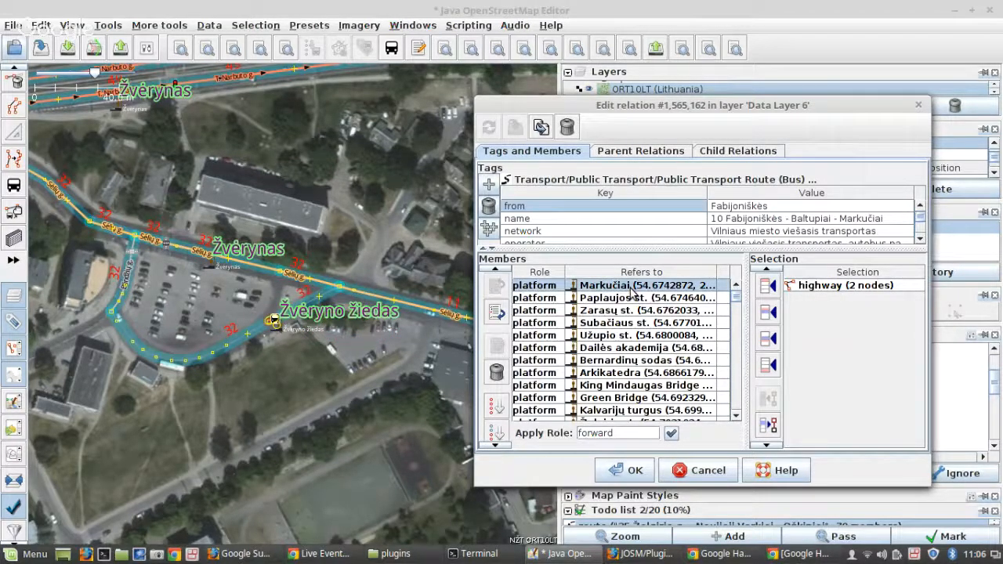
{"action": "scroll", "coordinate": [616, 402], "scroll_direction": "down", "scroll_amount": 6}
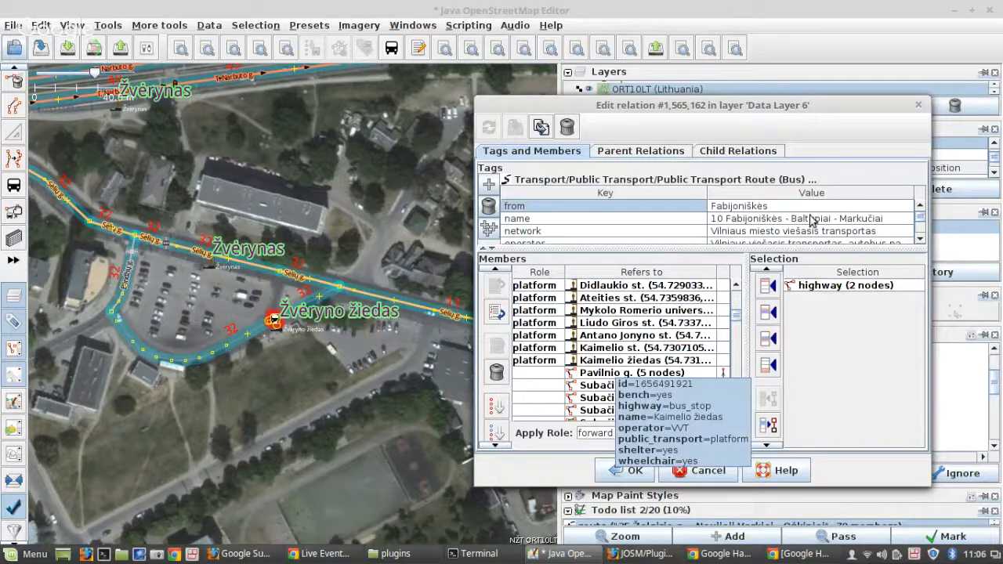
{"action": "scroll", "coordinate": [811, 225], "scroll_direction": "down", "scroll_amount": 1}
{"action": "scroll", "coordinate": [780, 232], "scroll_direction": "down", "scroll_amount": 1}
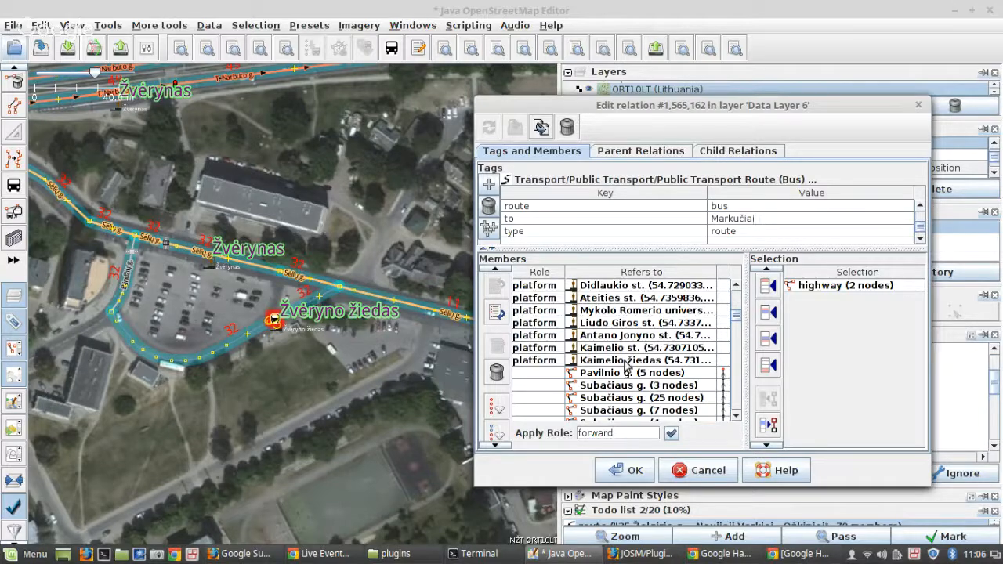
{"action": "scroll", "coordinate": [621, 357], "scroll_direction": "up", "scroll_amount": 2}
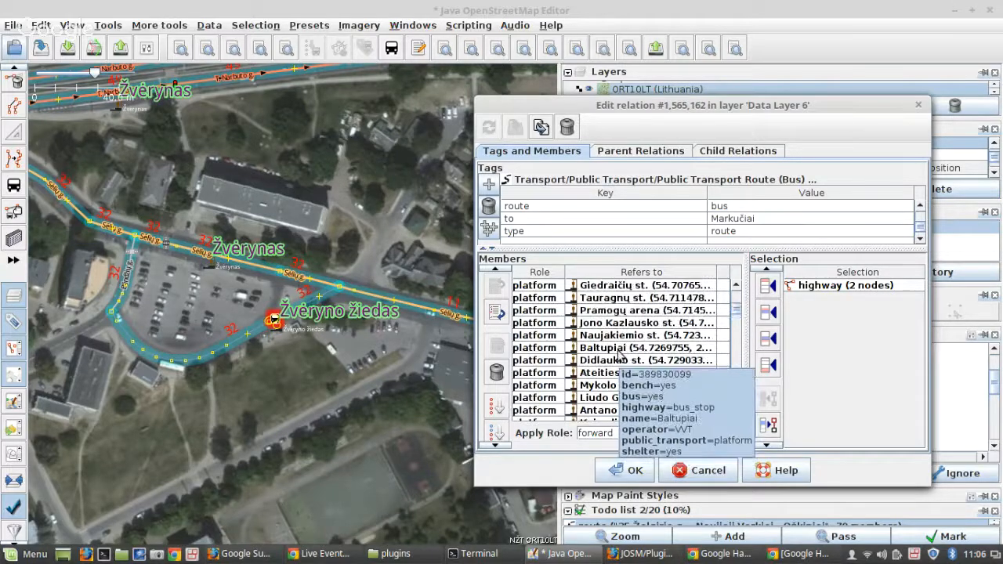
{"action": "scroll", "coordinate": [619, 358], "scroll_direction": "up", "scroll_amount": 3}
{"action": "scroll", "coordinate": [610, 358], "scroll_direction": "down", "scroll_amount": 4}
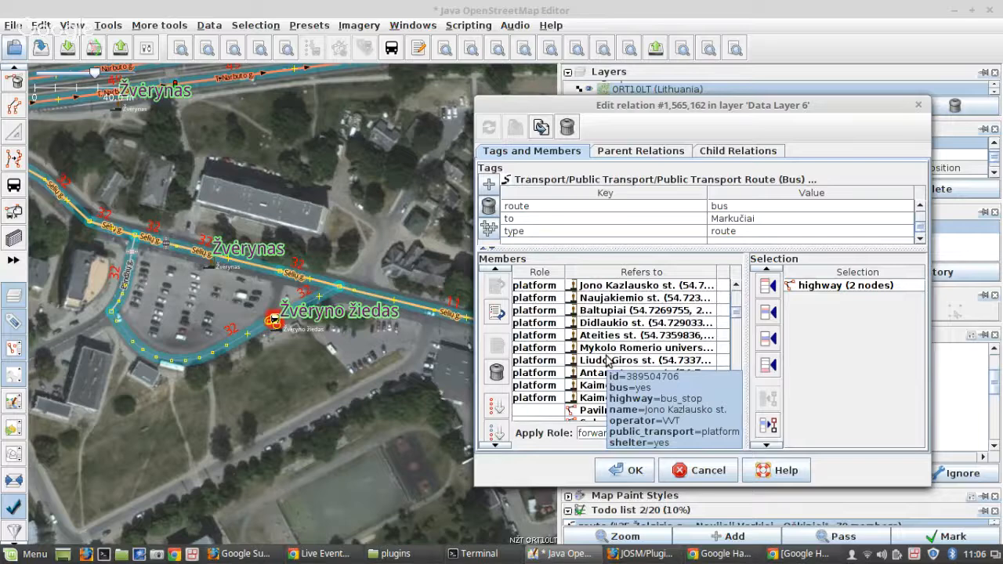
{"action": "left_click", "coordinate": [584, 401], "text": "shift"}
{"action": "scroll", "coordinate": [497, 429], "scroll_direction": "down", "scroll_amount": 1}
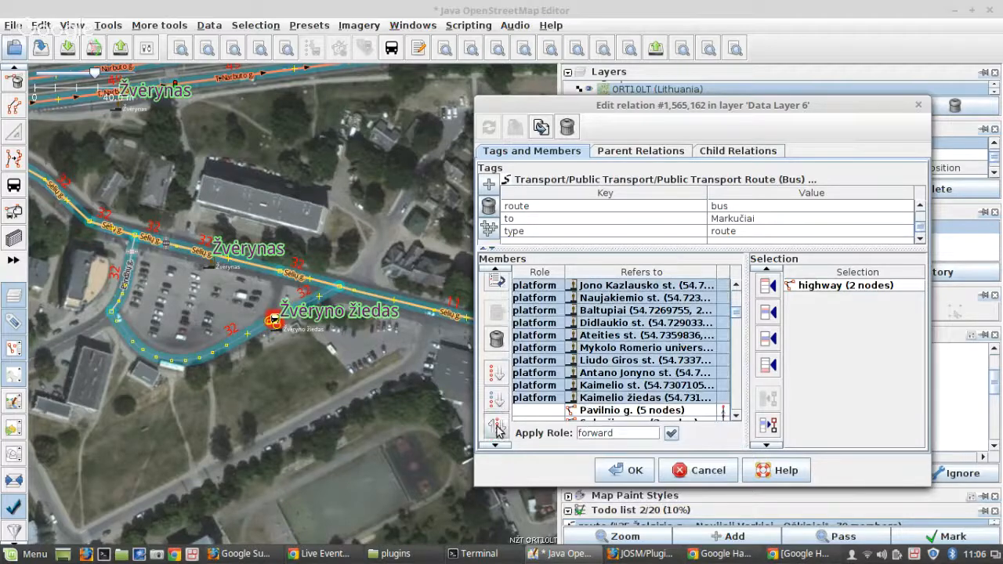
{"action": "left_click", "coordinate": [497, 429]}
{"action": "scroll", "coordinate": [662, 368], "scroll_direction": "down", "scroll_amount": 4}
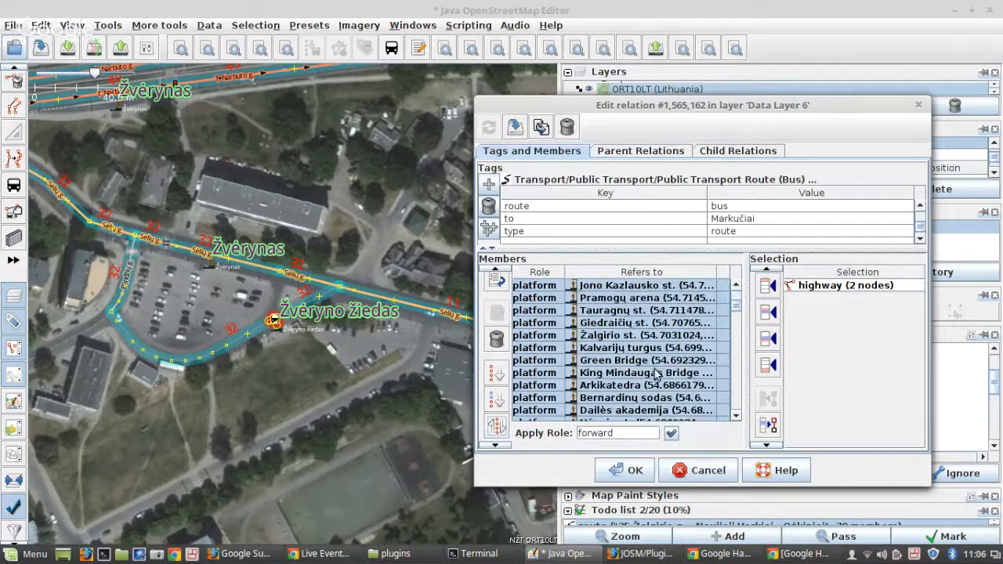
Reverse the order of all way members in the route 10 relation, from Pavilnio g. (5 nodes) through Fabijoniškių g. (5 nodes).
{"action": "scroll", "coordinate": [653, 376], "scroll_direction": "down", "scroll_amount": 8}
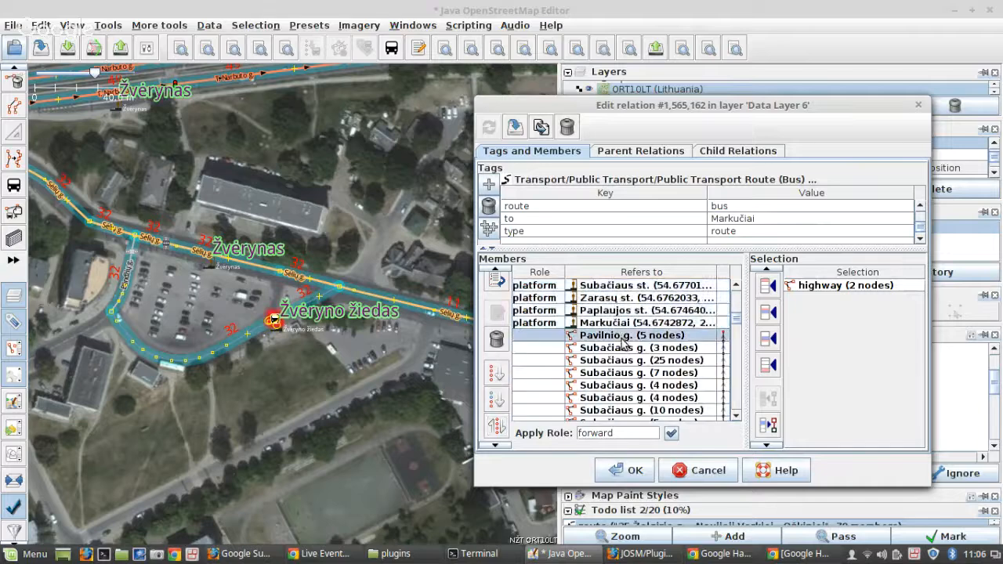
{"action": "scroll", "coordinate": [625, 347], "scroll_direction": "down", "scroll_amount": 5}
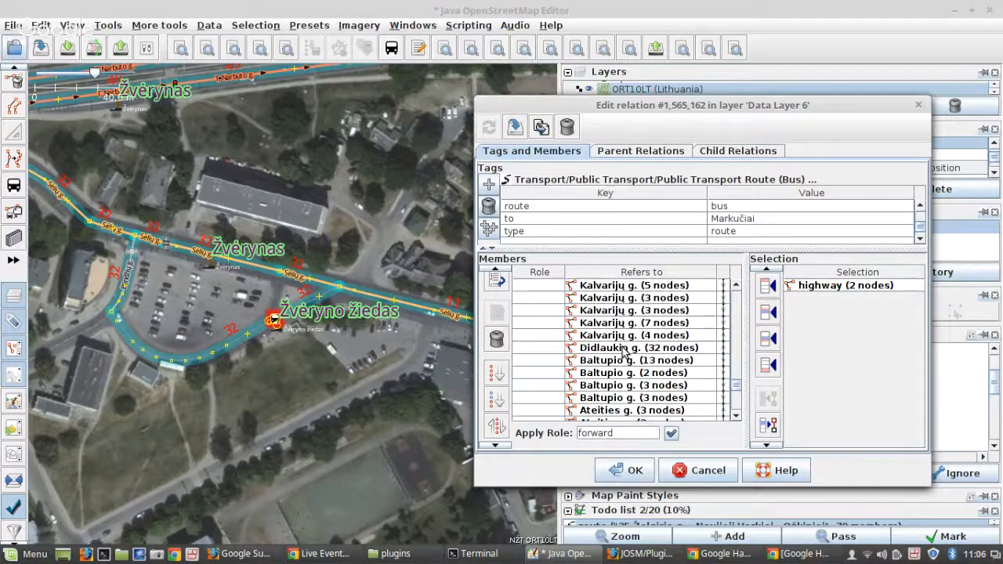
{"action": "scroll", "coordinate": [625, 352], "scroll_direction": "down", "scroll_amount": 5}
{"action": "left_click", "coordinate": [607, 415], "text": "shift"}
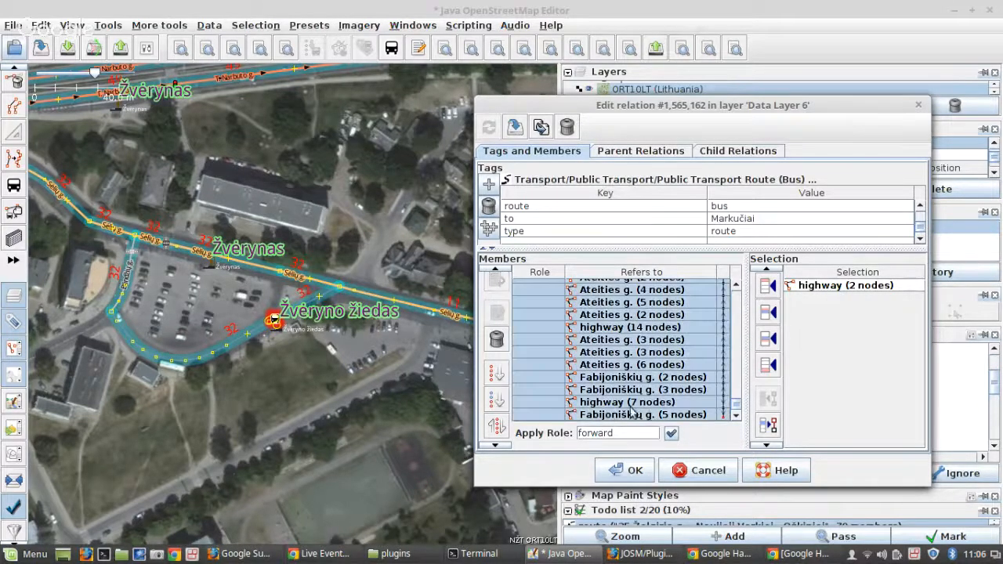
{"action": "left_click", "coordinate": [494, 427]}
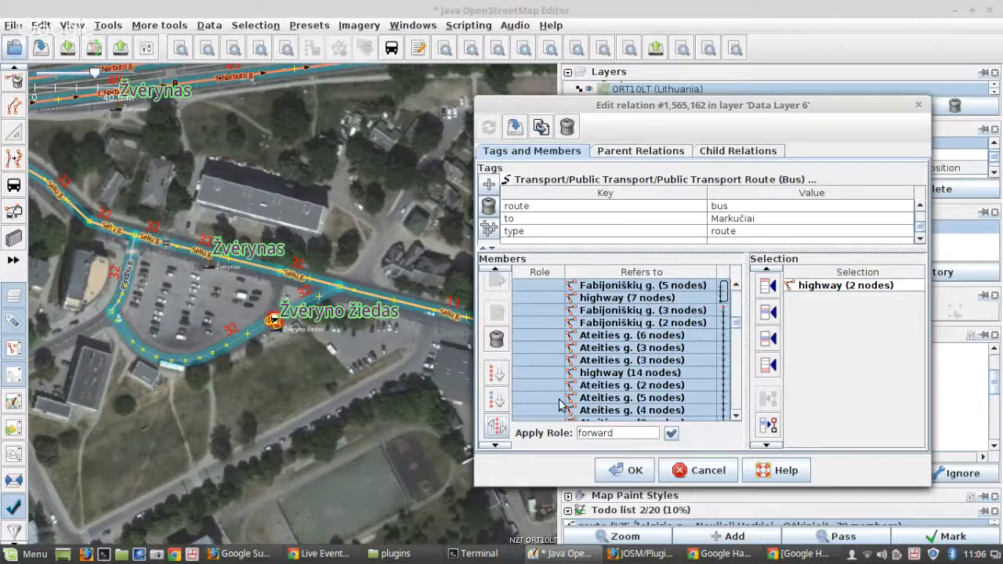
Locate the first Fabijoniškių g. (5 nodes) member of route 10 on the map and apply the relation's reordered members.
{"action": "scroll", "coordinate": [627, 328], "scroll_direction": "up", "scroll_amount": 1}
{"action": "left_click", "coordinate": [627, 325]}
{"action": "right_click", "coordinate": [627, 325]}
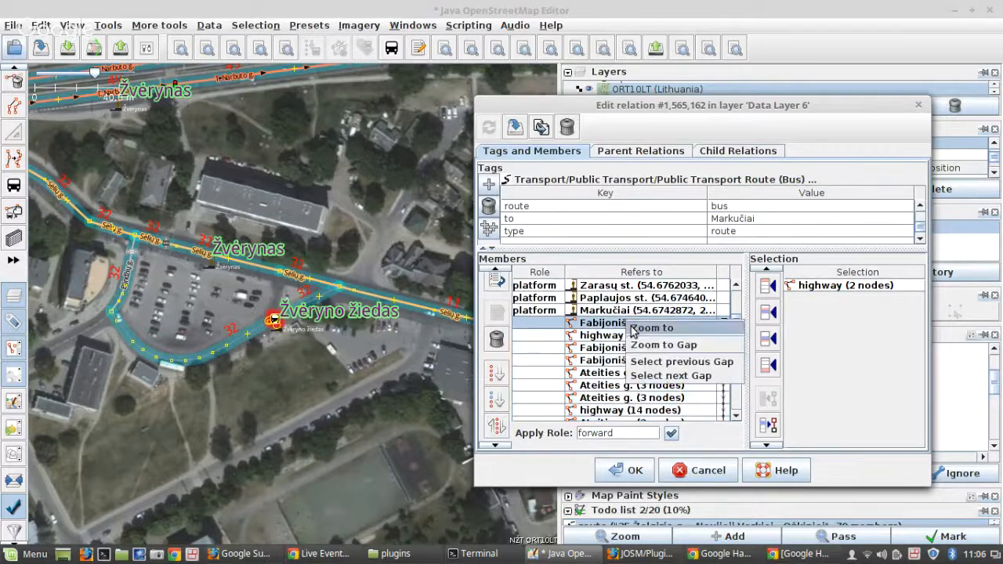
{"action": "left_click", "coordinate": [634, 330]}
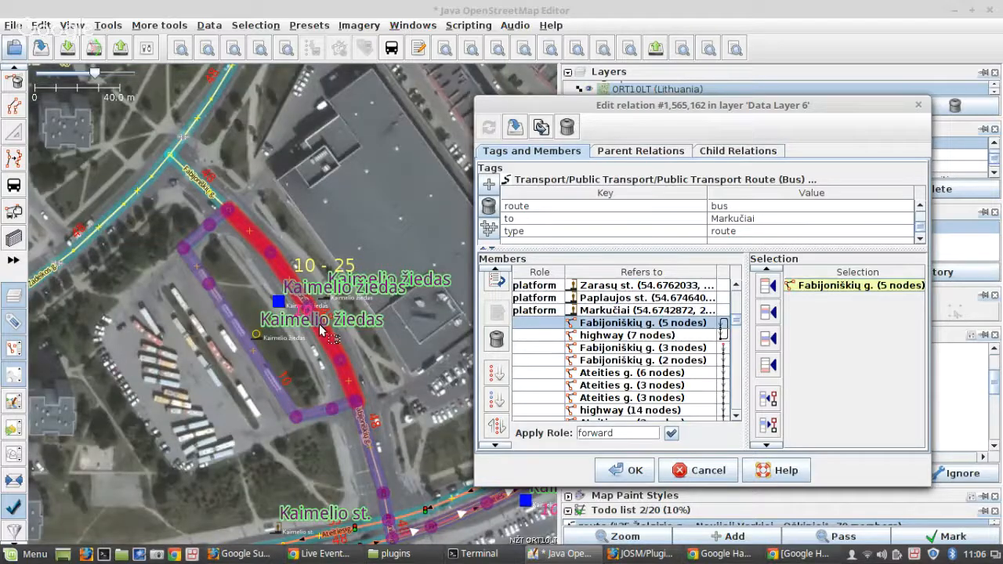
{"action": "scroll", "coordinate": [320, 329], "scroll_direction": "up", "scroll_amount": 2}
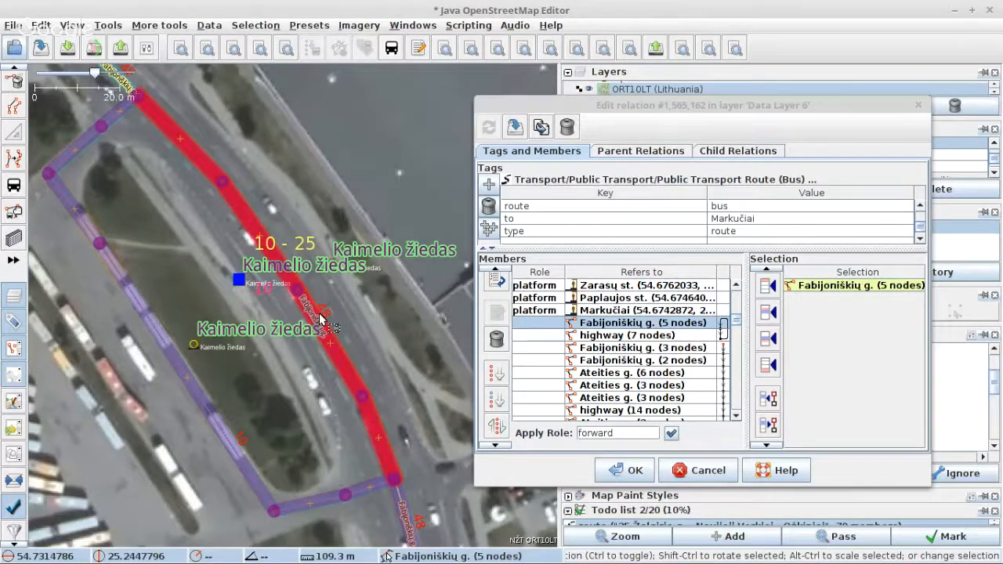
{"action": "left_click", "coordinate": [513, 128]}
{"action": "left_click", "coordinate": [512, 128]}
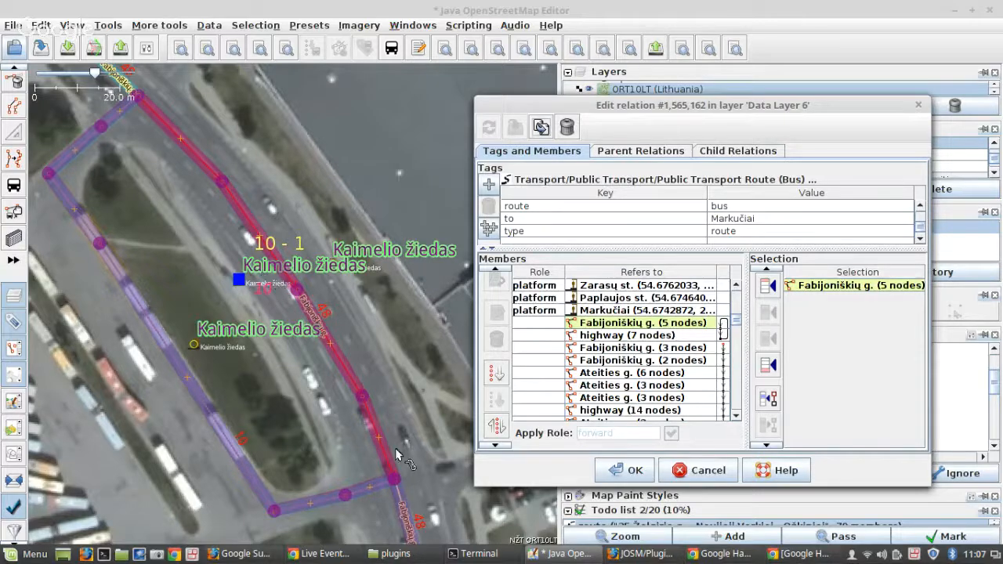
Remove the highway (7 nodes) loop beside Kaimelio žiedas from the route 10 relation and apply the change.
{"action": "left_click", "coordinate": [370, 485]}
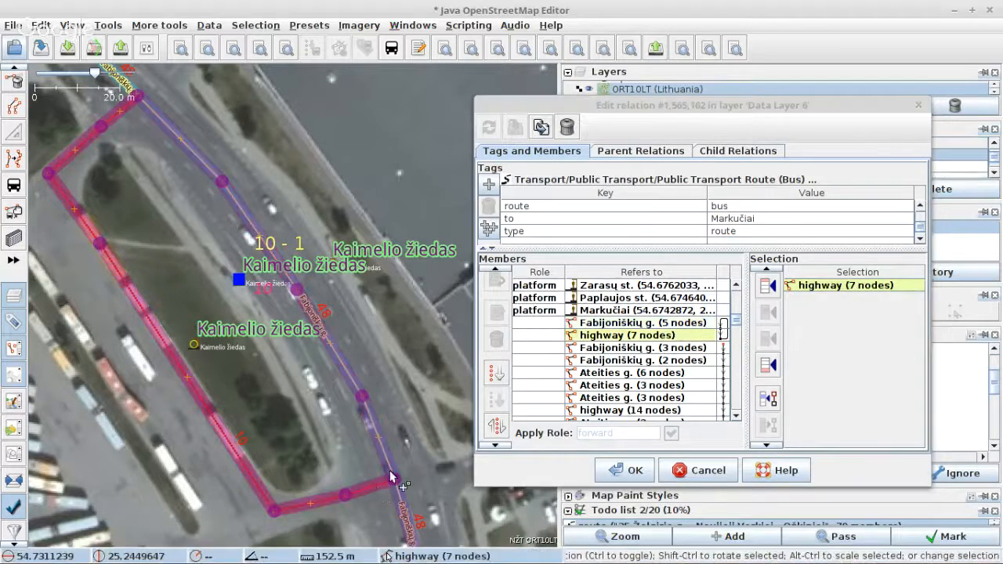
{"action": "left_click", "coordinate": [768, 421]}
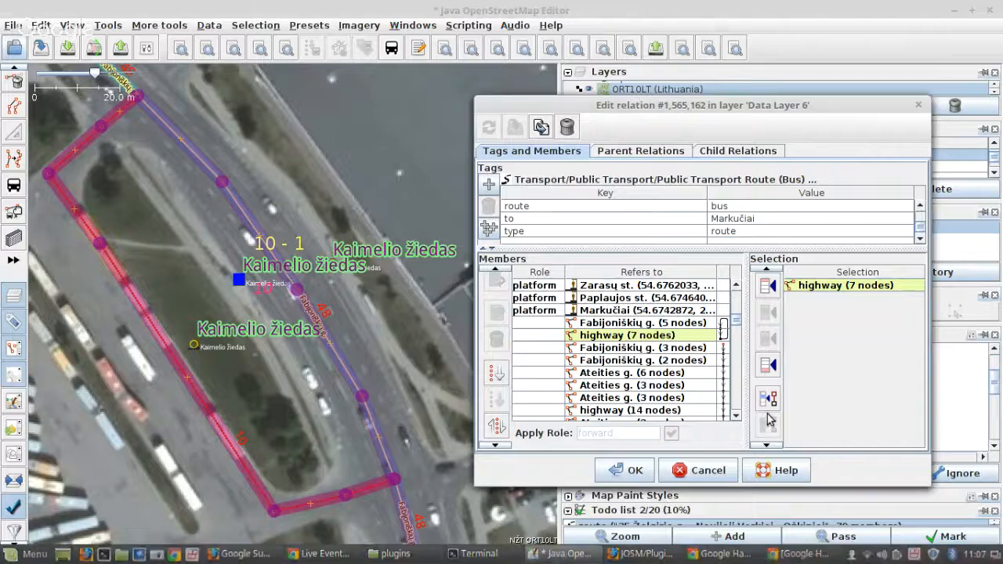
{"action": "left_click", "coordinate": [768, 421]}
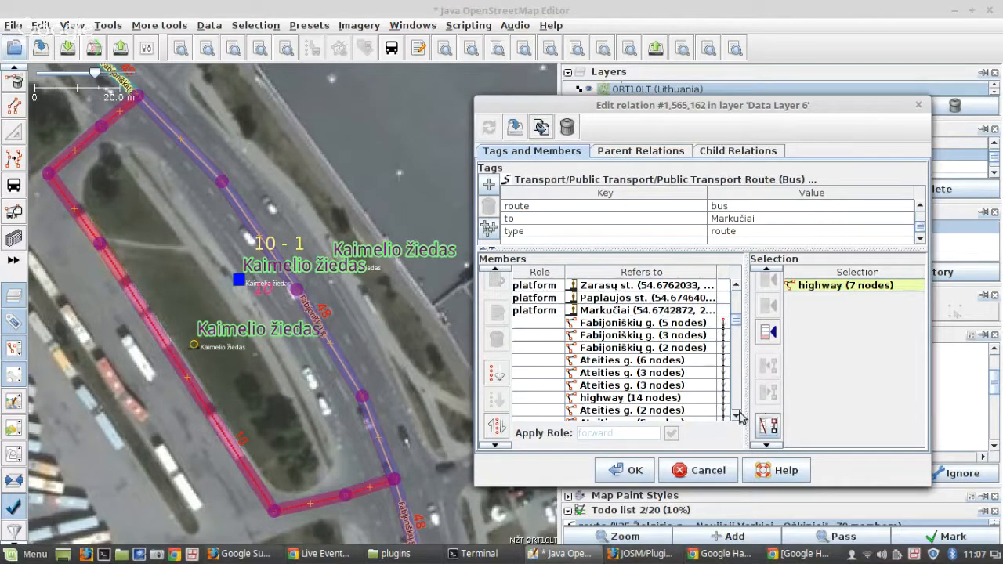
{"action": "left_click", "coordinate": [516, 127]}
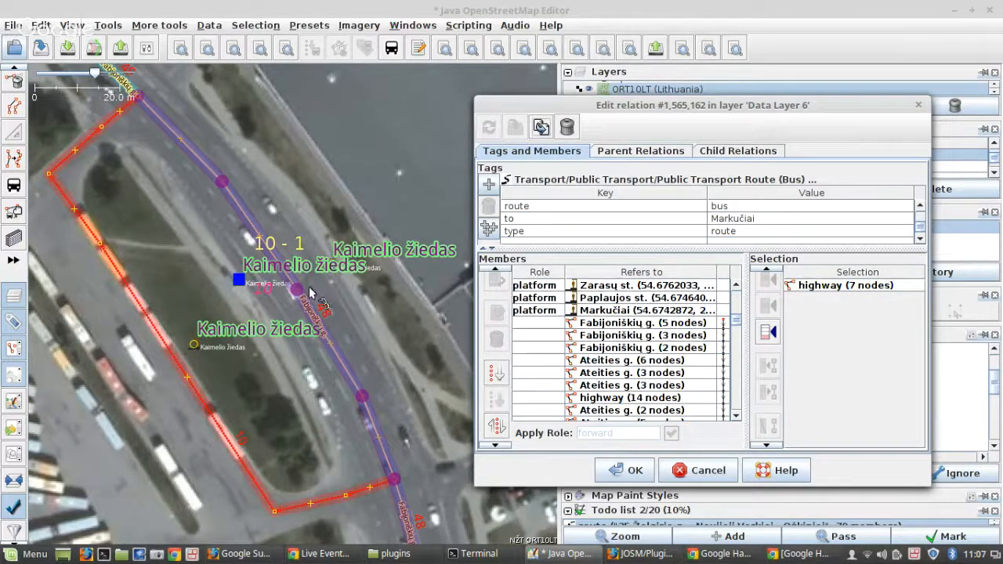
Add a stop position on Fabijoniškių g. beside the Kaimelio žiedas platform, splitting the way there, and select the 4-node part kept in route 10.
{"action": "scroll", "coordinate": [276, 265], "scroll_direction": "up", "scroll_amount": 2}
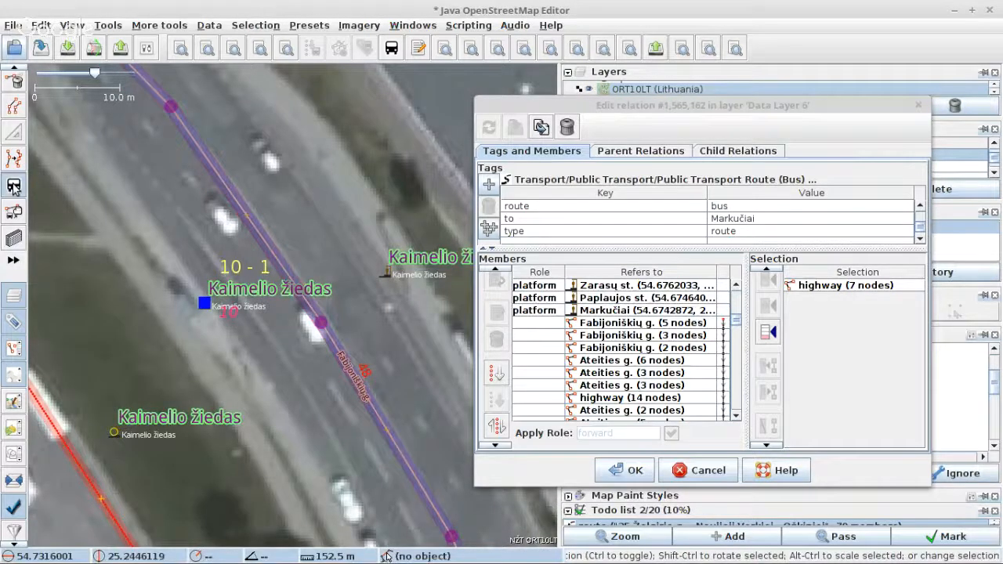
{"action": "left_click", "coordinate": [14, 186]}
{"action": "left_click", "coordinate": [271, 249]}
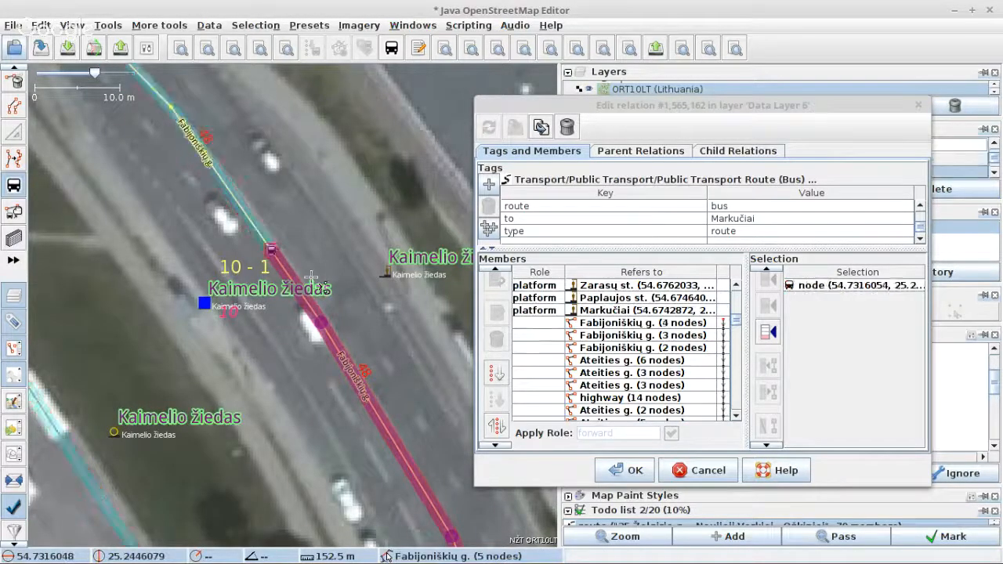
{"action": "key", "text": "s"}
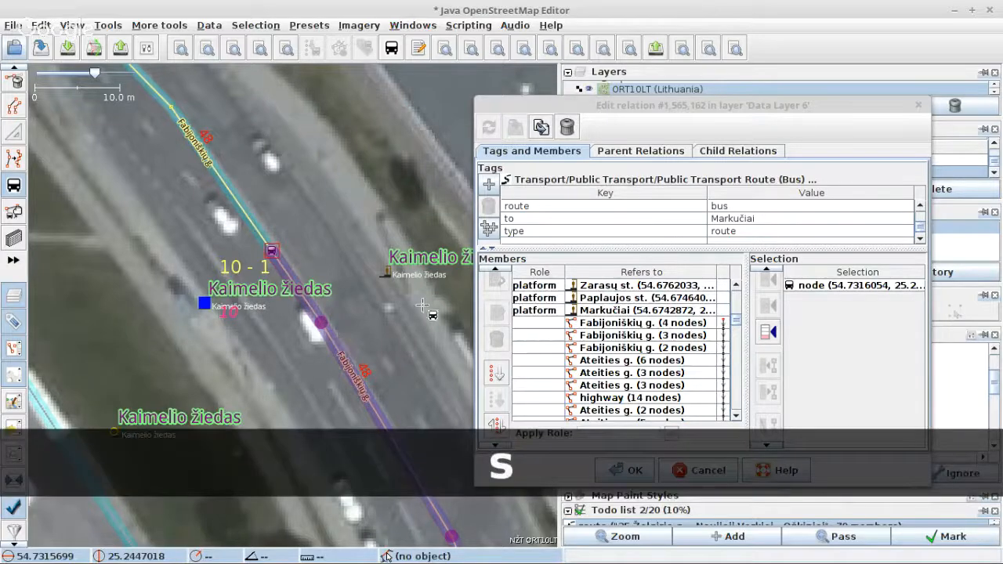
{"action": "key", "text": "s"}
{"action": "left_click", "coordinate": [316, 311]}
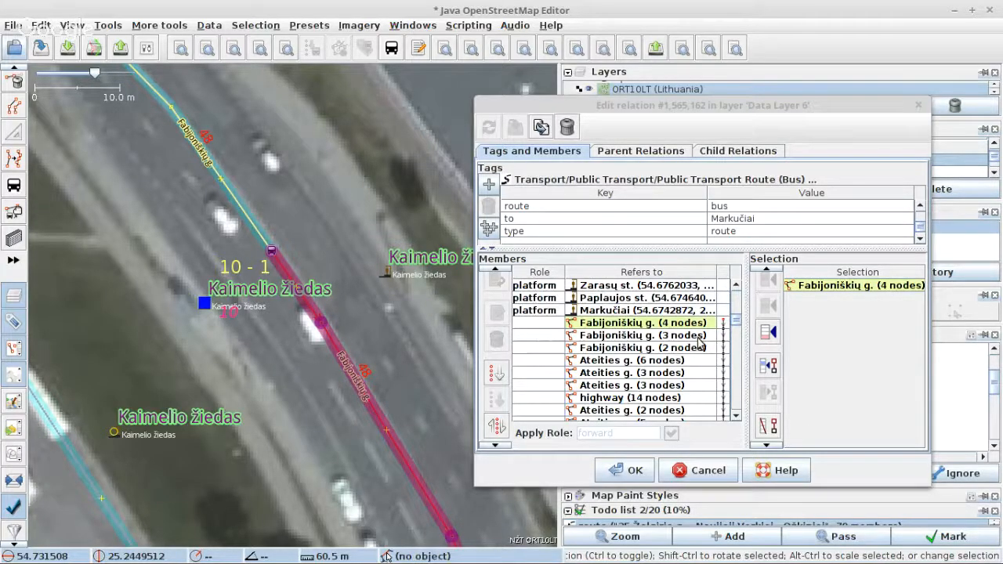
Locate route 10's final member, Pavilnio g. (5 nodes), and add a stop position near its end beside the Markučiai platform.
{"action": "scroll", "coordinate": [700, 345], "scroll_direction": "down", "scroll_amount": 5}
{"action": "scroll", "coordinate": [706, 350], "scroll_direction": "down", "scroll_amount": 5}
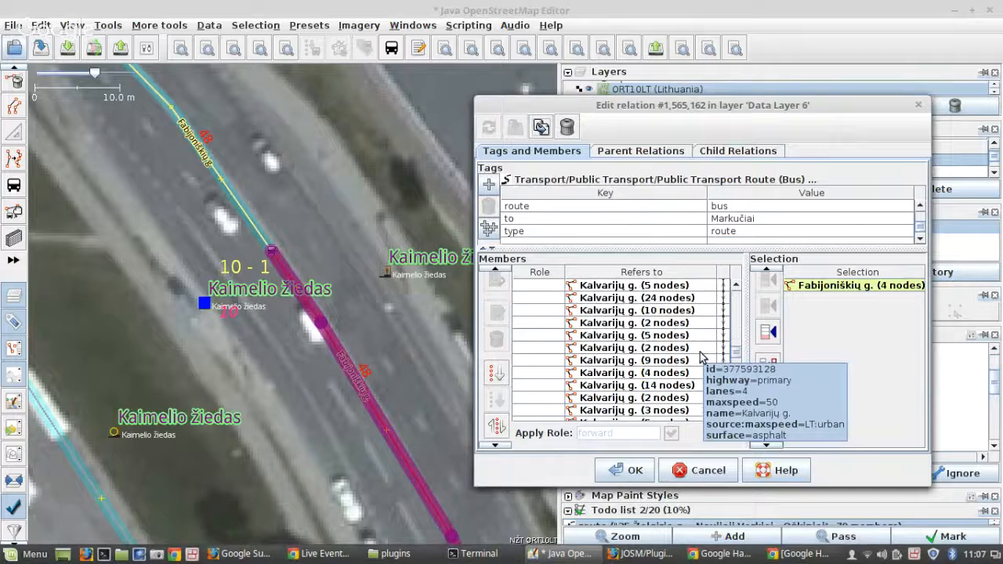
{"action": "scroll", "coordinate": [689, 362], "scroll_direction": "down", "scroll_amount": 5}
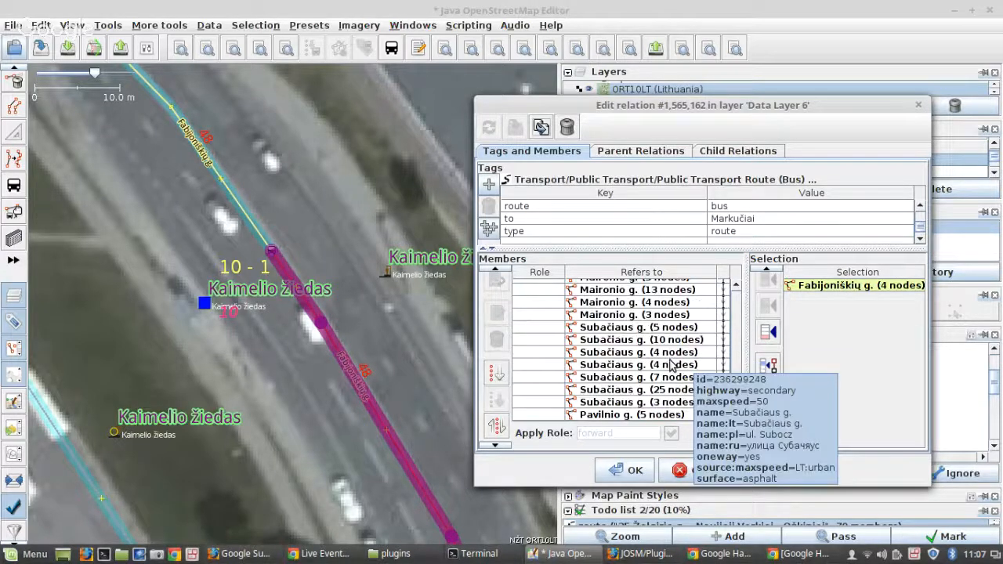
{"action": "left_click", "coordinate": [619, 414]}
{"action": "right_click", "coordinate": [609, 416]}
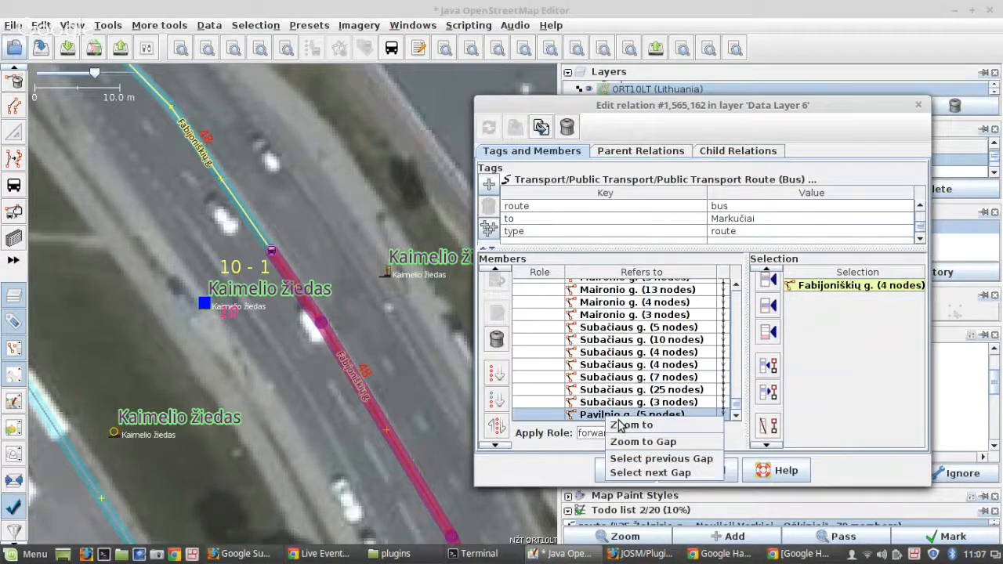
{"action": "left_click", "coordinate": [619, 425]}
{"action": "scroll", "coordinate": [337, 303], "scroll_direction": "up", "scroll_amount": 5}
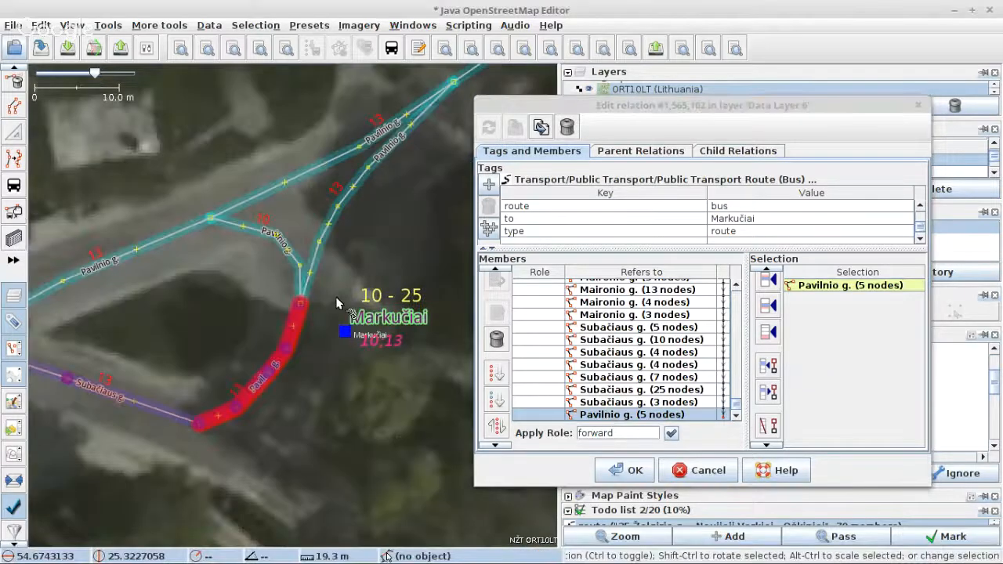
{"action": "scroll", "coordinate": [316, 300], "scroll_direction": "up", "scroll_amount": 2}
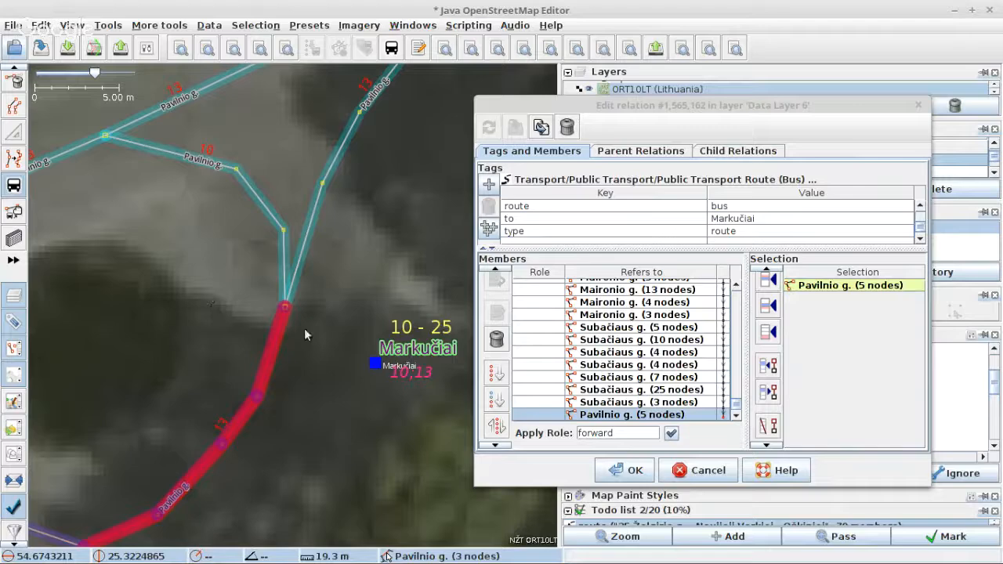
{"action": "left_click", "coordinate": [282, 323]}
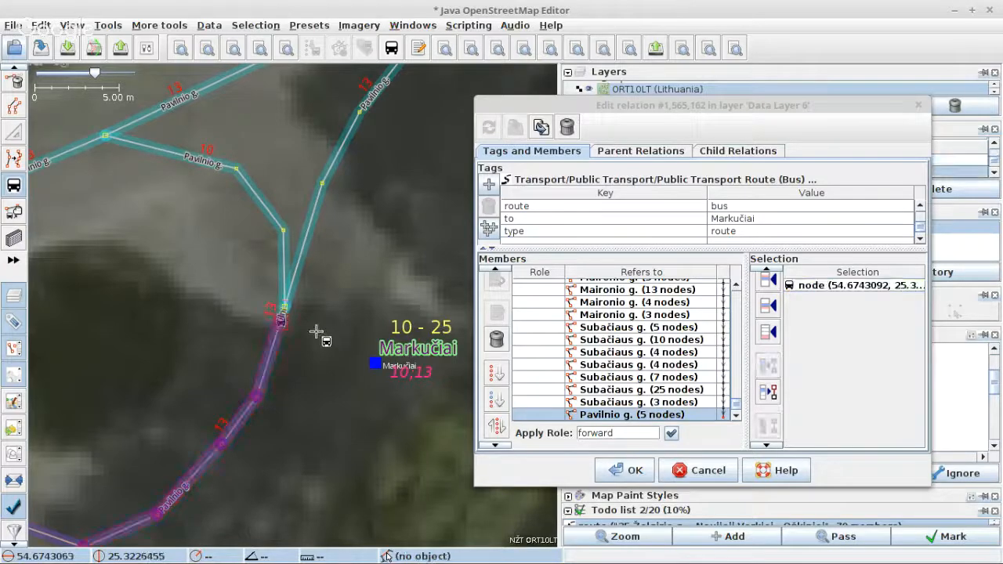
{"action": "scroll", "coordinate": [319, 335], "scroll_direction": "up", "scroll_amount": 1}
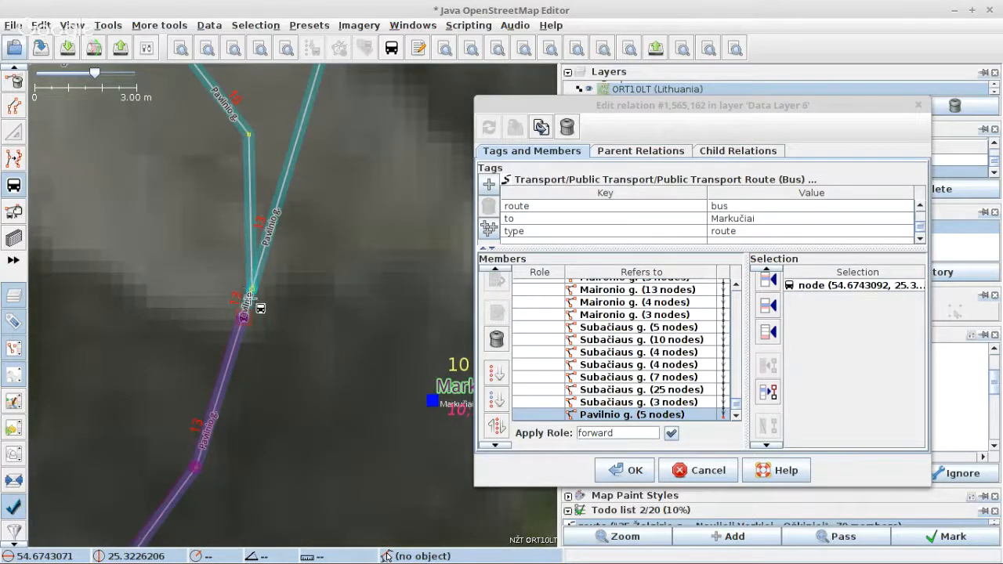
{"action": "key", "text": "s"}
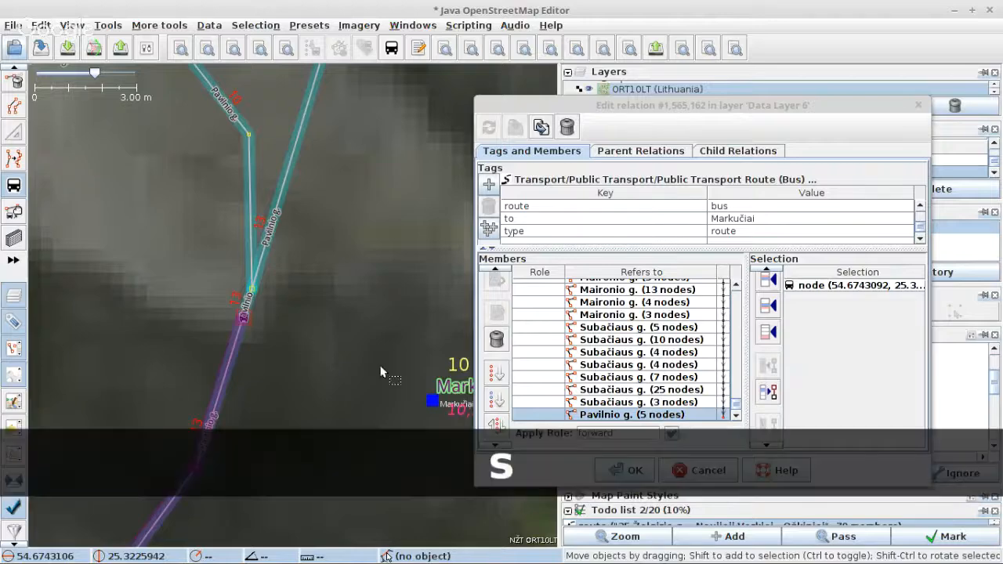
Examine the Markučiai platform and the Pavilnio g. segments around the new stop position to check where route 10 ends.
{"action": "left_click", "coordinate": [431, 400]}
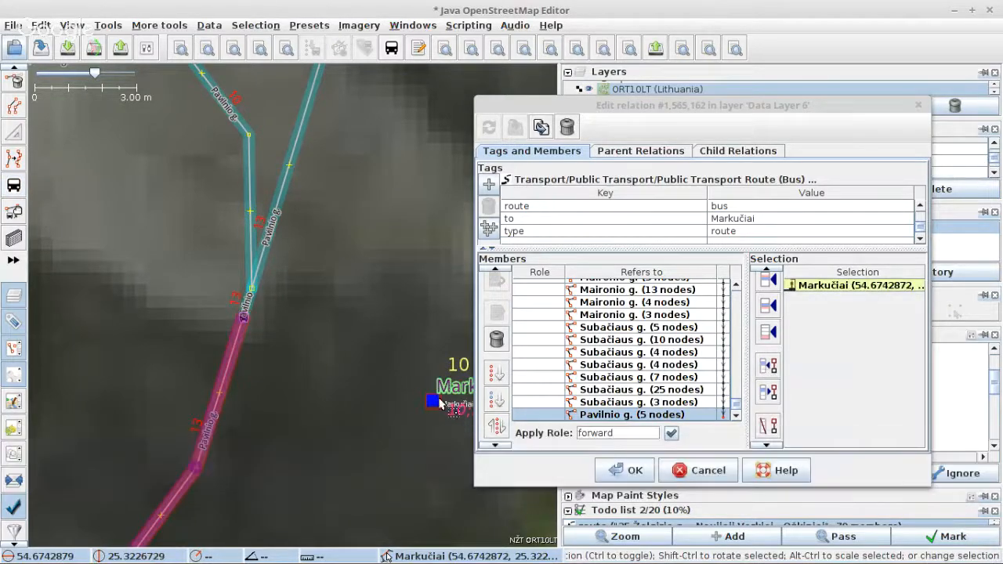
{"action": "left_click", "coordinate": [250, 303]}
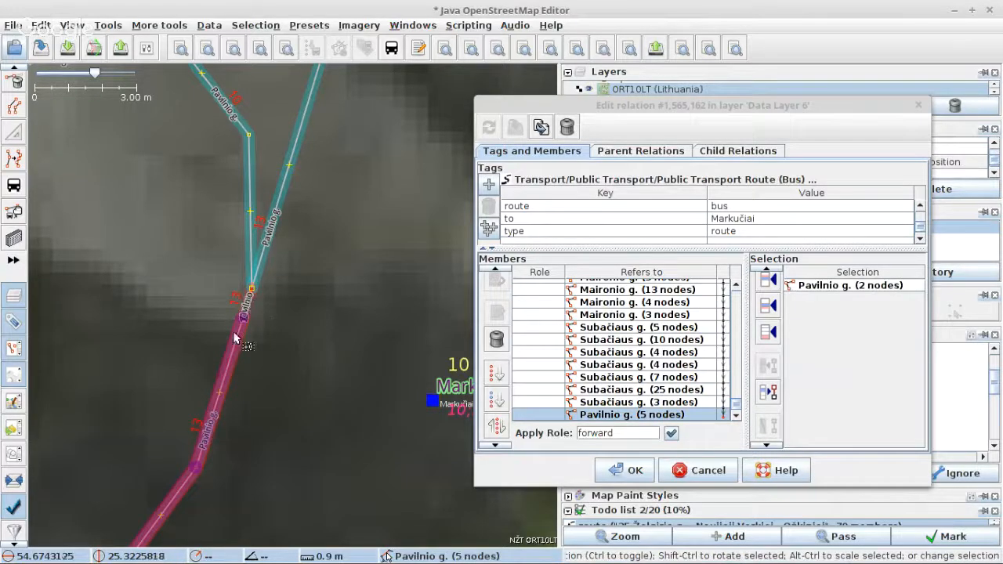
{"action": "left_click", "coordinate": [244, 312], "text": "shift"}
{"action": "left_click", "coordinate": [253, 271]}
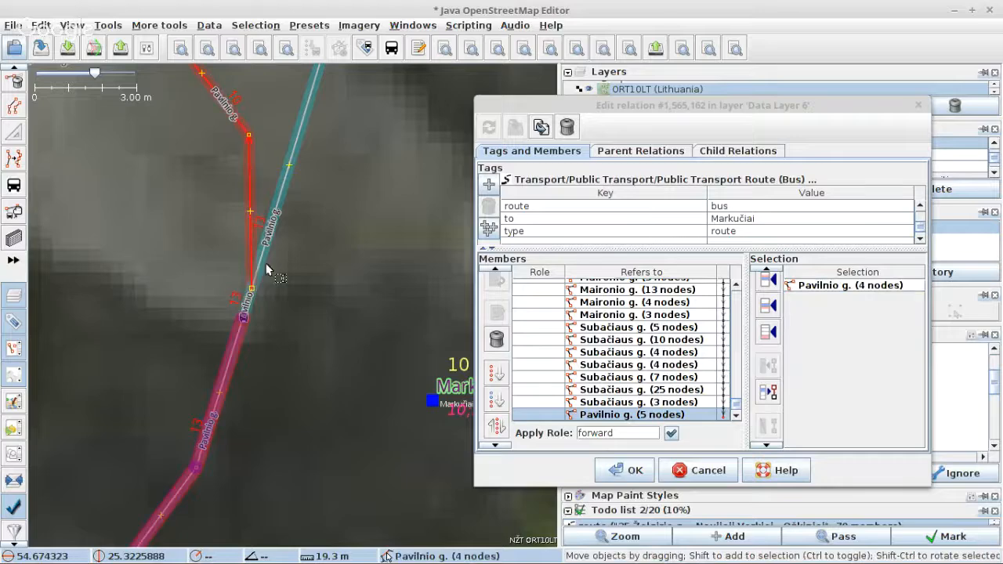
{"action": "scroll", "coordinate": [276, 302], "scroll_direction": "down", "scroll_amount": 2}
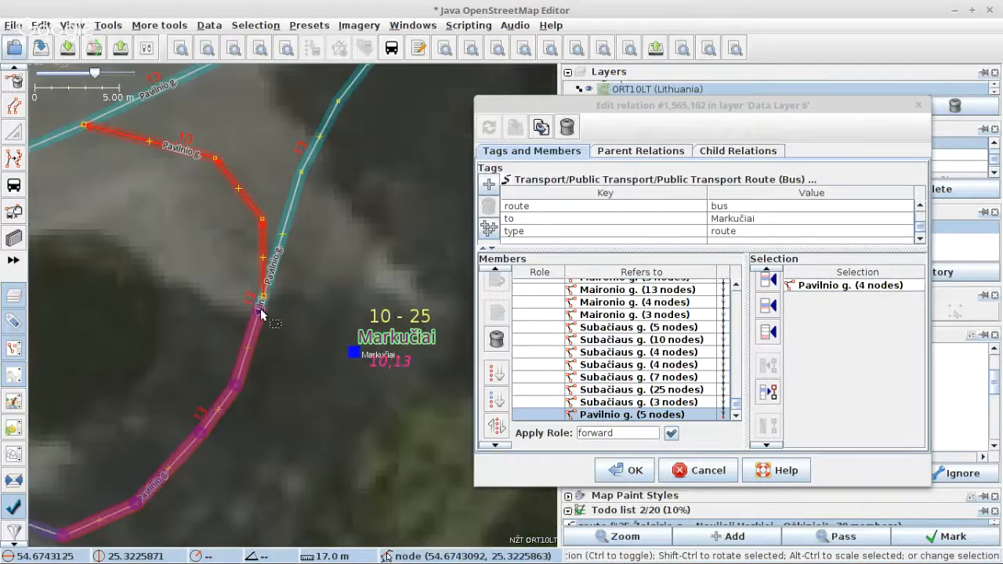
{"action": "scroll", "coordinate": [261, 308], "scroll_direction": "up", "scroll_amount": 4}
{"action": "scroll", "coordinate": [237, 329], "scroll_direction": "down", "scroll_amount": 5}
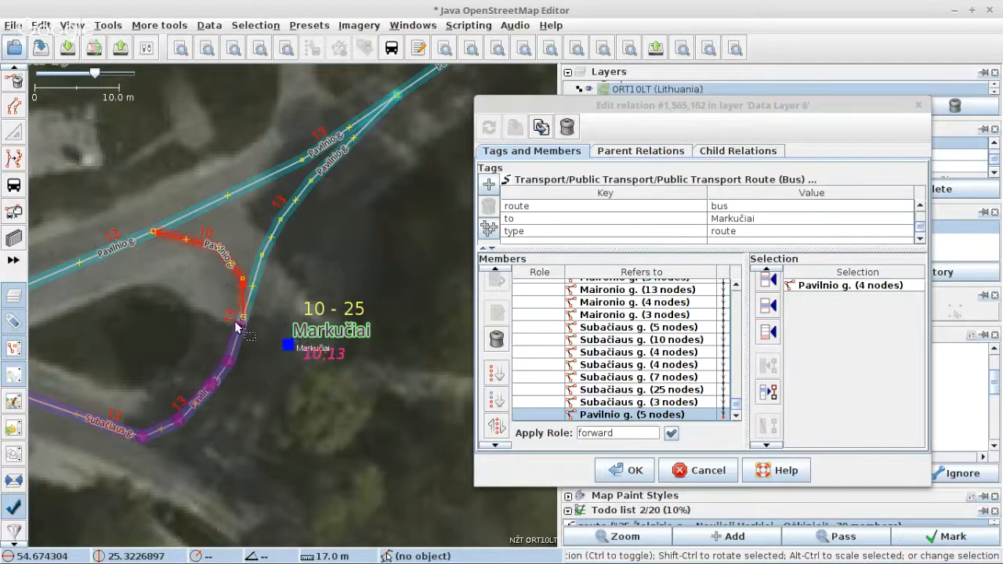
{"action": "scroll", "coordinate": [240, 329], "scroll_direction": "up", "scroll_amount": 3}
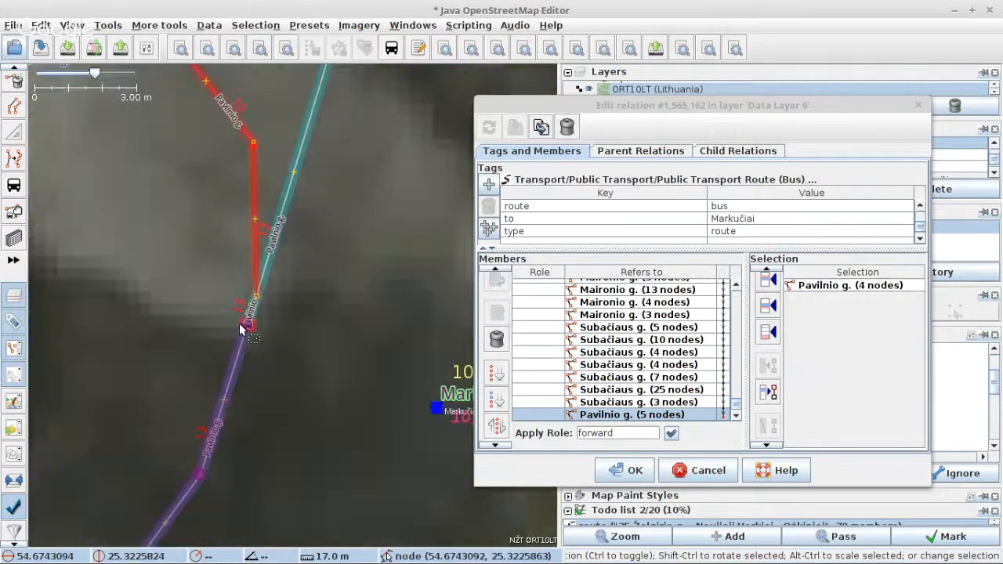
Save the route 10 relation's edits and refresh the validation results through the pre-upload check without uploading the data.
{"action": "left_click", "coordinate": [627, 470]}
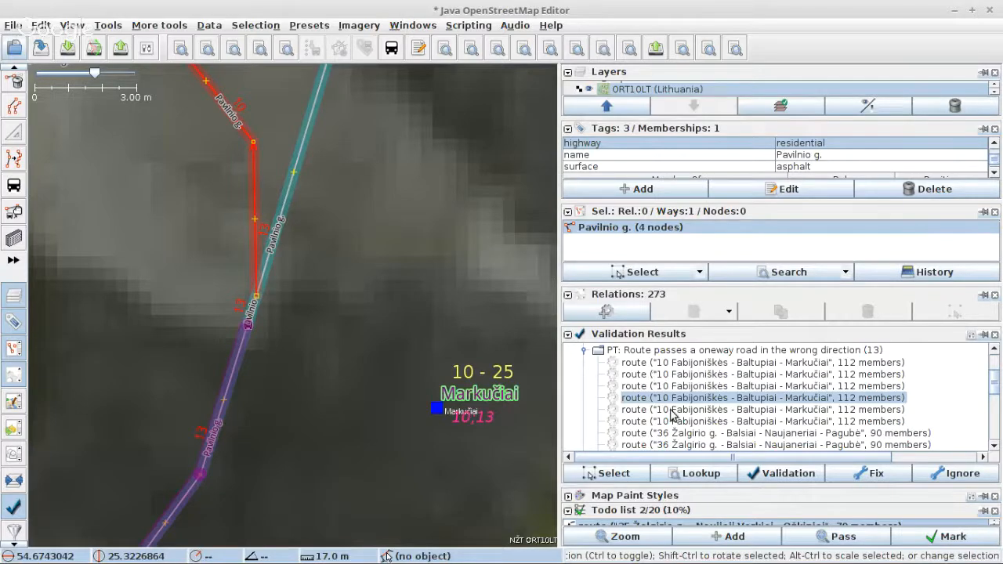
{"action": "key", "text": "ctrl+shift+u"}
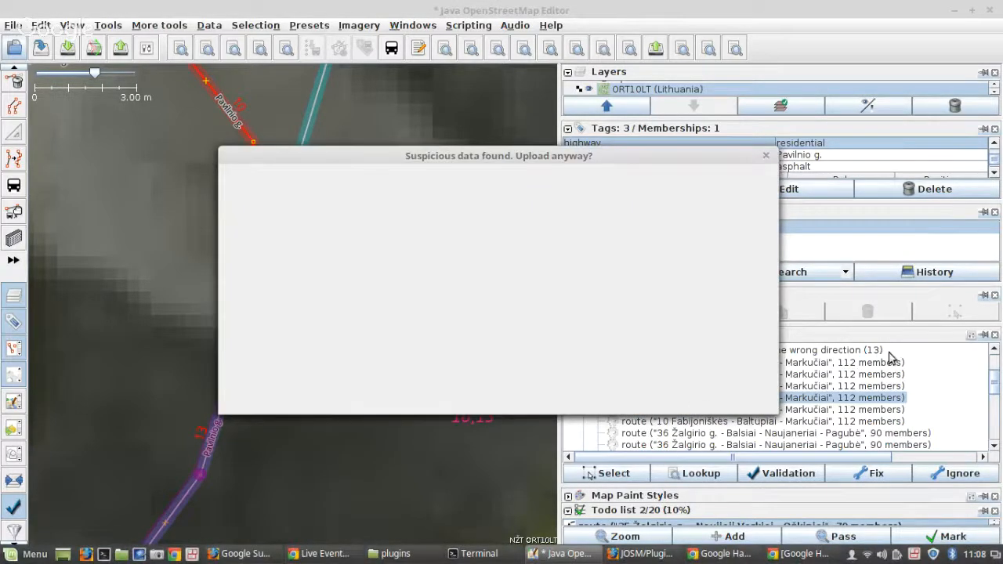
{"action": "left_click", "coordinate": [571, 396]}
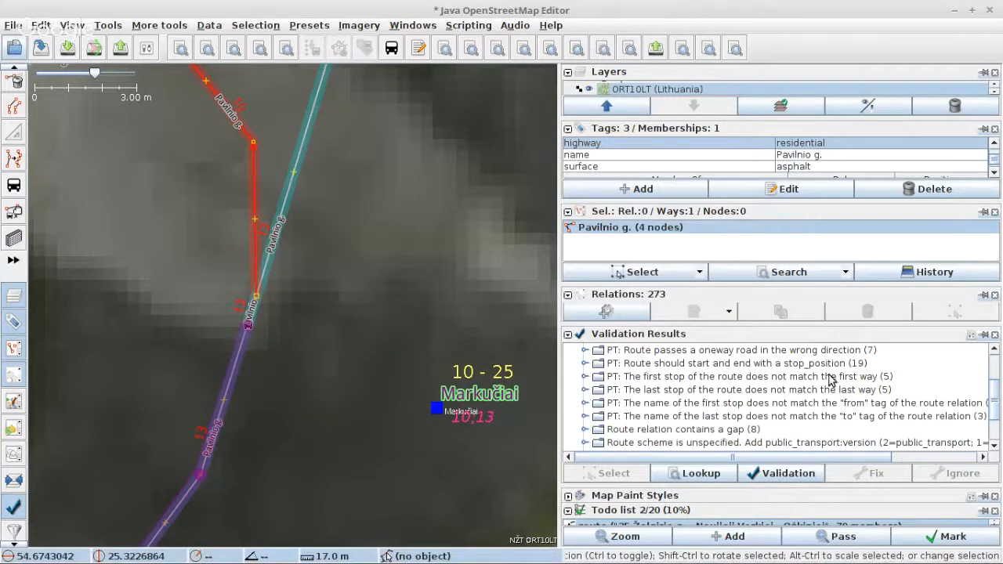
Open the first route 36 Žalgirio g. - Balsiai - Naujaneriai - Pagubė relation among the wrong-direction oneway problems for editing.
{"action": "left_click", "coordinate": [585, 350]}
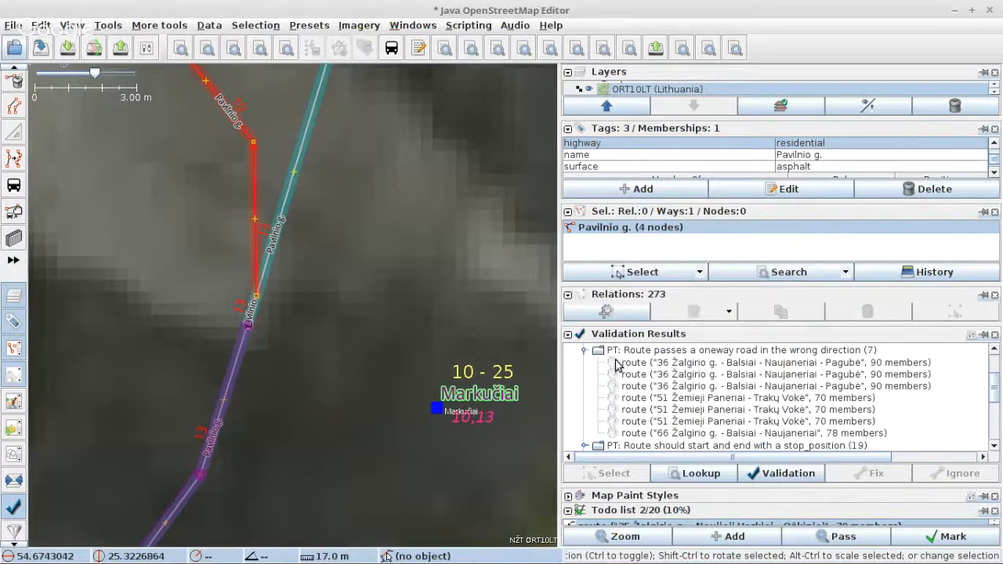
{"action": "left_click", "coordinate": [789, 364]}
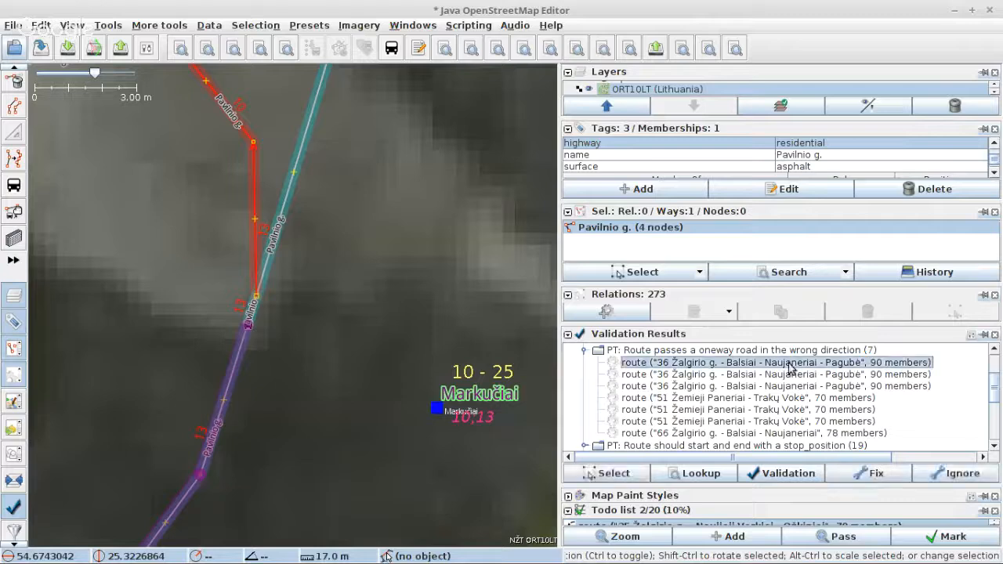
{"action": "right_click", "coordinate": [837, 371]}
{"action": "left_click", "coordinate": [857, 392]}
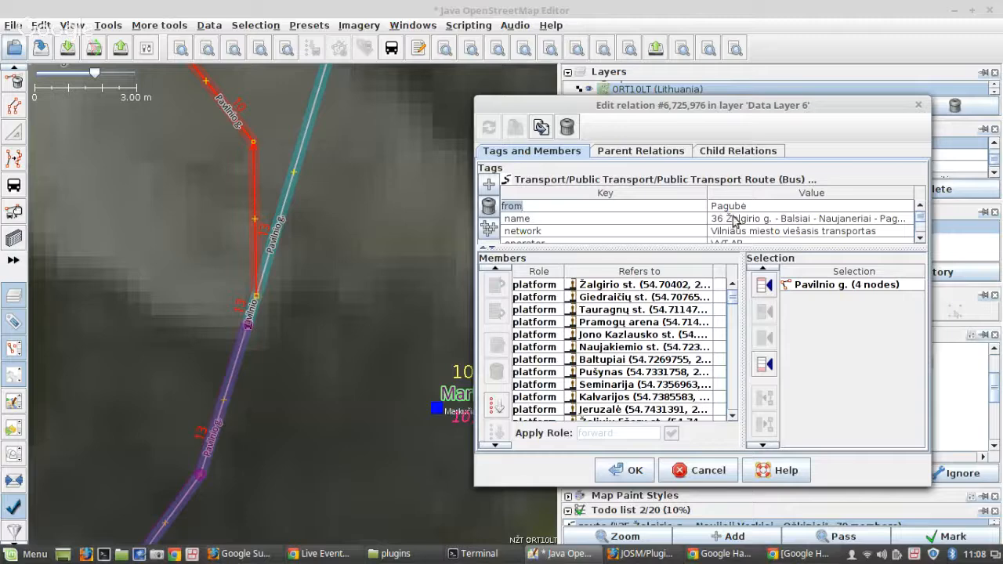
Reverse the order of the platform members in the route 36 relation, from Žalgirio st. through Ragučio st.
{"action": "left_click", "coordinate": [622, 286]}
{"action": "scroll", "coordinate": [623, 290], "scroll_direction": "down", "scroll_amount": 1}
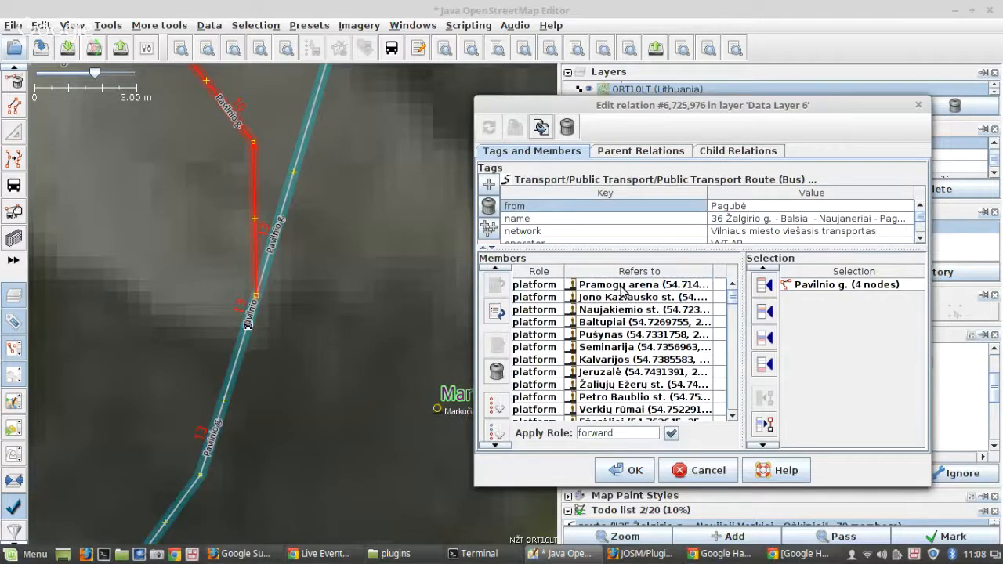
{"action": "scroll", "coordinate": [623, 290], "scroll_direction": "down", "scroll_amount": 6}
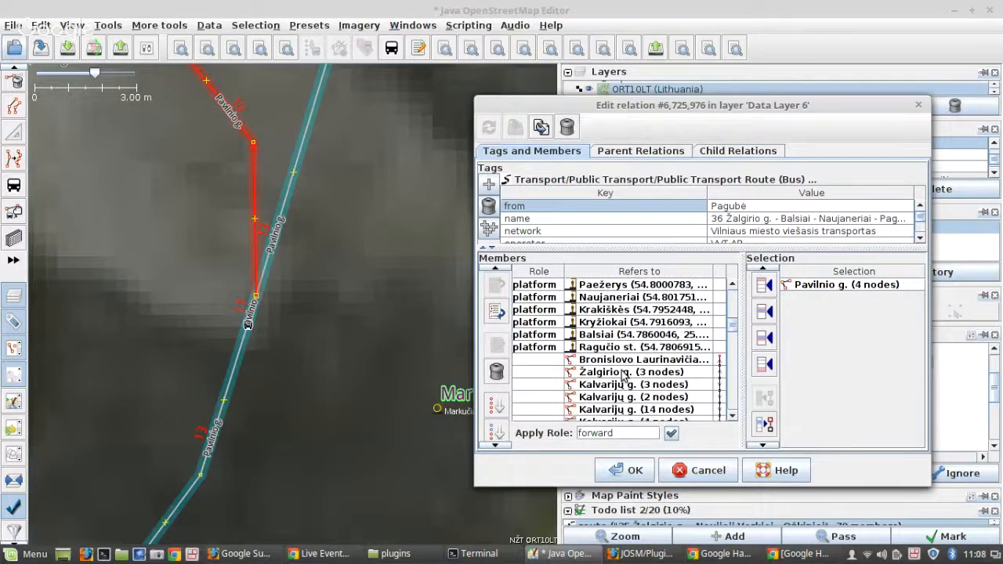
{"action": "left_click", "coordinate": [606, 353], "text": "shift"}
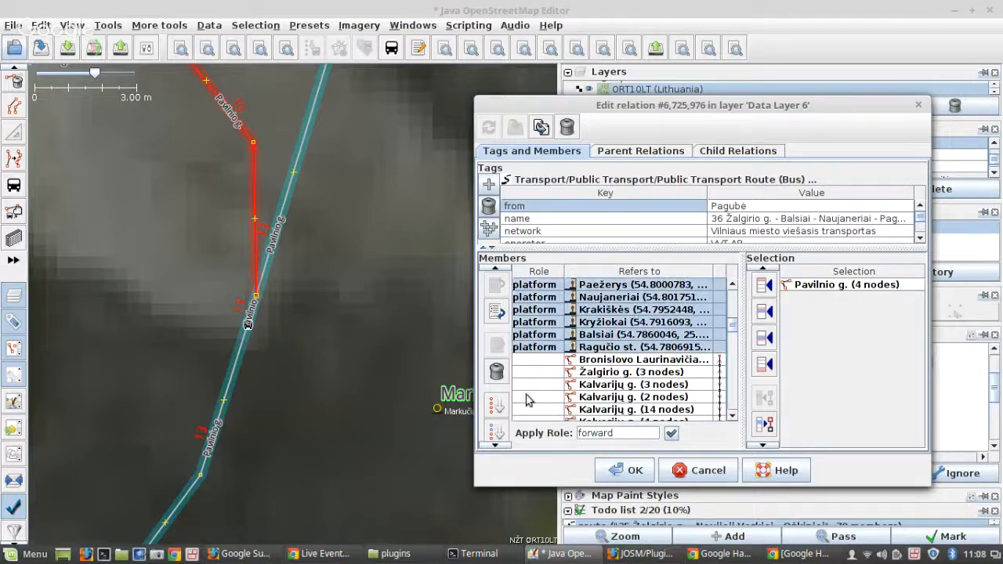
{"action": "left_click", "coordinate": [497, 433]}
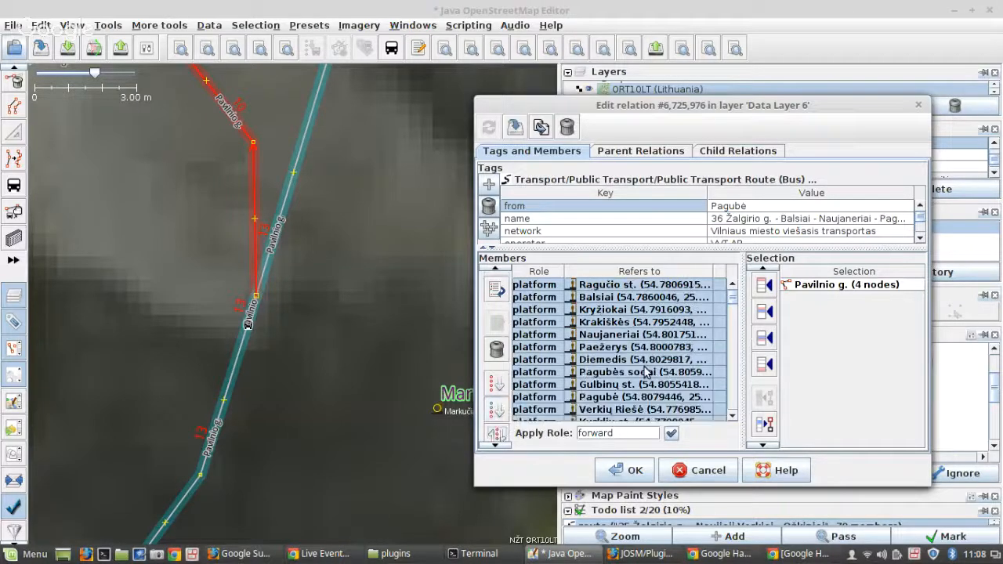
Reverse the order of the way members in the route 36 relation, from the Bronislovo Laurinavičiaus segment through the final Žaliųjų Ežerų g. segment.
{"action": "scroll", "coordinate": [634, 339], "scroll_direction": "down", "scroll_amount": 10}
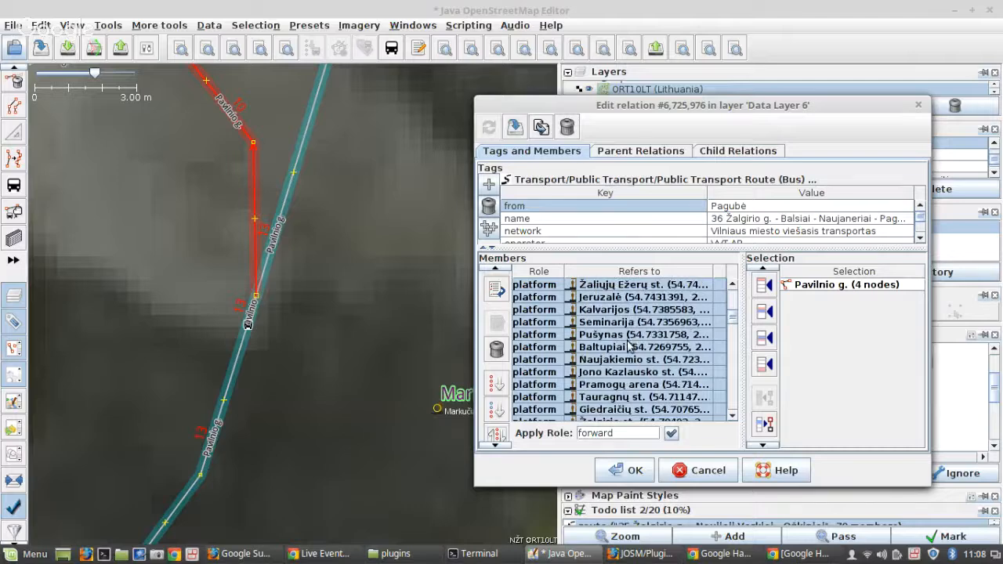
{"action": "left_click", "coordinate": [625, 327]}
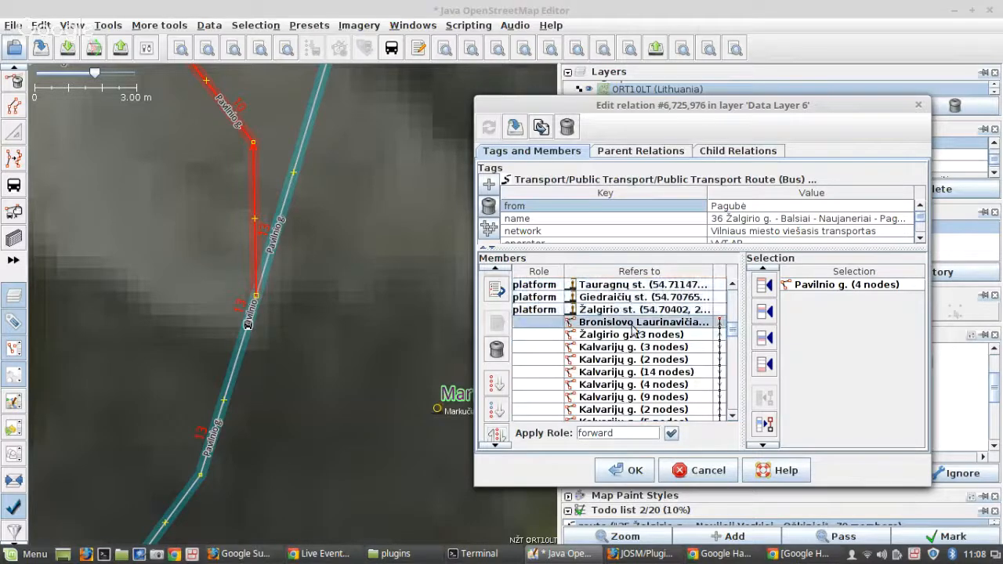
{"action": "scroll", "coordinate": [765, 222], "scroll_direction": "down", "scroll_amount": 1}
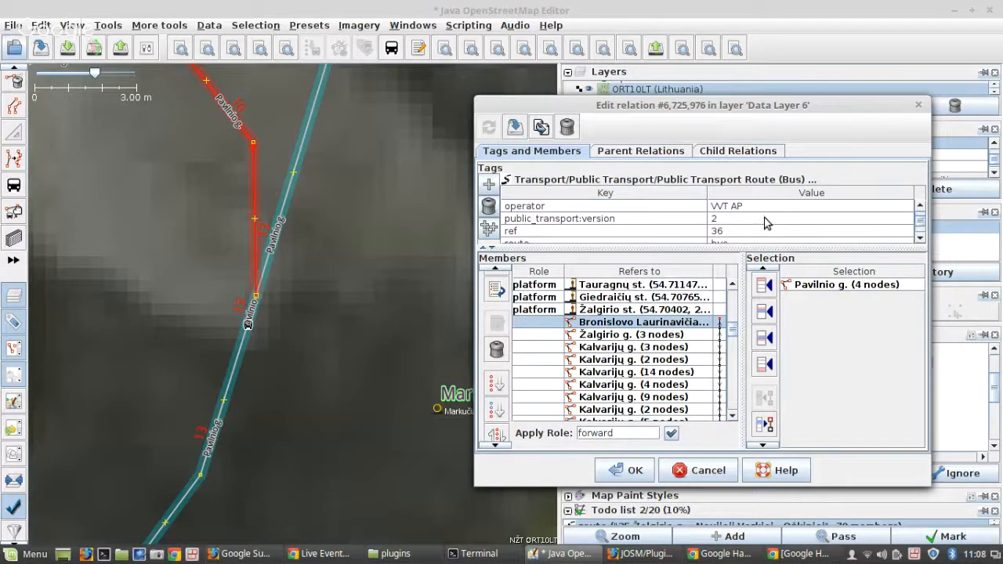
{"action": "scroll", "coordinate": [766, 222], "scroll_direction": "down", "scroll_amount": 1}
{"action": "scroll", "coordinate": [659, 349], "scroll_direction": "down", "scroll_amount": 7}
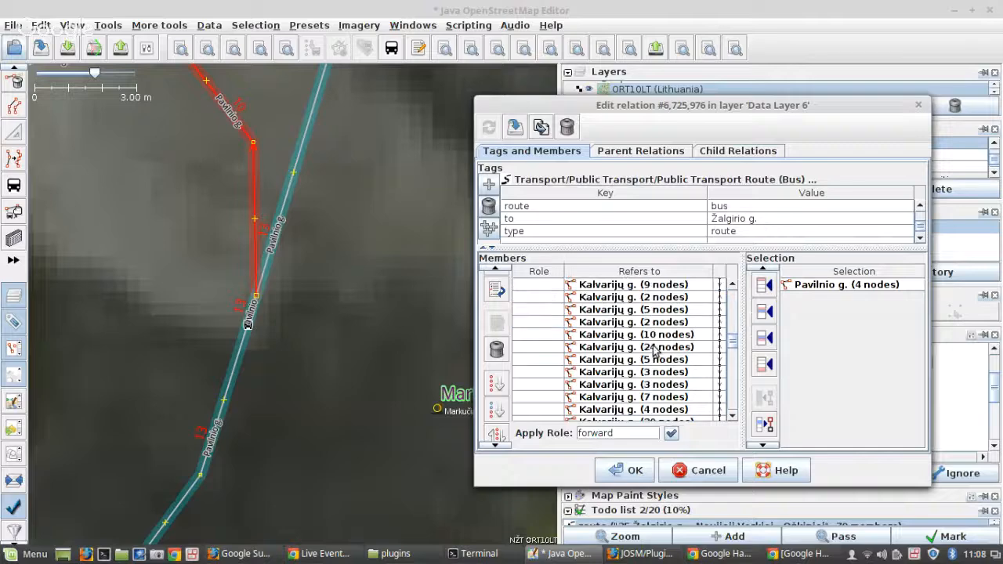
{"action": "scroll", "coordinate": [658, 384], "scroll_direction": "down", "scroll_amount": 3}
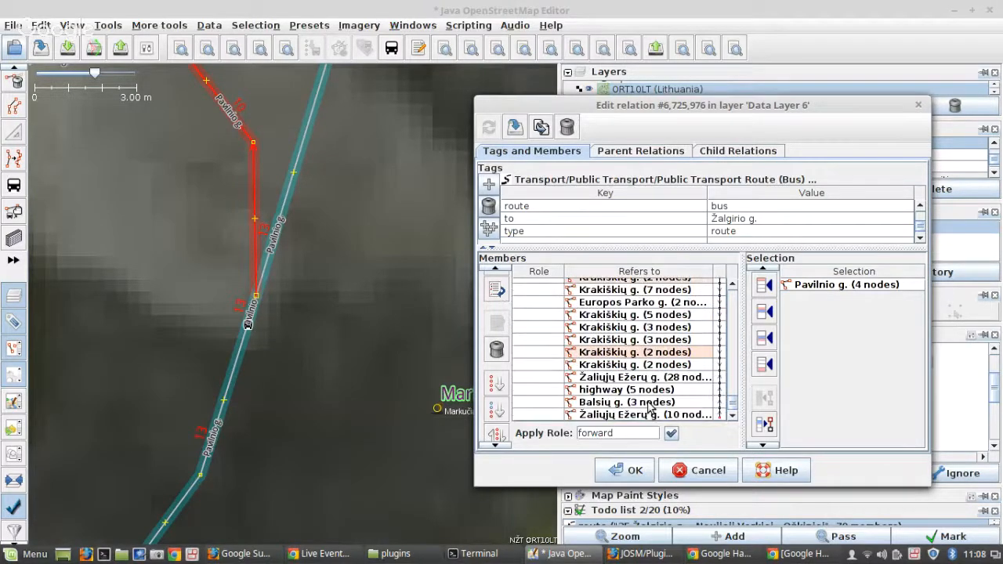
{"action": "key", "text": "ctrl+a"}
{"action": "left_click", "coordinate": [496, 435]}
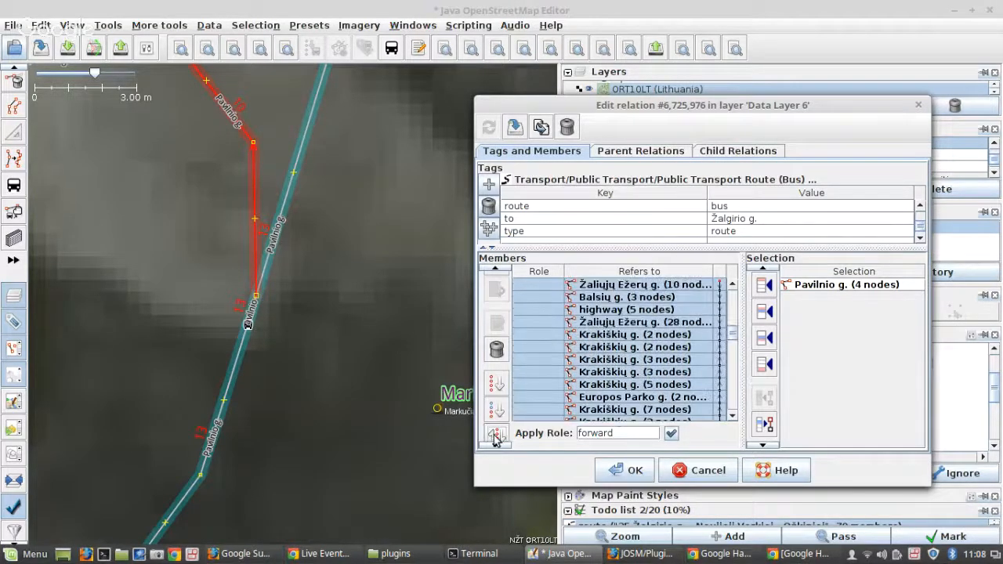
Reverse the five Krakiškių g. and Europos Parko g. members of the Naujaneriai loop and remove the two-node Krakiškių g. member following them.
{"action": "left_click", "coordinate": [615, 365]}
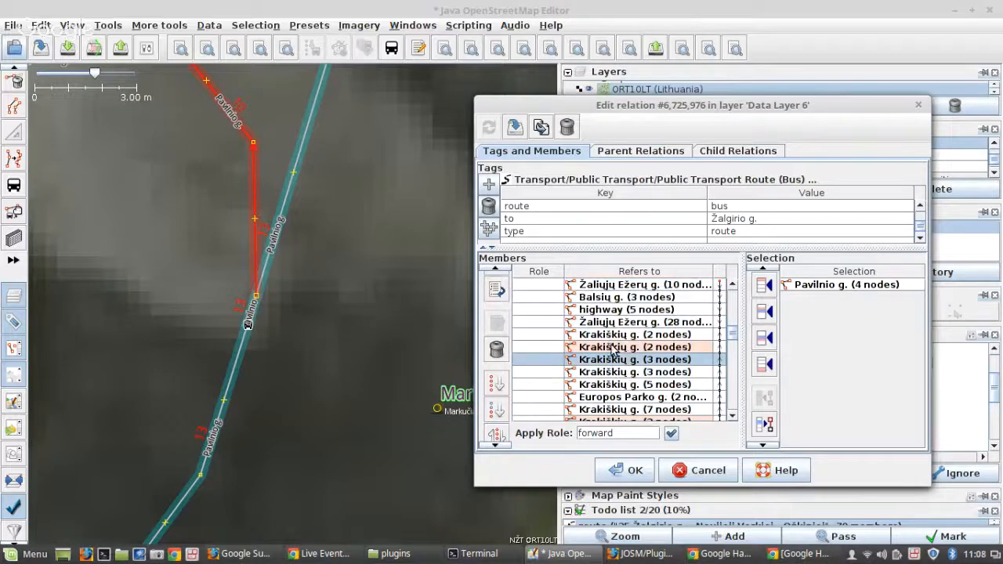
{"action": "scroll", "coordinate": [613, 352], "scroll_direction": "down", "scroll_amount": 1}
{"action": "left_click", "coordinate": [616, 313]}
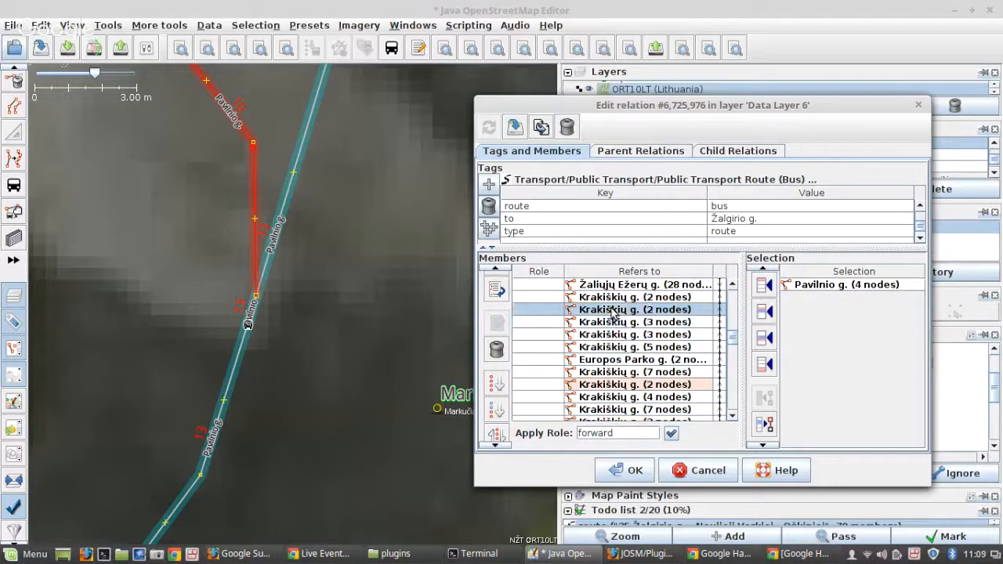
{"action": "right_click", "coordinate": [621, 315]}
{"action": "left_click", "coordinate": [623, 316]}
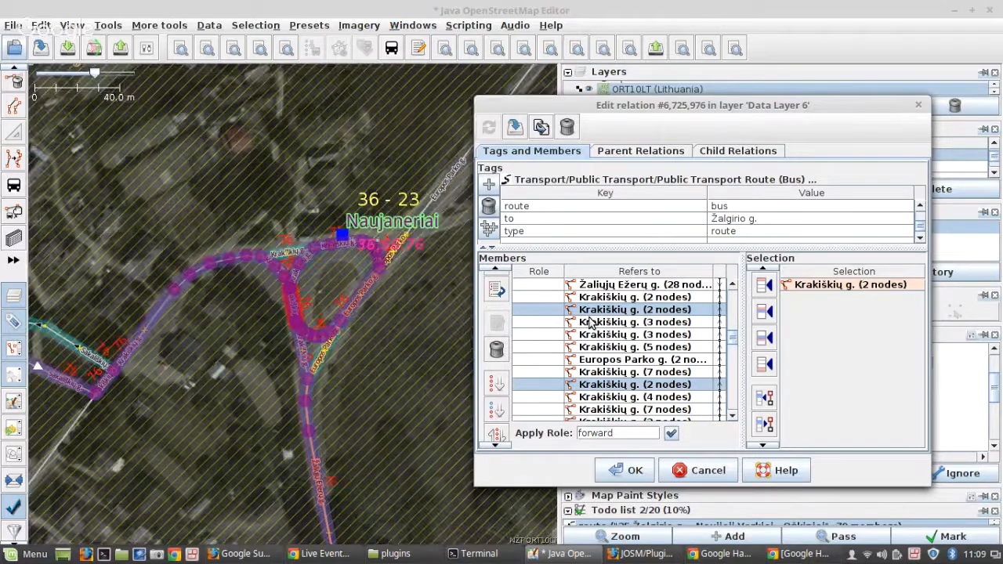
{"action": "right_click", "coordinate": [592, 324]}
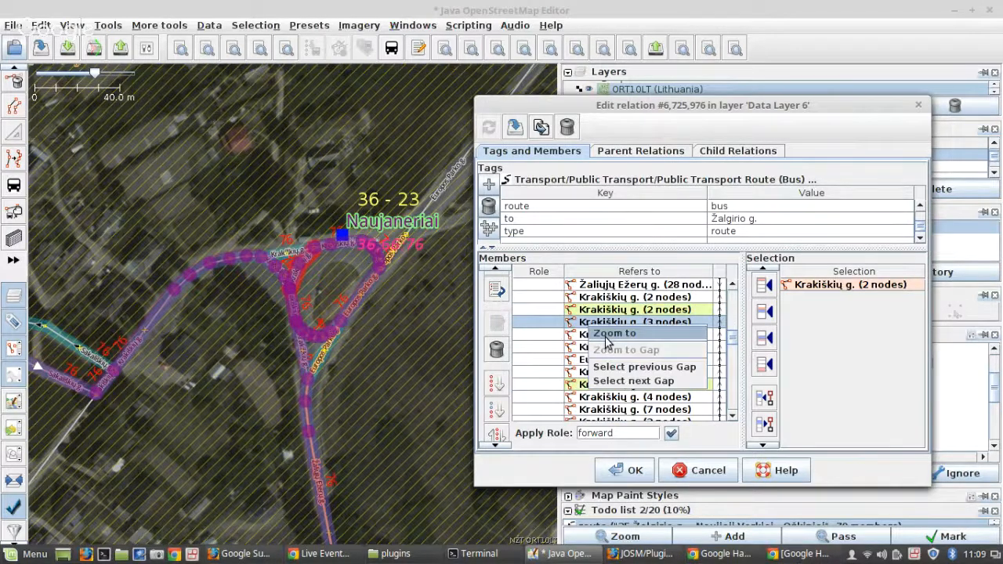
{"action": "left_click", "coordinate": [608, 334]}
{"action": "left_click", "coordinate": [608, 371], "text": "shift"}
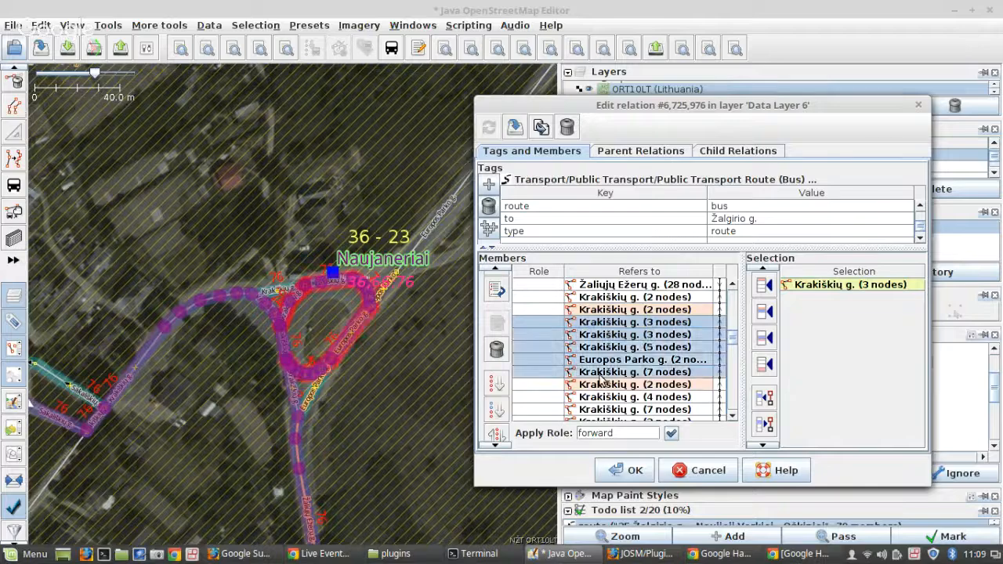
{"action": "left_click", "coordinate": [497, 432]}
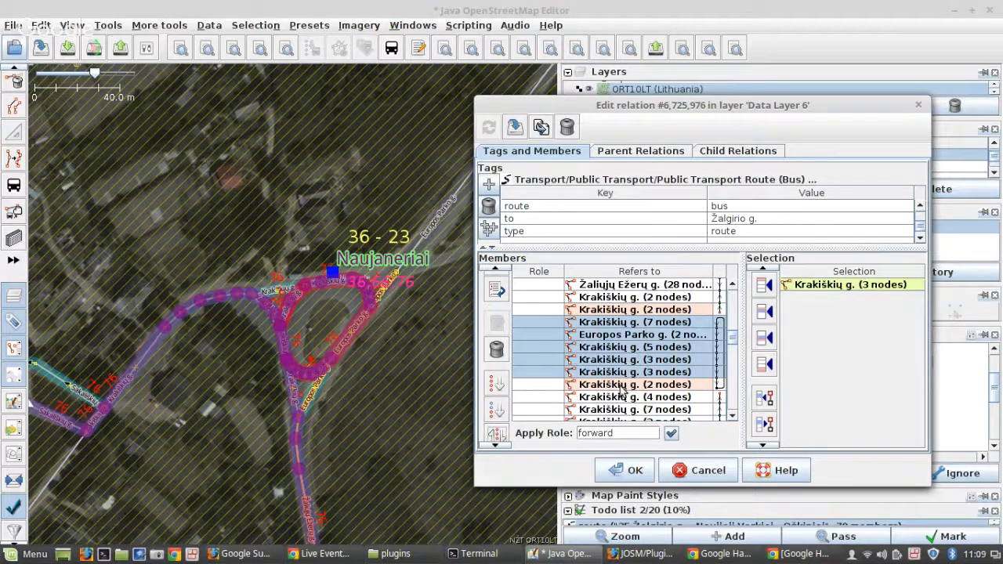
{"action": "left_click", "coordinate": [620, 387]}
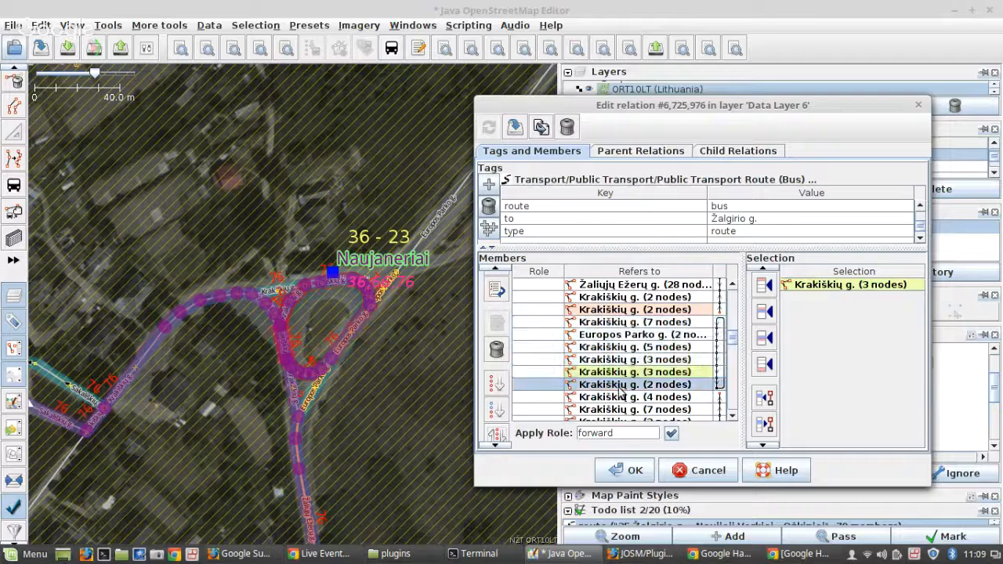
{"action": "left_click", "coordinate": [498, 351]}
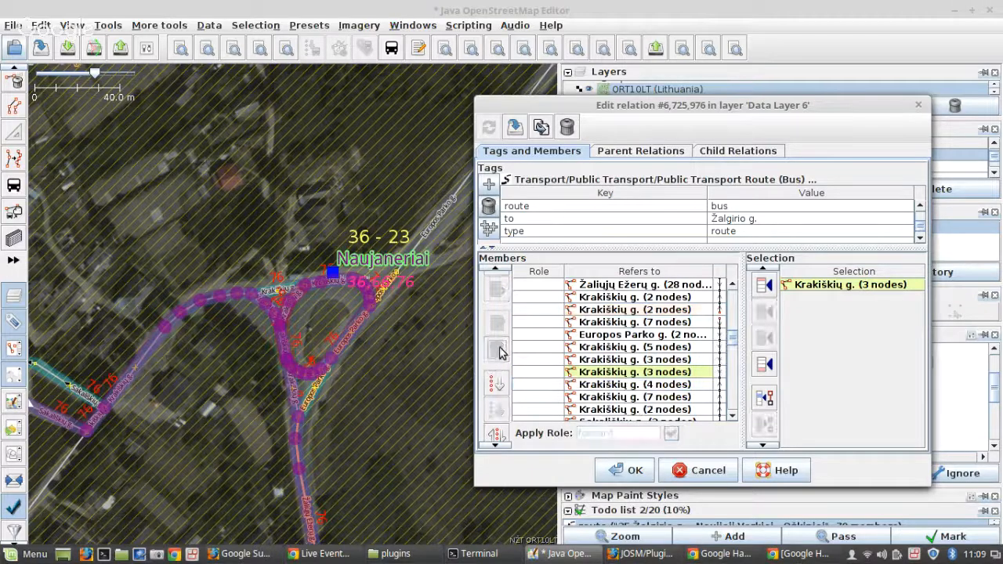
Examine the Krakiškių g. segments at the Naujaneriai junction on the map against their order in the member list.
{"action": "left_click", "coordinate": [278, 315]}
{"action": "scroll", "coordinate": [290, 315], "scroll_direction": "up", "scroll_amount": 4}
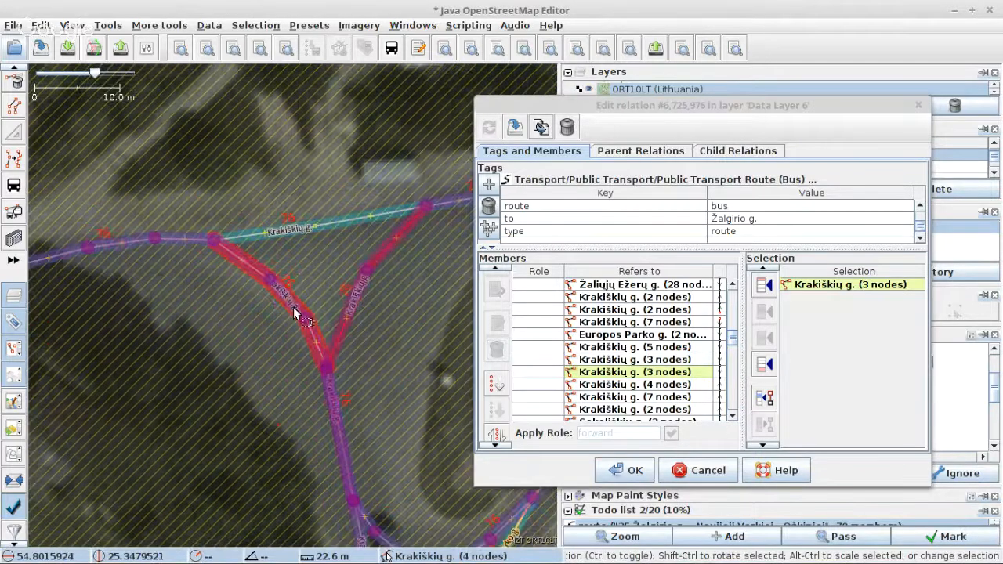
{"action": "left_click", "coordinate": [296, 314]}
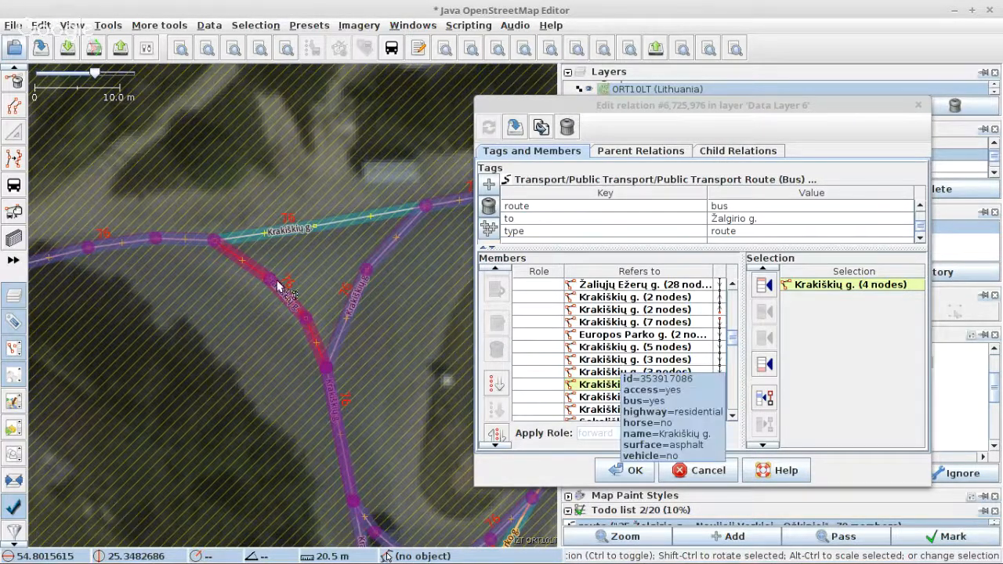
{"action": "scroll", "coordinate": [200, 249], "scroll_direction": "down", "scroll_amount": 2}
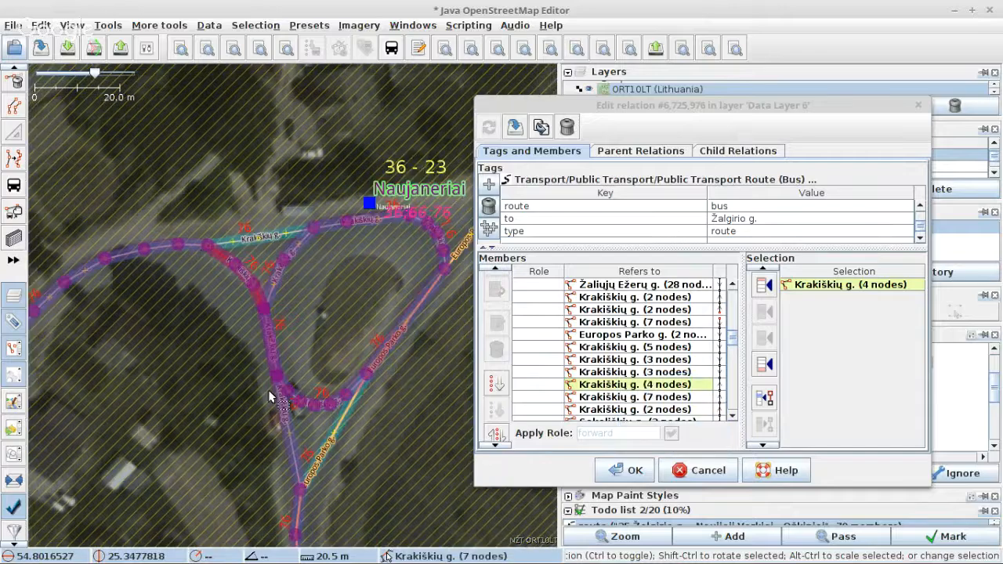
{"action": "scroll", "coordinate": [284, 413], "scroll_direction": "up", "scroll_amount": 2}
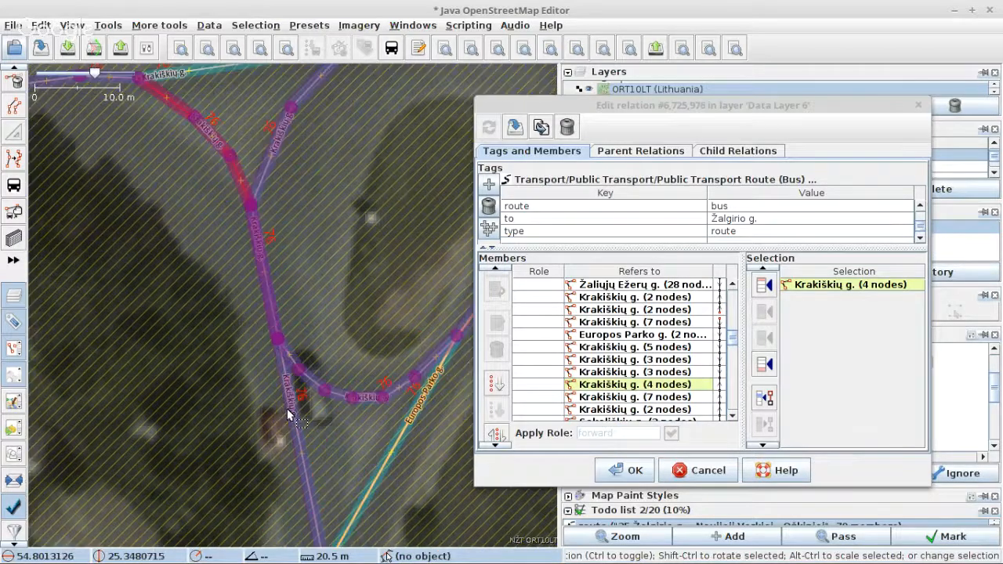
{"action": "left_click", "coordinate": [290, 411]}
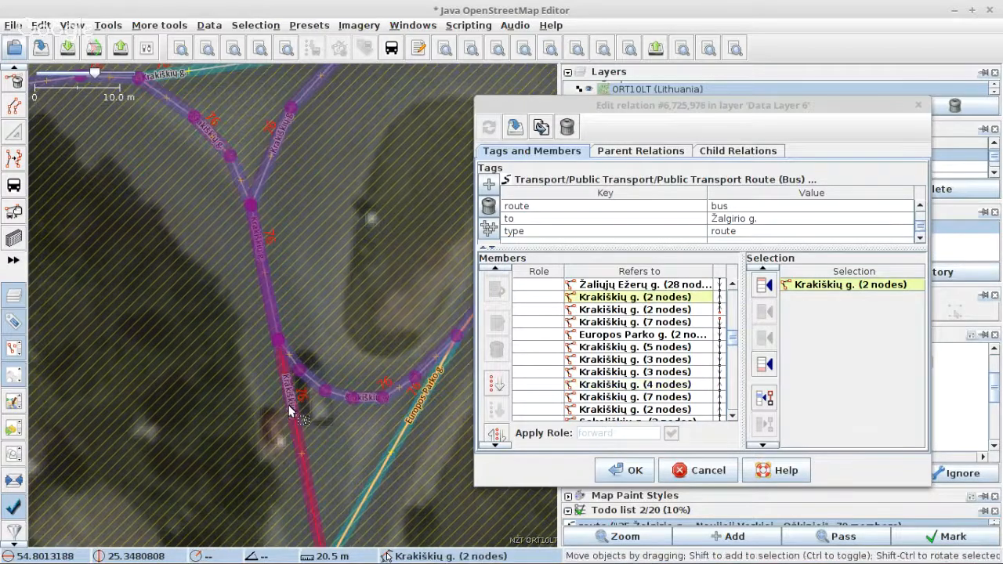
{"action": "left_click", "coordinate": [626, 314]}
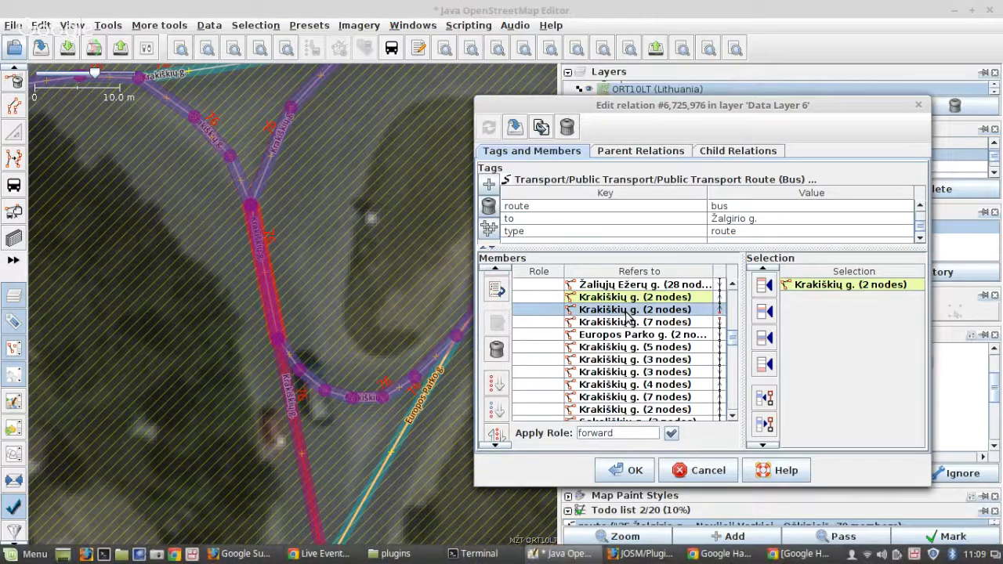
{"action": "left_click", "coordinate": [271, 159]}
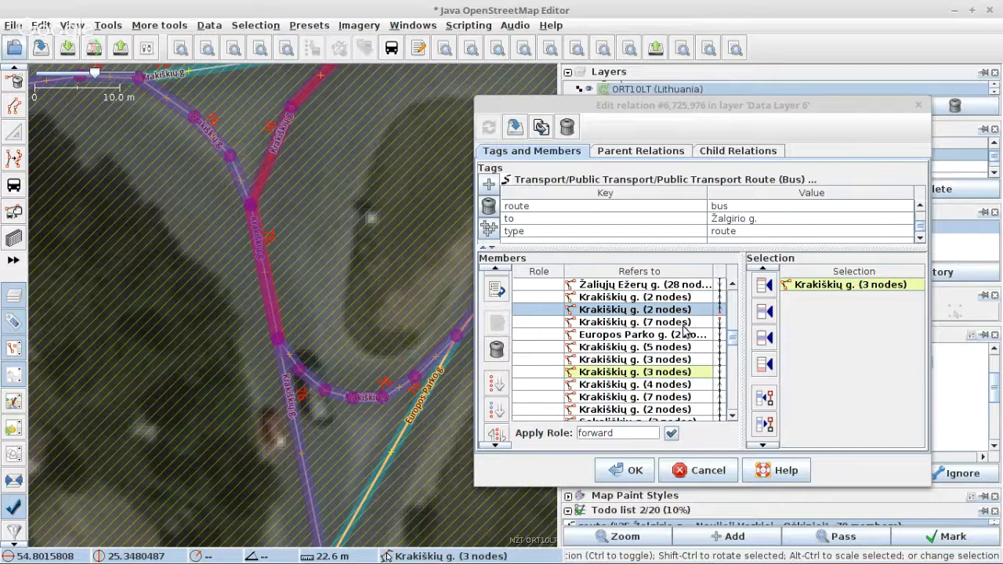
Reverse the five Naujaneriai loop members again and add the two-node Krakiškių g. way back after the seven-node segment.
{"action": "left_click_drag", "start_coordinate": [683, 324], "coordinate": [674, 373]}
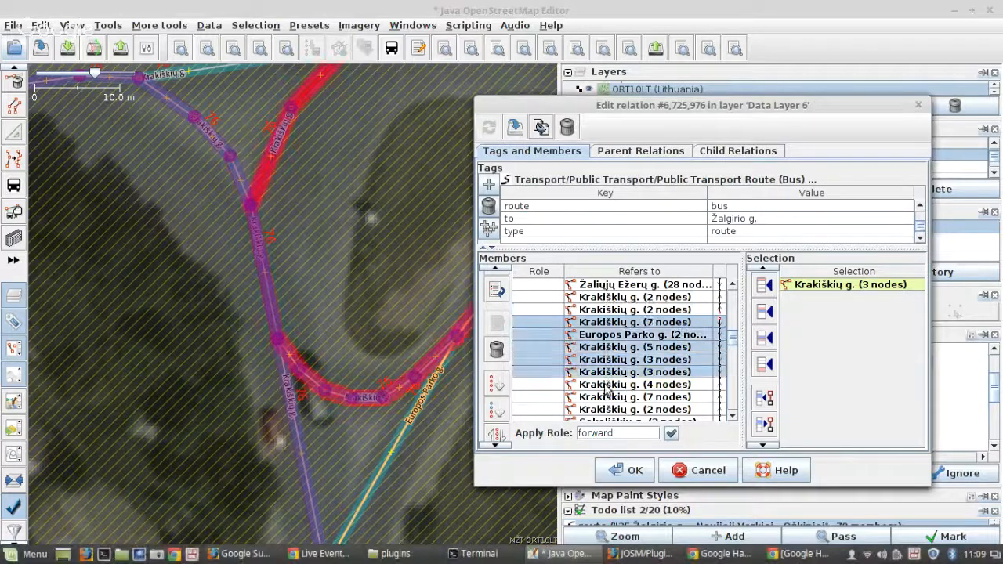
{"action": "left_click", "coordinate": [497, 434]}
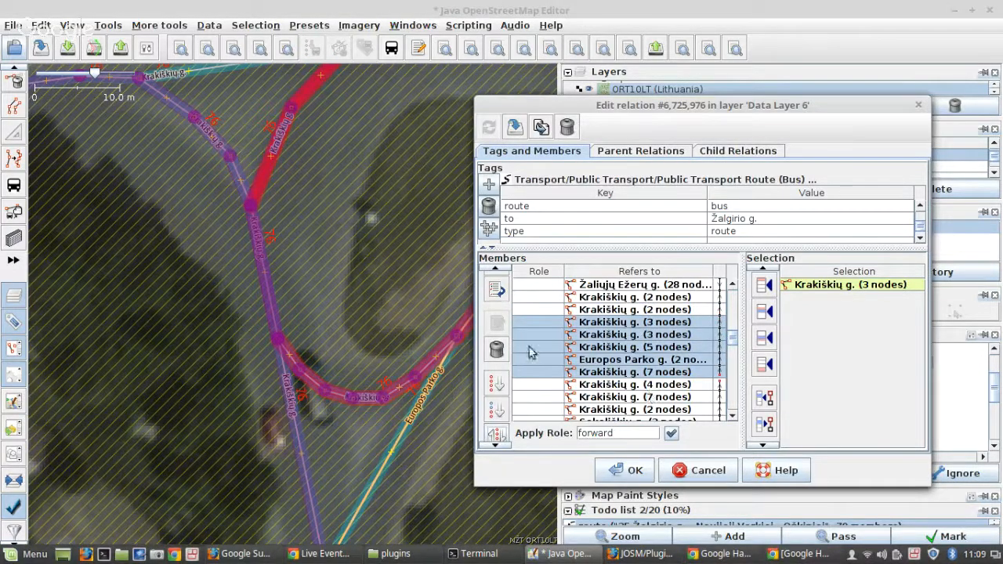
{"action": "left_click", "coordinate": [279, 328]}
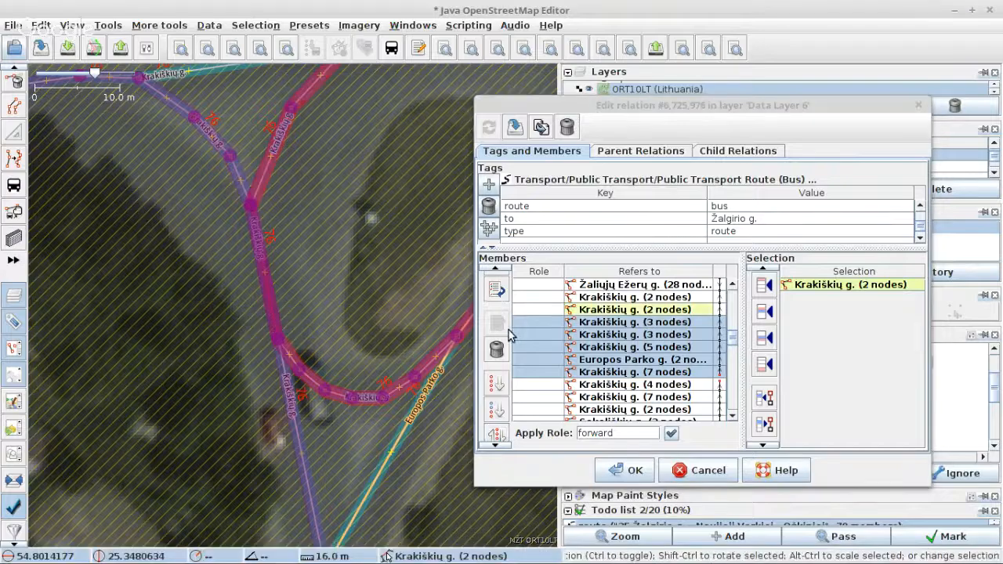
{"action": "left_click", "coordinate": [764, 338]}
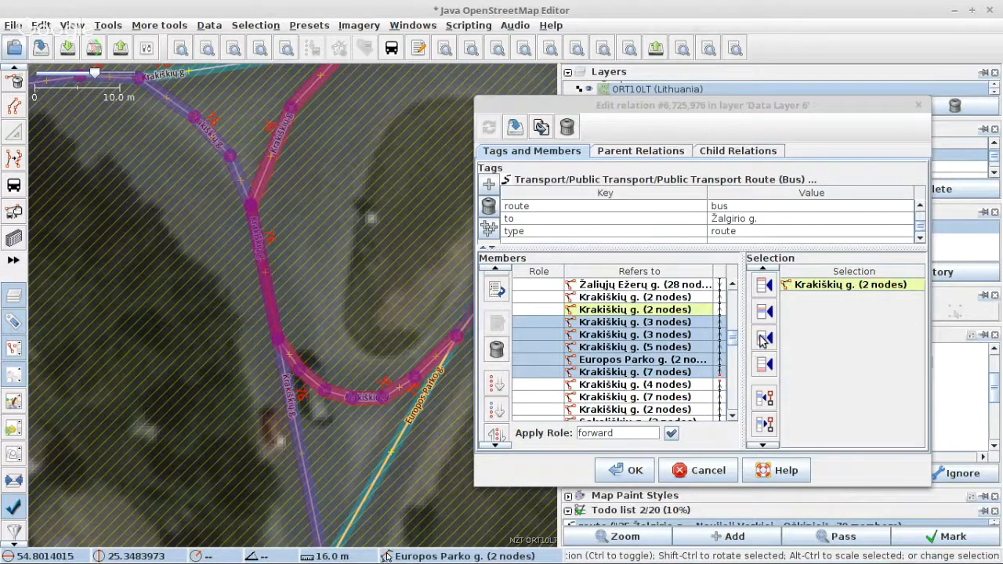
Examine the small Žaliųjų Ežerų g. loop at the six-node highway member and its position between the neighbouring route 36 stops.
{"action": "scroll", "coordinate": [679, 364], "scroll_direction": "down", "scroll_amount": 4}
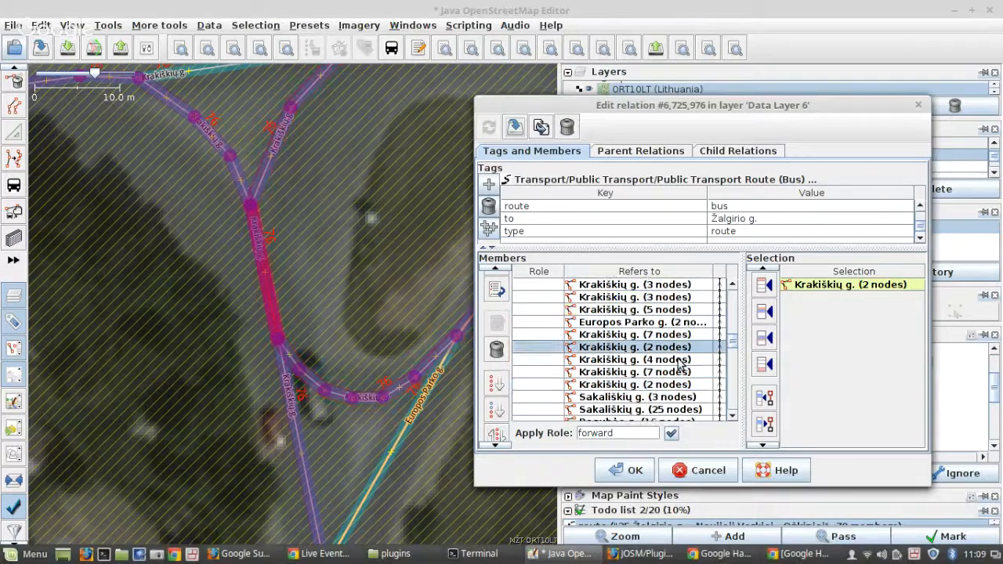
{"action": "left_click", "coordinate": [685, 337]}
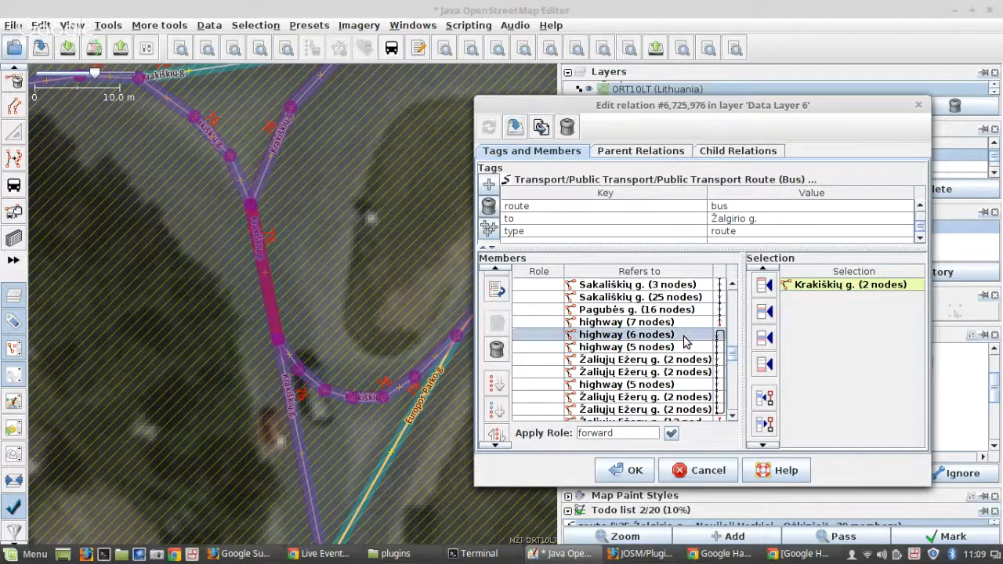
{"action": "right_click", "coordinate": [684, 335]}
{"action": "left_click", "coordinate": [694, 346]}
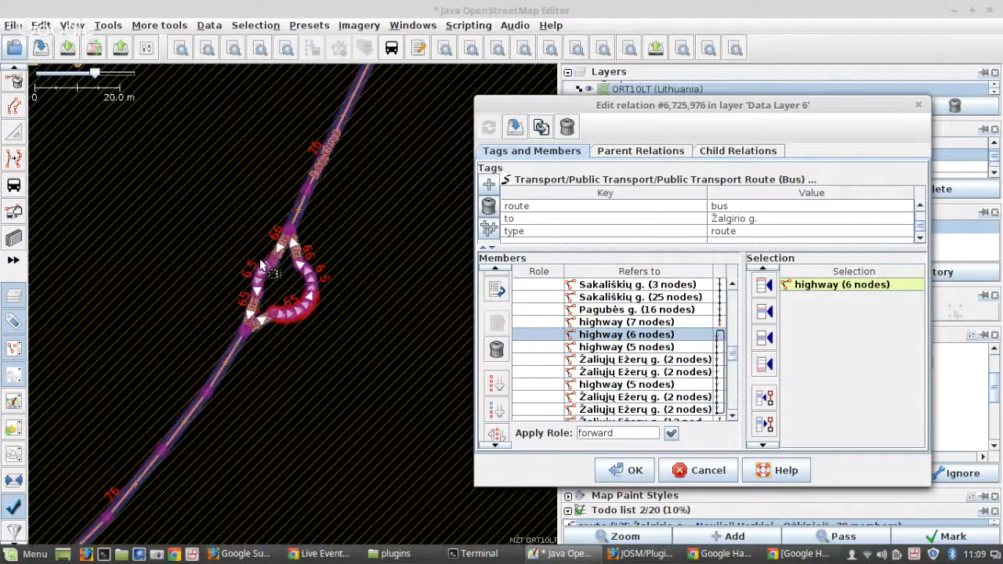
{"action": "scroll", "coordinate": [261, 265], "scroll_direction": "up", "scroll_amount": 2}
{"action": "scroll", "coordinate": [251, 276], "scroll_direction": "down", "scroll_amount": 4}
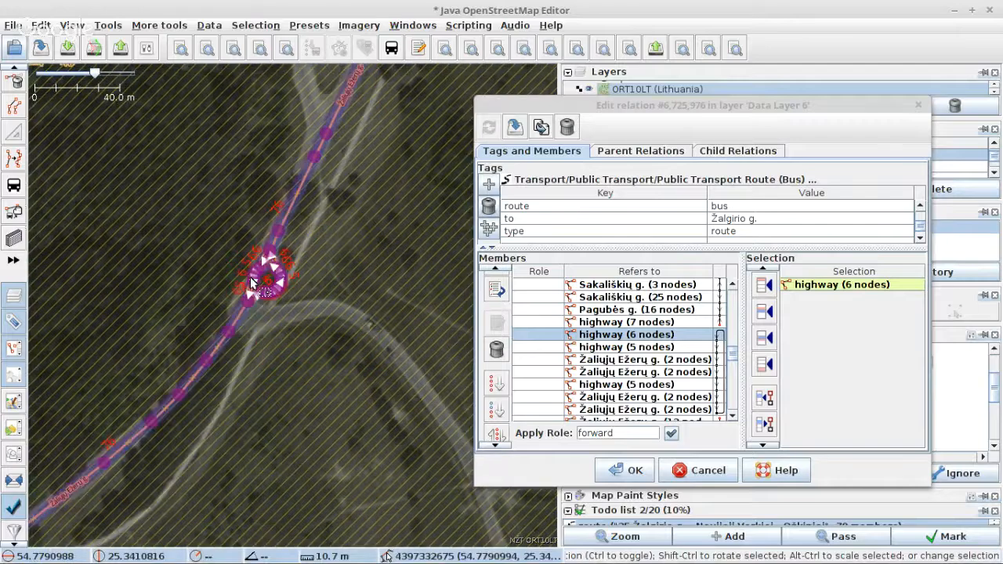
{"action": "scroll", "coordinate": [250, 276], "scroll_direction": "down", "scroll_amount": 3}
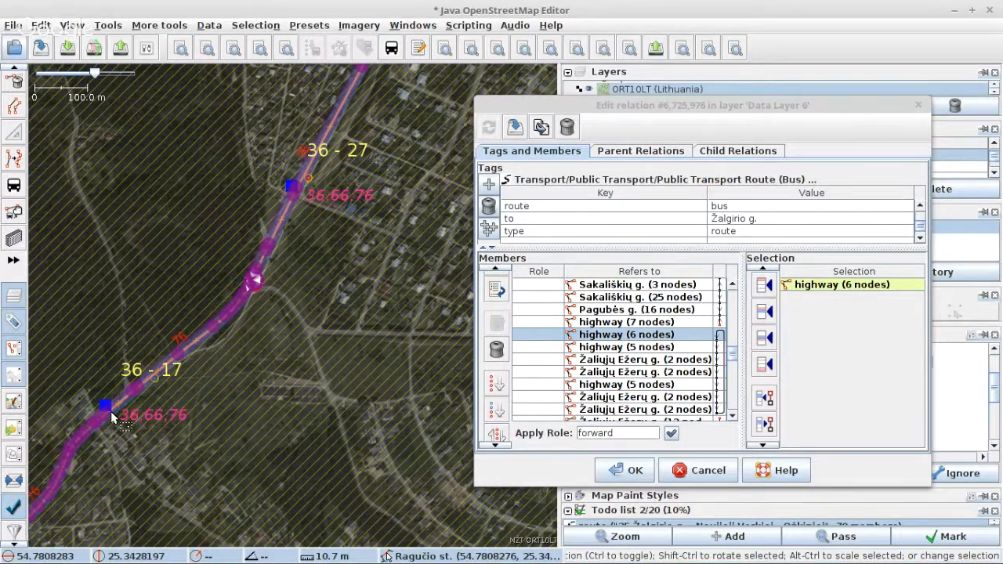
{"action": "scroll", "coordinate": [112, 419], "scroll_direction": "up", "scroll_amount": 2}
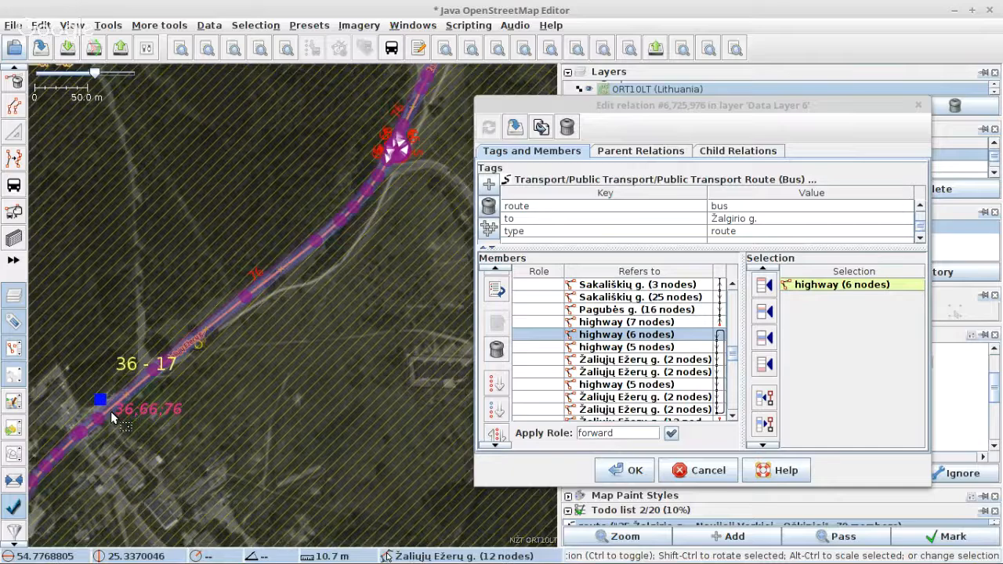
{"action": "scroll", "coordinate": [112, 419], "scroll_direction": "down", "scroll_amount": 2}
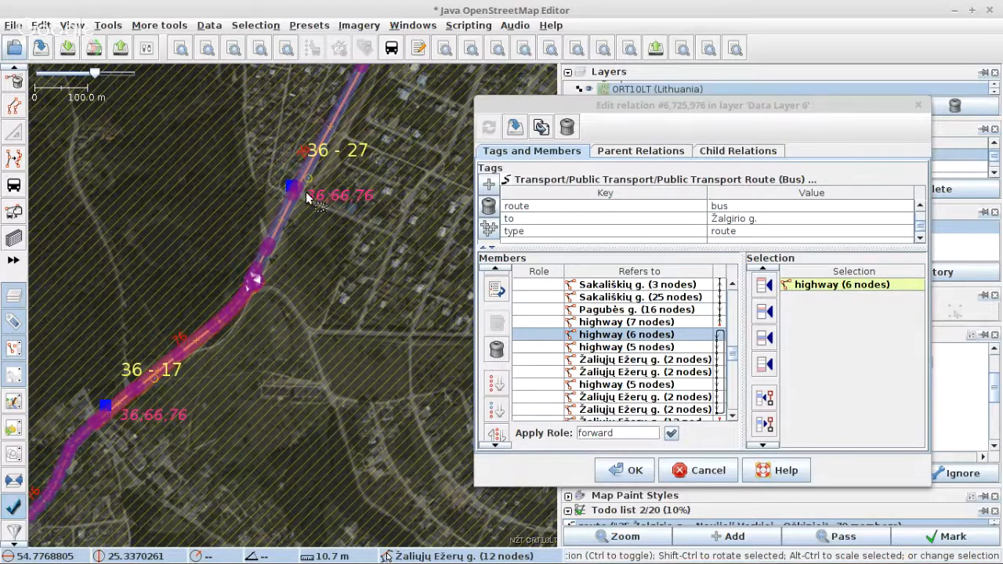
{"action": "scroll", "coordinate": [243, 289], "scroll_direction": "down", "scroll_amount": 2}
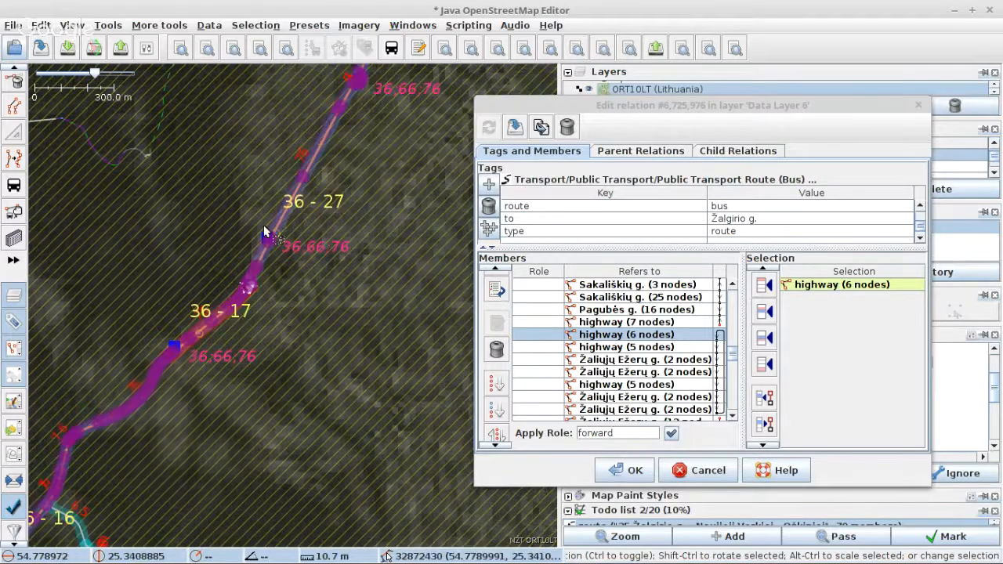
{"action": "scroll", "coordinate": [267, 234], "scroll_direction": "up", "scroll_amount": 5}
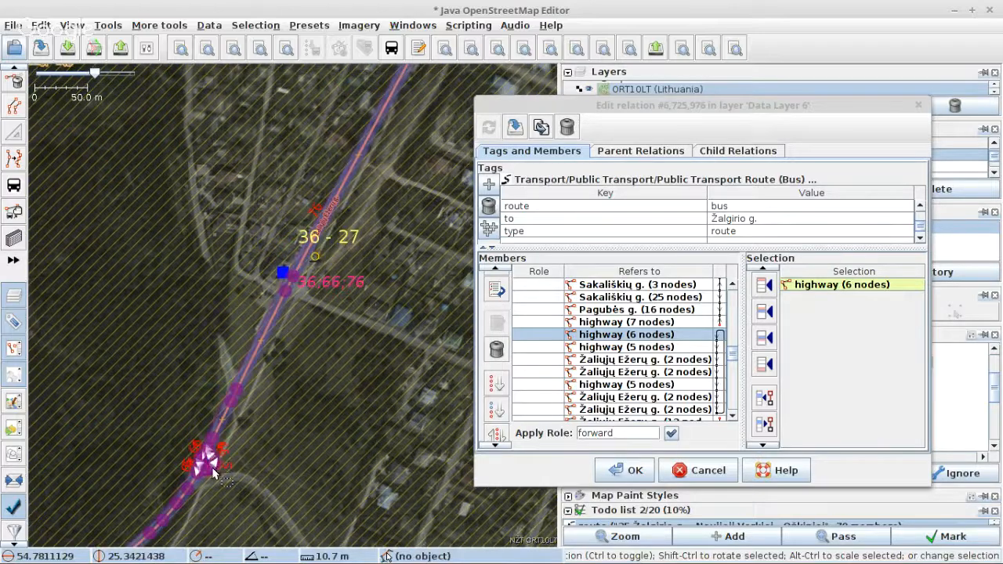
{"action": "scroll", "coordinate": [212, 468], "scroll_direction": "up", "scroll_amount": 4}
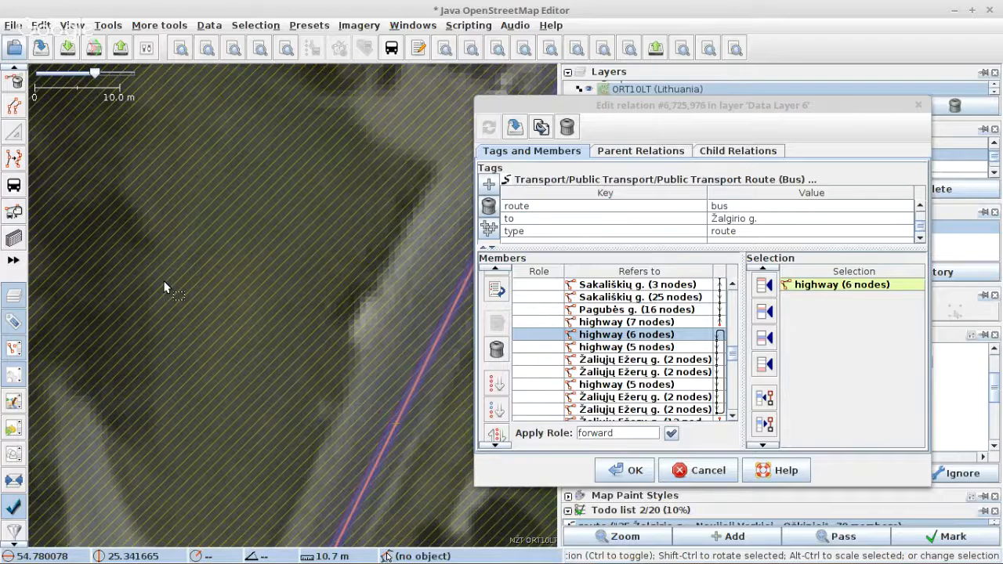
{"action": "scroll", "coordinate": [165, 288], "scroll_direction": "down", "scroll_amount": 2}
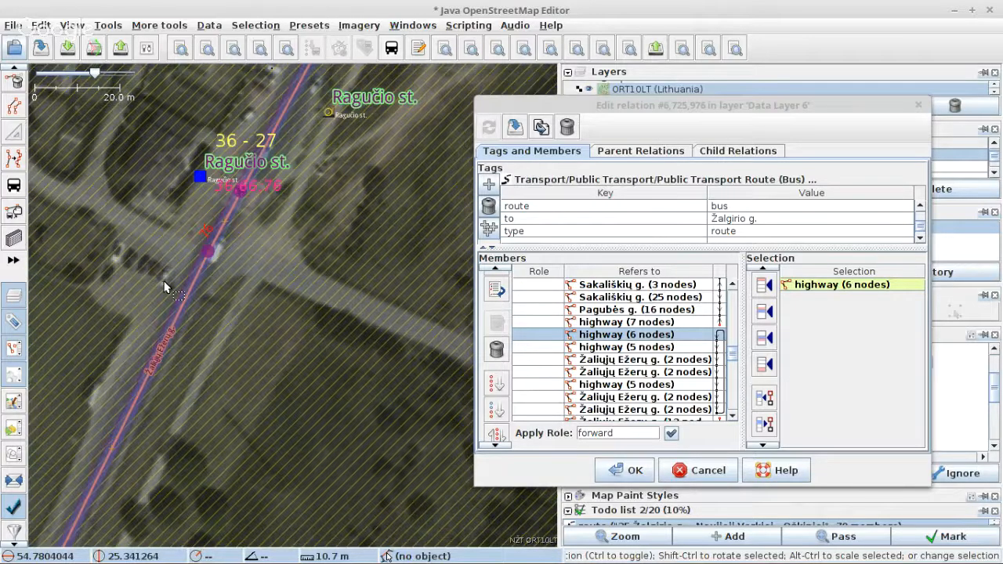
{"action": "scroll", "coordinate": [165, 287], "scroll_direction": "down", "scroll_amount": 2}
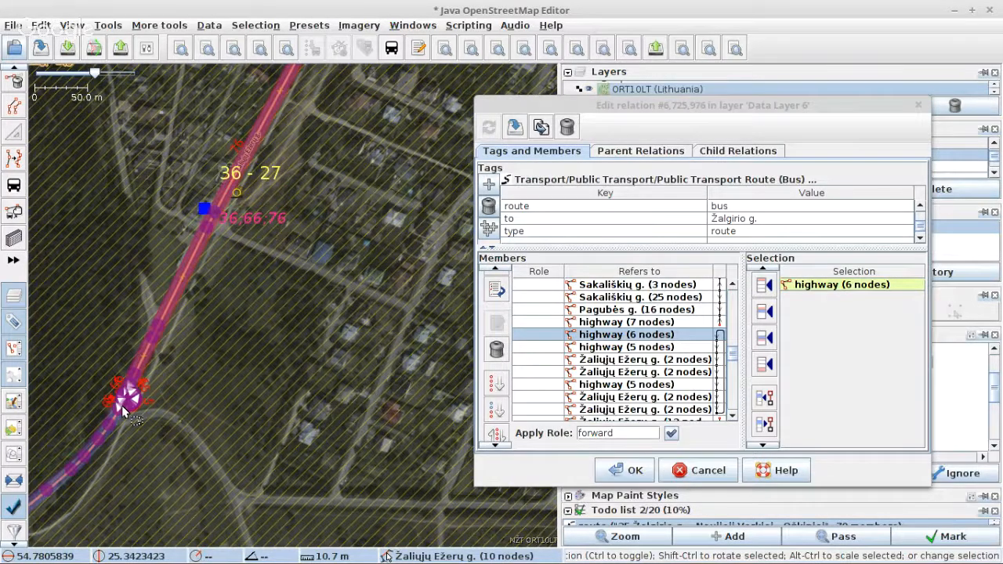
{"action": "scroll", "coordinate": [124, 410], "scroll_direction": "up", "scroll_amount": 2}
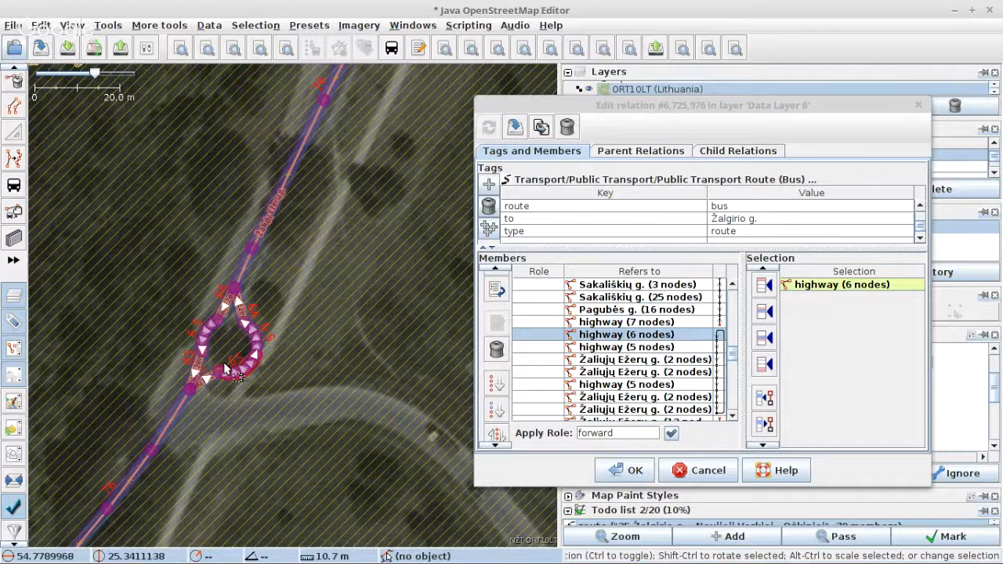
{"action": "scroll", "coordinate": [227, 370], "scroll_direction": "up", "scroll_amount": 3}
Remove the four ways on the eastern side of the Žaliųjų Ežerų g. loop from the route 36 relation and apply the changes.
{"action": "left_click", "coordinate": [251, 424]}
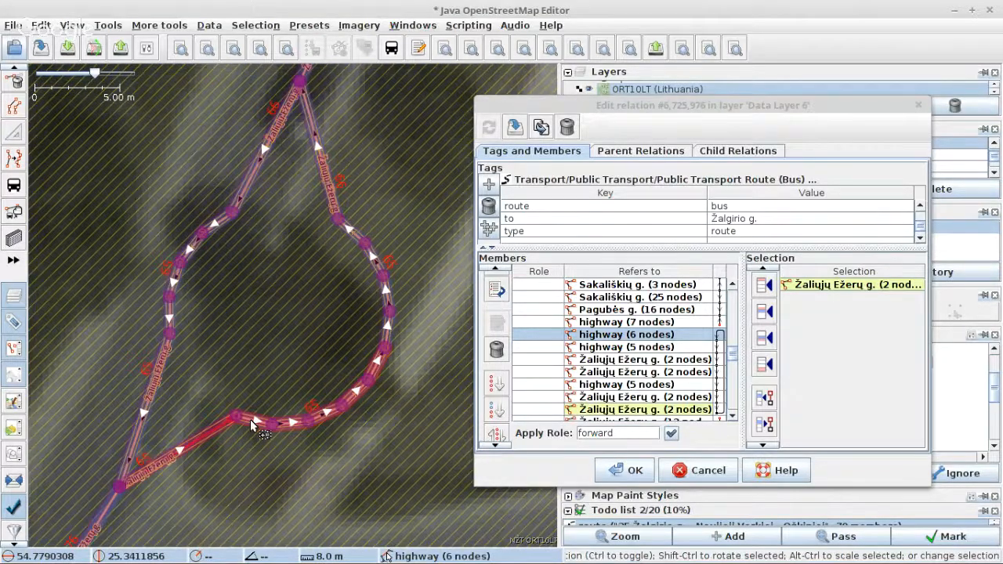
{"action": "left_click", "coordinate": [252, 421], "text": "shift"}
{"action": "left_click", "coordinate": [350, 228], "text": "shift"}
{"action": "left_click", "coordinate": [333, 198], "text": "shift"}
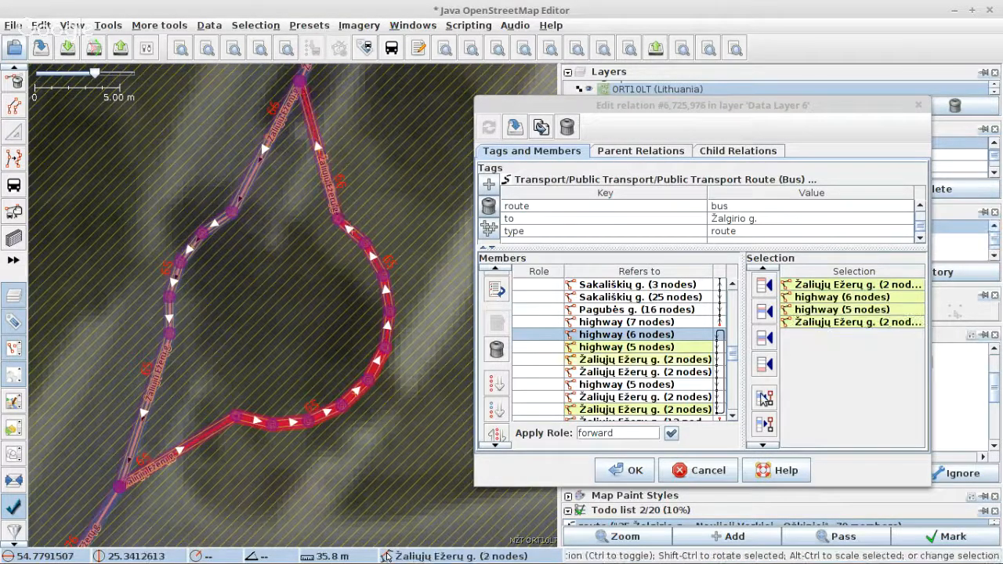
{"action": "left_click", "coordinate": [760, 439]}
{"action": "scroll", "coordinate": [760, 434], "scroll_direction": "down", "scroll_amount": 3}
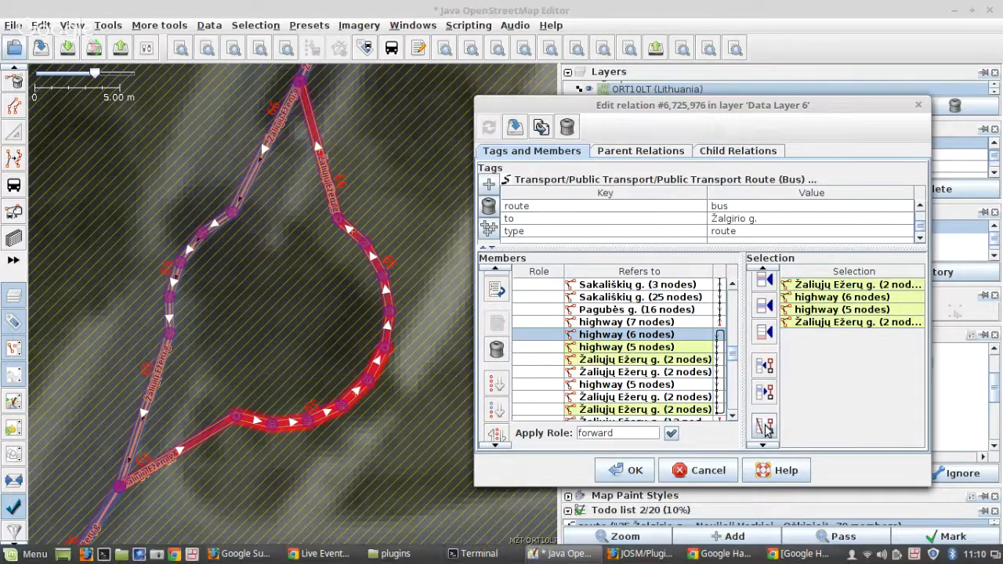
{"action": "left_click", "coordinate": [766, 427]}
{"action": "left_click", "coordinate": [687, 325]}
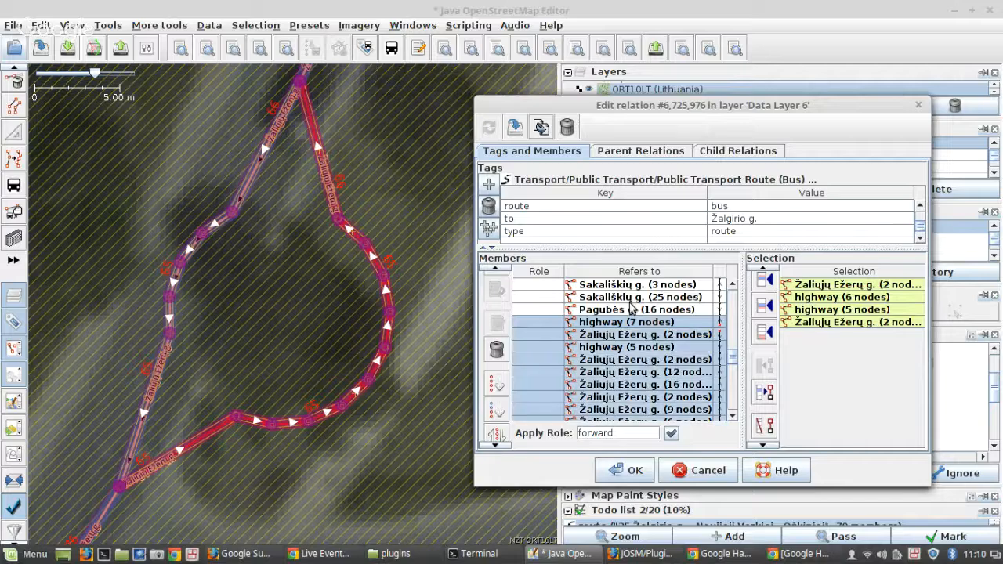
{"action": "left_click", "coordinate": [515, 129]}
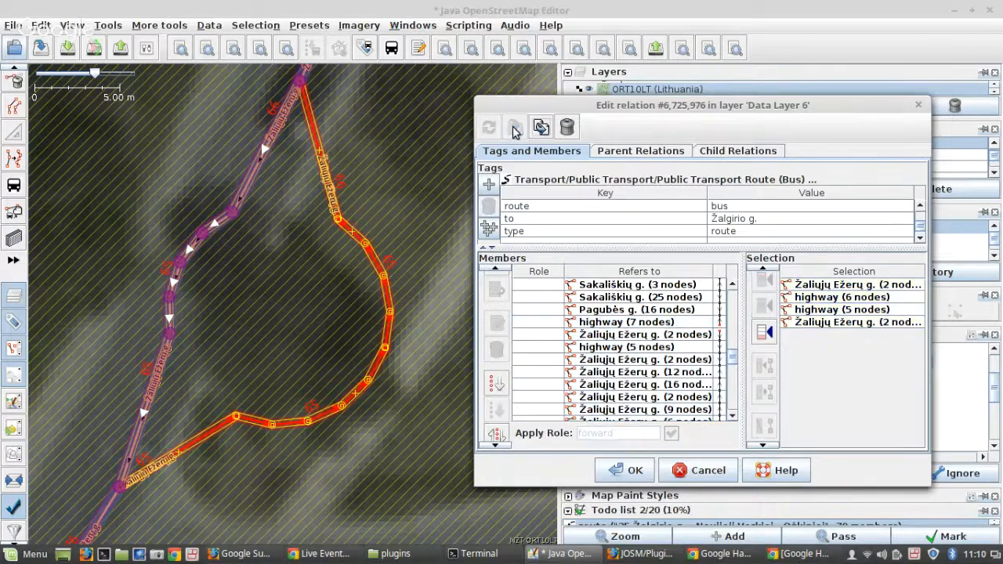
Examine the gap at the seven-node highway member near the Pagubė terminus and the road leading away from it.
{"action": "left_click", "coordinate": [663, 324]}
{"action": "right_click", "coordinate": [660, 327]}
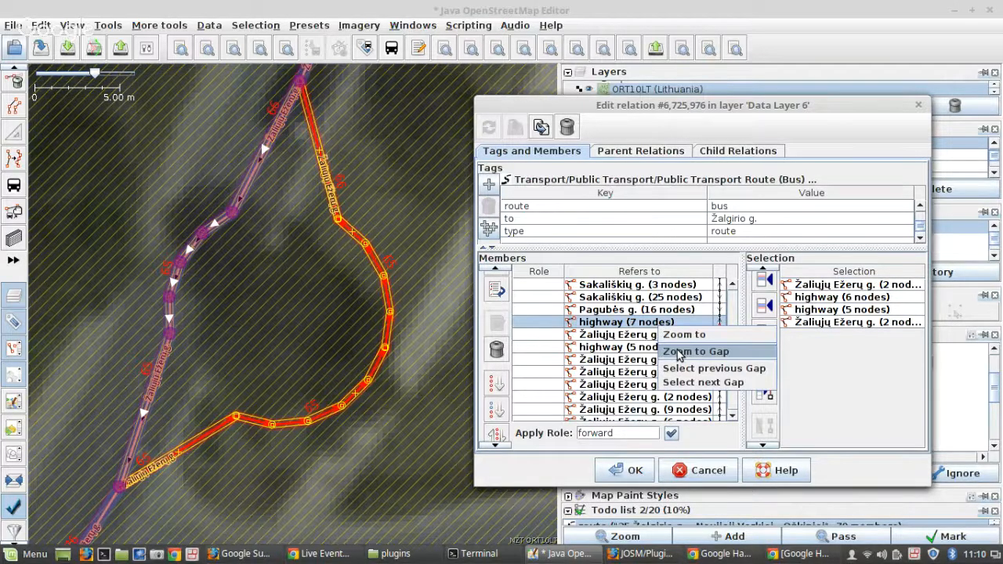
{"action": "left_click", "coordinate": [679, 352]}
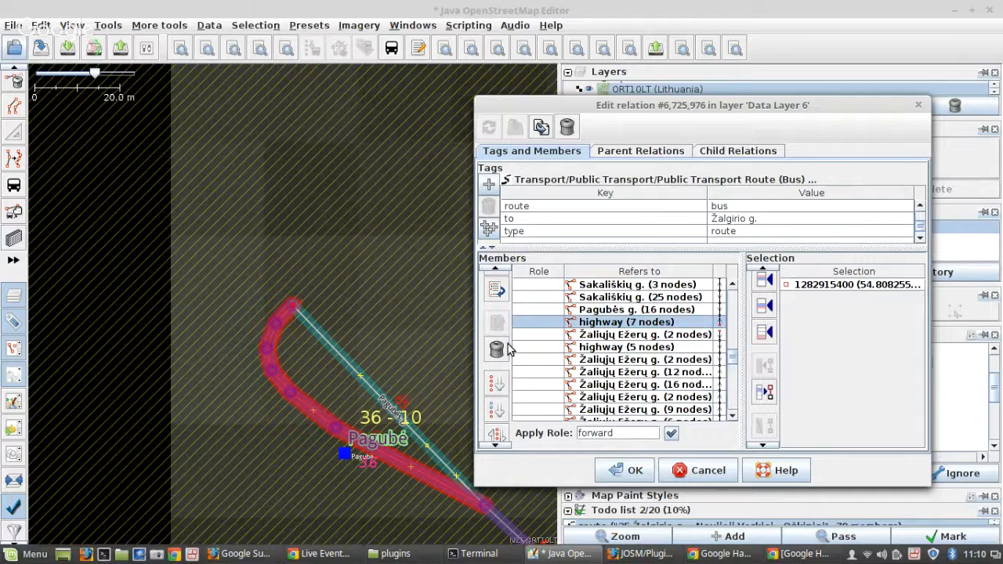
{"action": "scroll", "coordinate": [227, 314], "scroll_direction": "down", "scroll_amount": 2}
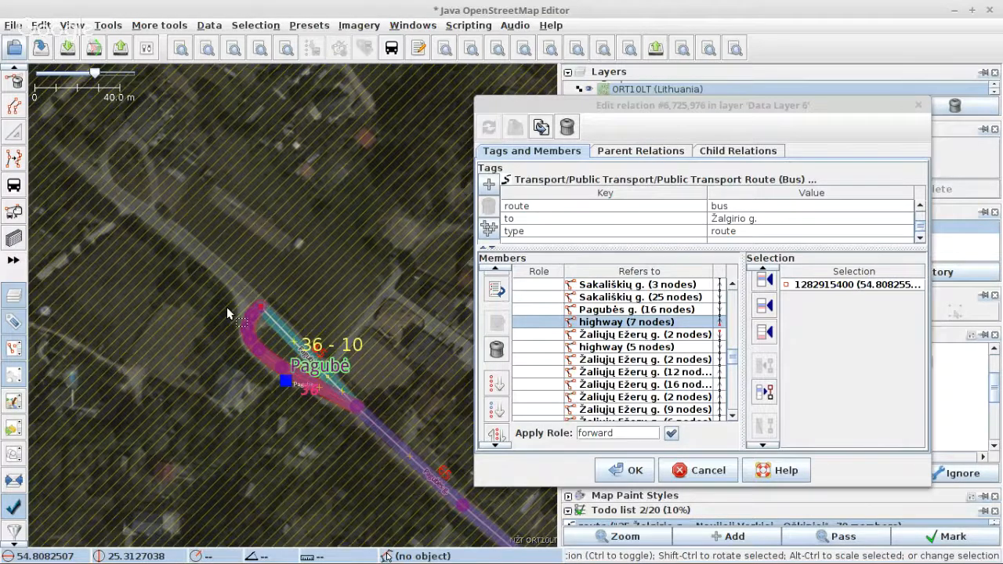
{"action": "scroll", "coordinate": [227, 310], "scroll_direction": "down", "scroll_amount": 5}
{"action": "scroll", "coordinate": [719, 224], "scroll_direction": "up", "scroll_amount": 3}
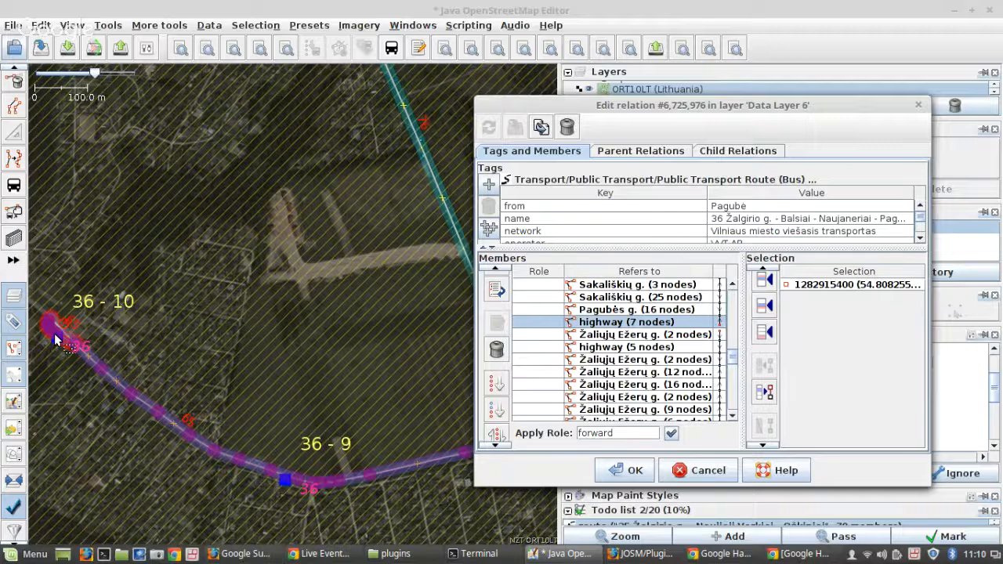
{"action": "scroll", "coordinate": [54, 333], "scroll_direction": "up", "scroll_amount": 3}
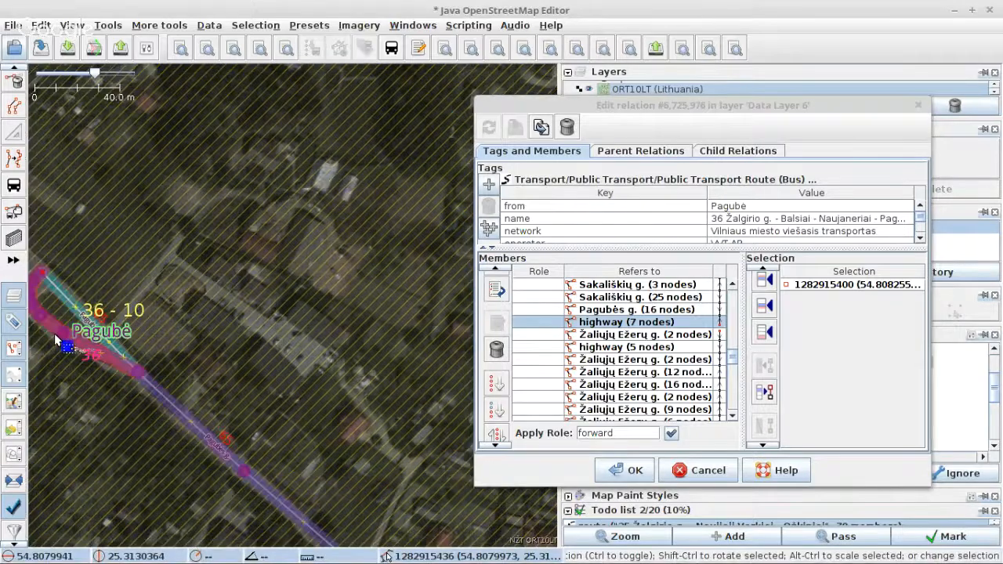
{"action": "scroll", "coordinate": [54, 333], "scroll_direction": "up", "scroll_amount": 4}
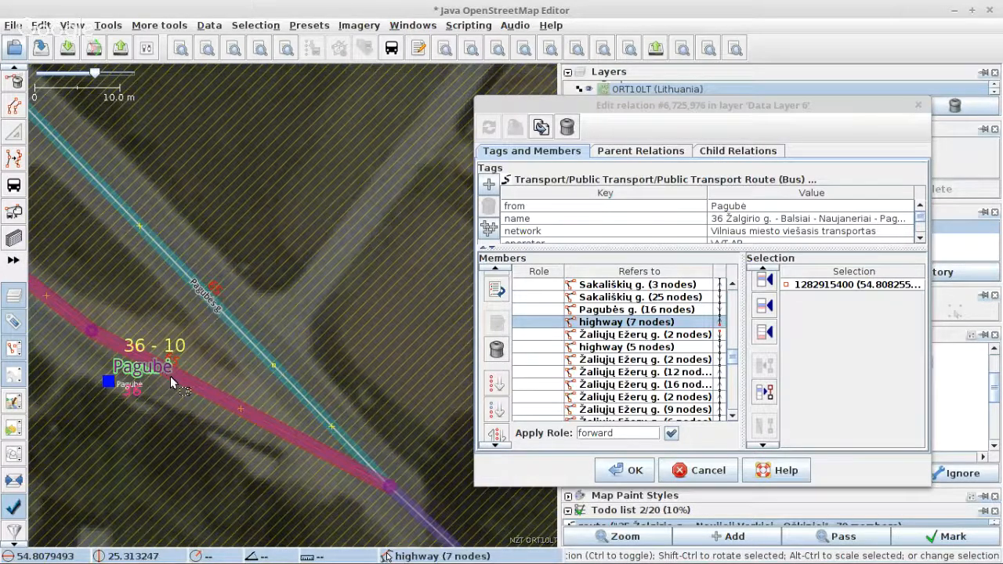
Reverse the order of the way members from the ten-node Žaliųjų Ežerų g. through the seven-node highway at Pagubė.
{"action": "left_click", "coordinate": [172, 382]}
{"action": "scroll", "coordinate": [619, 352], "scroll_direction": "up", "scroll_amount": 5}
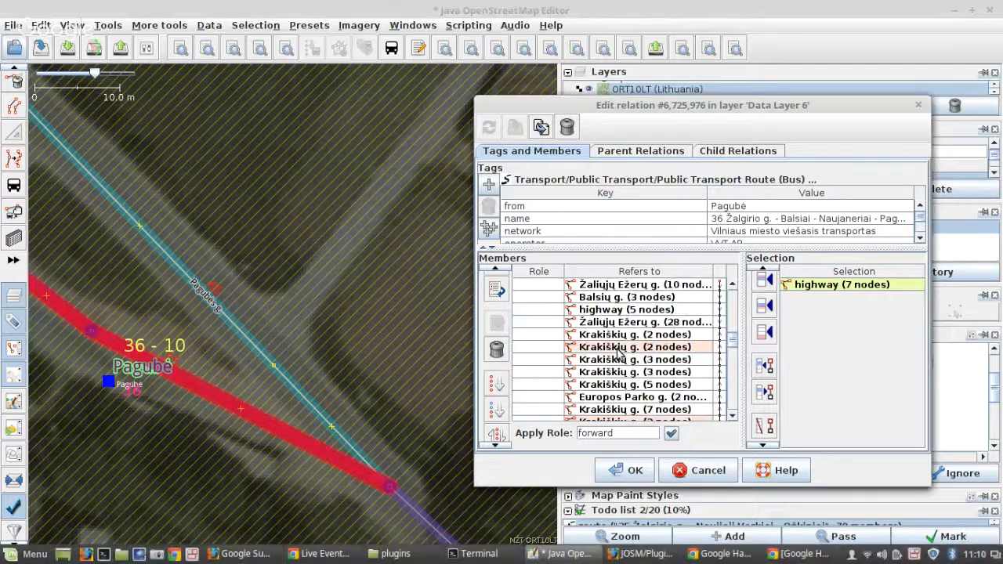
{"action": "scroll", "coordinate": [619, 352], "scroll_direction": "up", "scroll_amount": 2}
{"action": "scroll", "coordinate": [615, 341], "scroll_direction": "down", "scroll_amount": 1}
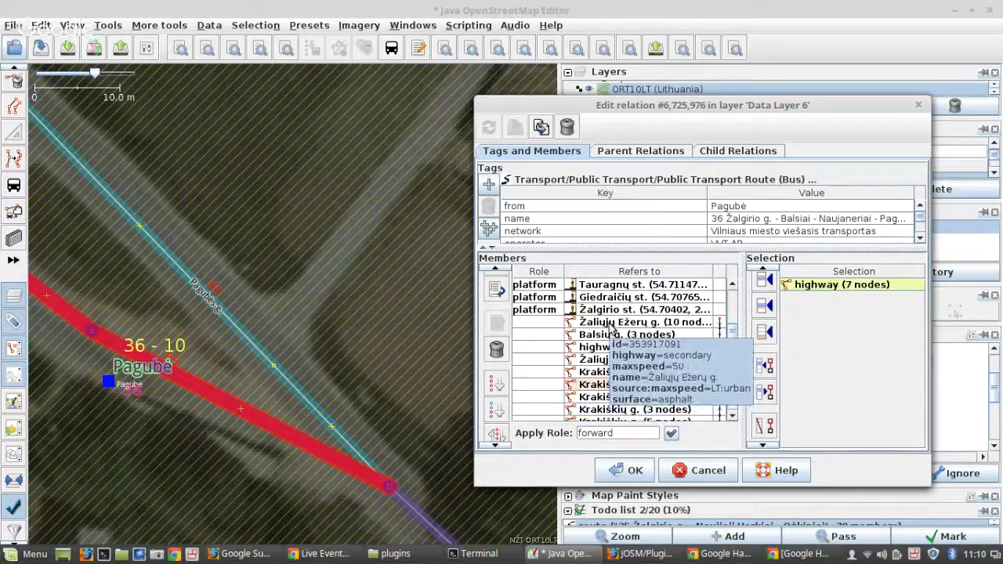
{"action": "scroll", "coordinate": [619, 345], "scroll_direction": "down", "scroll_amount": 10}
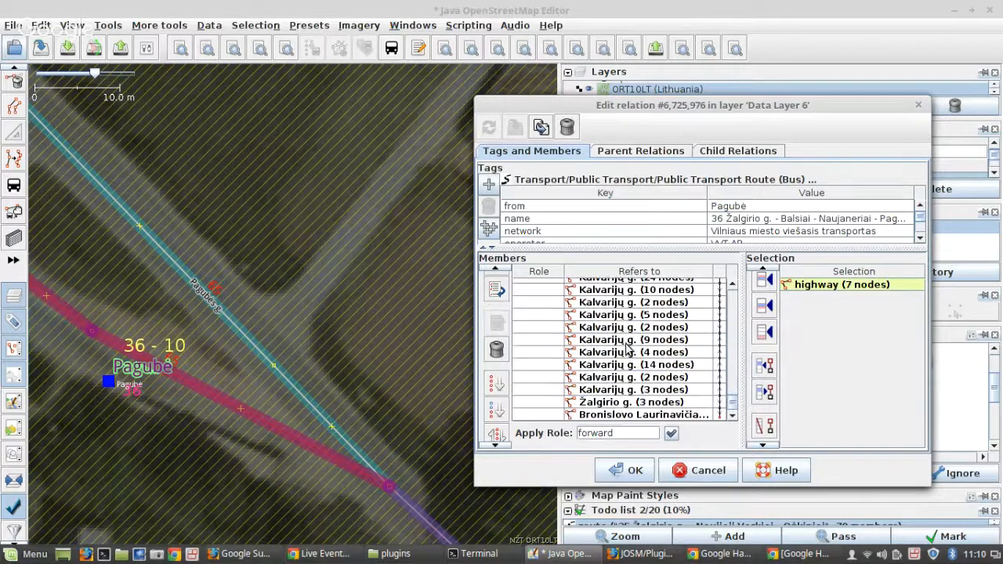
{"action": "scroll", "coordinate": [627, 350], "scroll_direction": "up", "scroll_amount": 5}
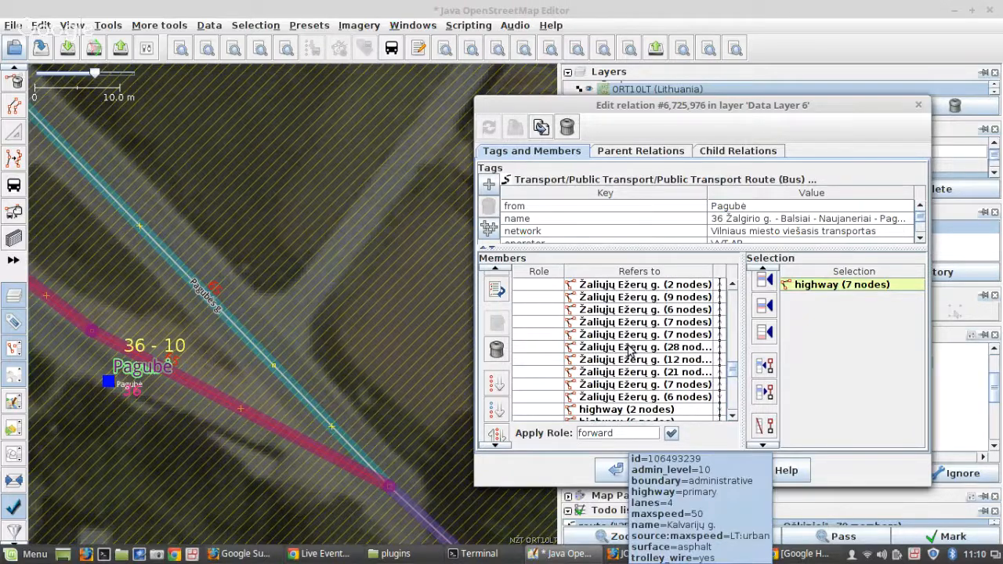
{"action": "scroll", "coordinate": [630, 350], "scroll_direction": "up", "scroll_amount": 3}
{"action": "left_click", "coordinate": [645, 324], "text": "shift"}
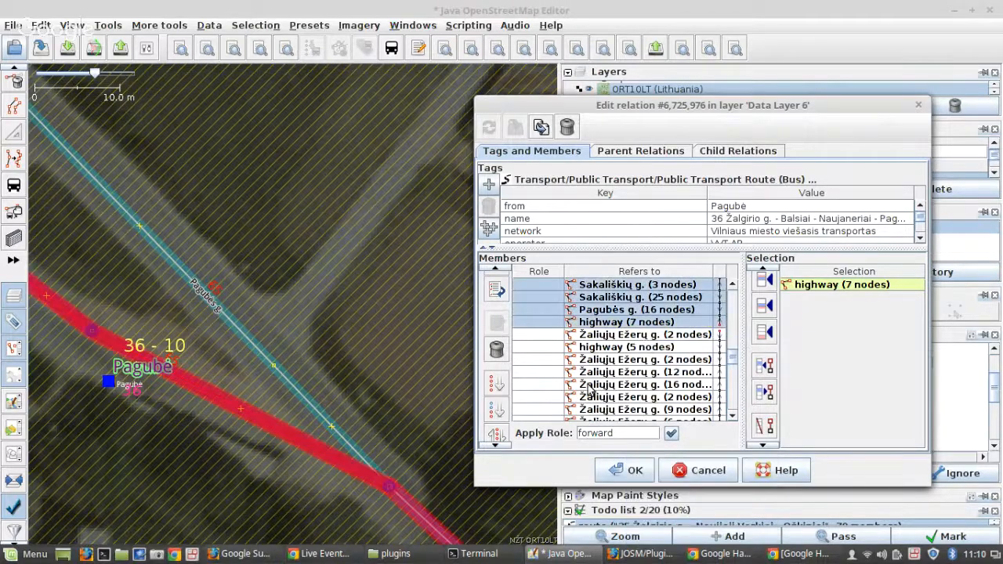
{"action": "scroll", "coordinate": [502, 429], "scroll_direction": "down", "scroll_amount": 1}
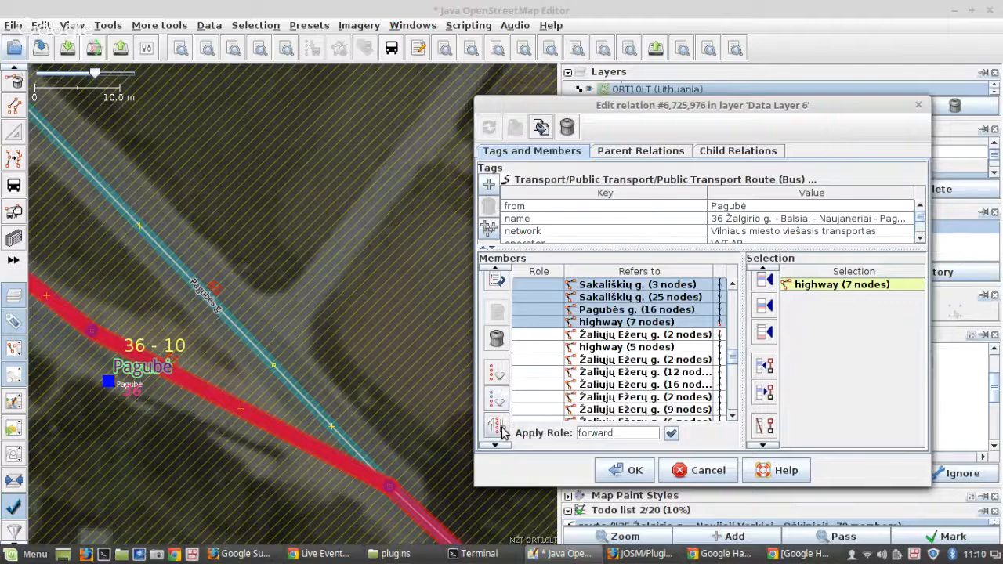
{"action": "left_click", "coordinate": [502, 430]}
{"action": "scroll", "coordinate": [629, 392], "scroll_direction": "up", "scroll_amount": 2}
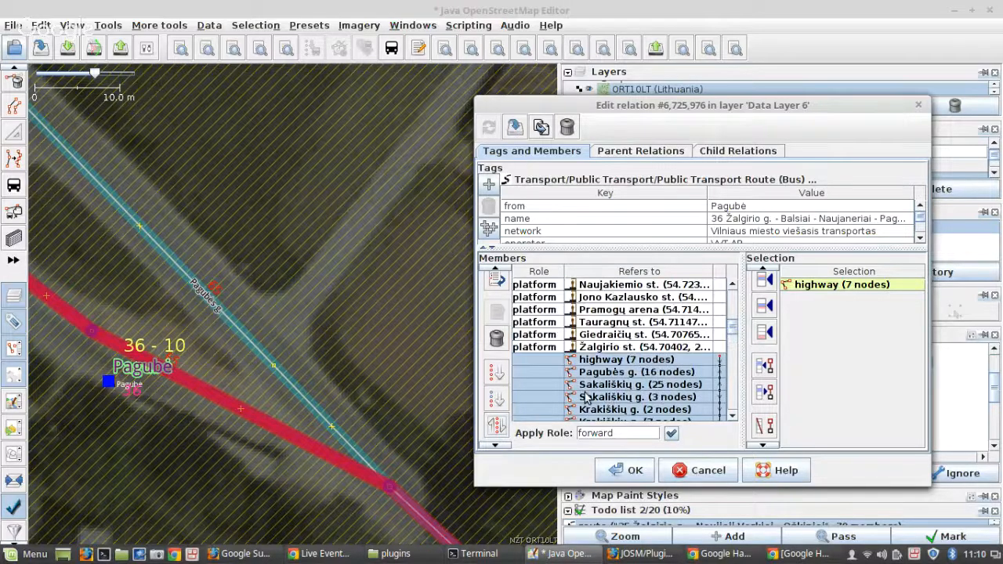
Sort the selected way members and those below, starting from the seven-node highway, and check their continuity through Bronislovo Laurinavičiaus.
{"action": "left_click", "coordinate": [498, 399]}
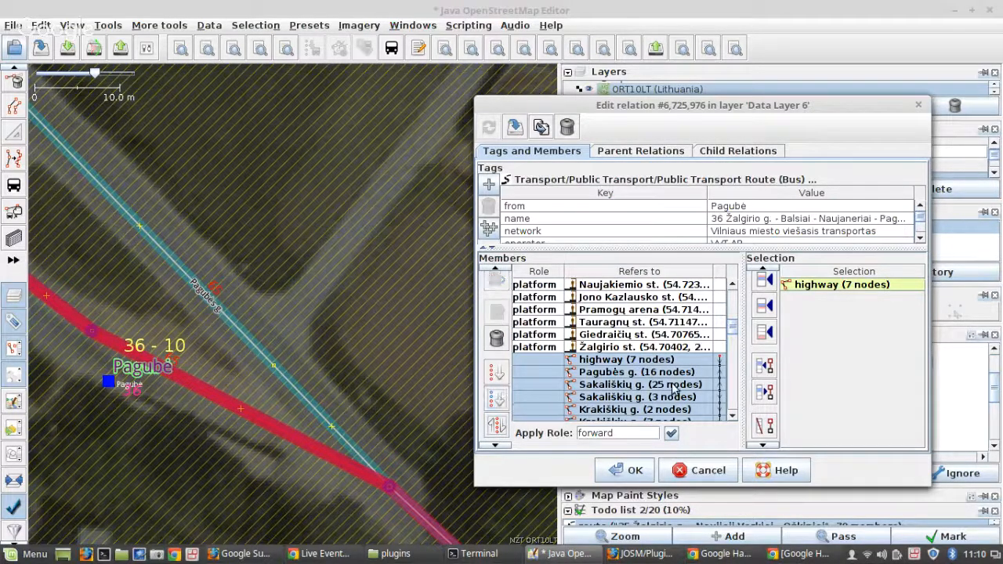
{"action": "scroll", "coordinate": [676, 388], "scroll_direction": "down", "scroll_amount": 6}
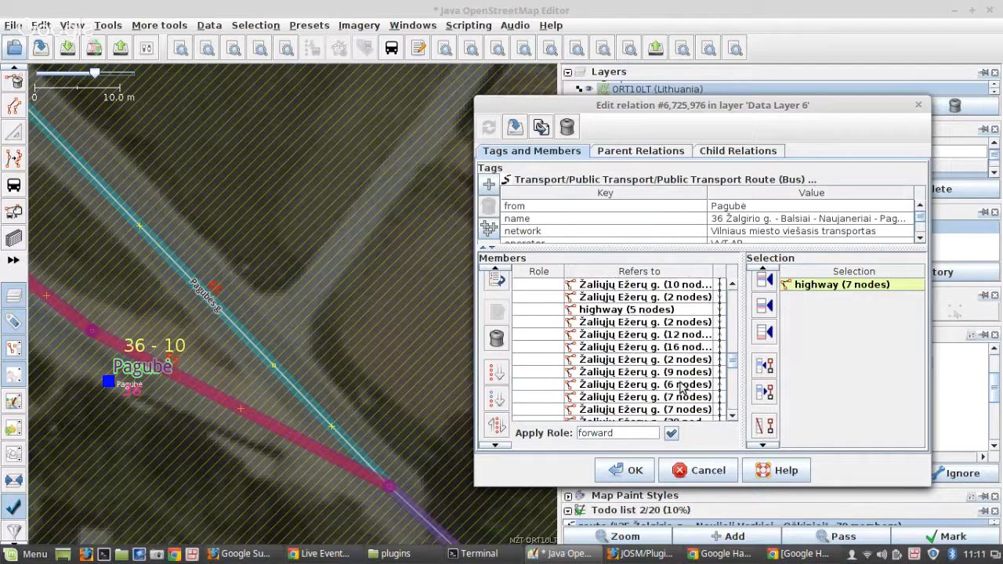
{"action": "scroll", "coordinate": [680, 390], "scroll_direction": "down", "scroll_amount": 10}
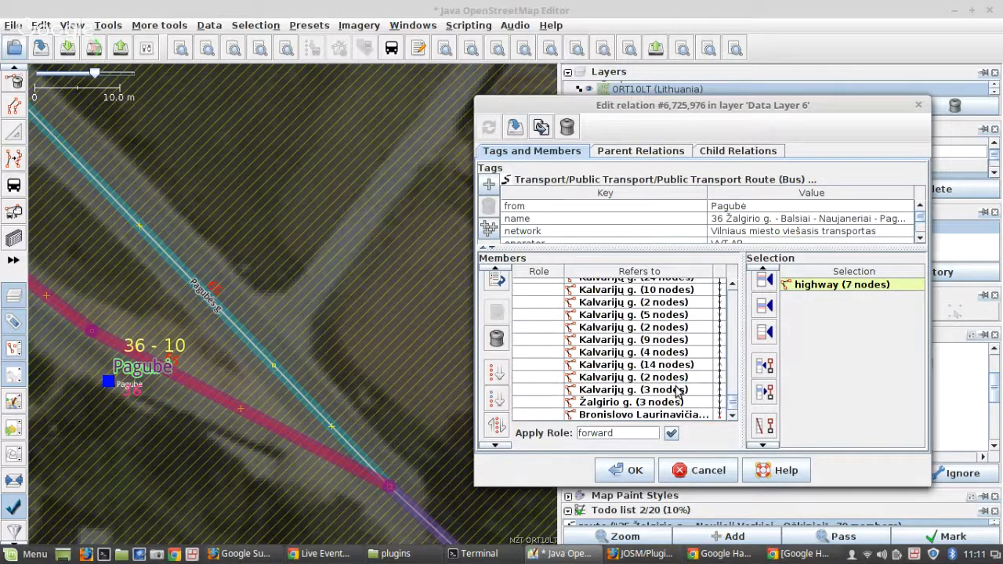
{"action": "scroll", "coordinate": [676, 388], "scroll_direction": "up", "scroll_amount": 10}
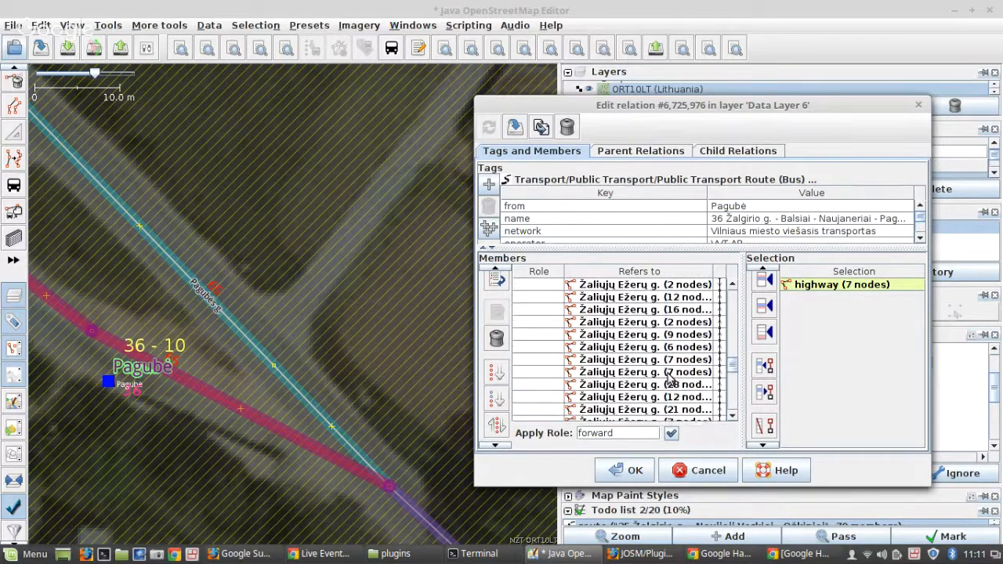
Examine the Krakiškių g. loop at Naujaneriai, comparing the way members from the seven-node to the three-node section with their neighbours.
{"action": "scroll", "coordinate": [670, 378], "scroll_direction": "up", "scroll_amount": 5}
{"action": "left_click", "coordinate": [636, 350]}
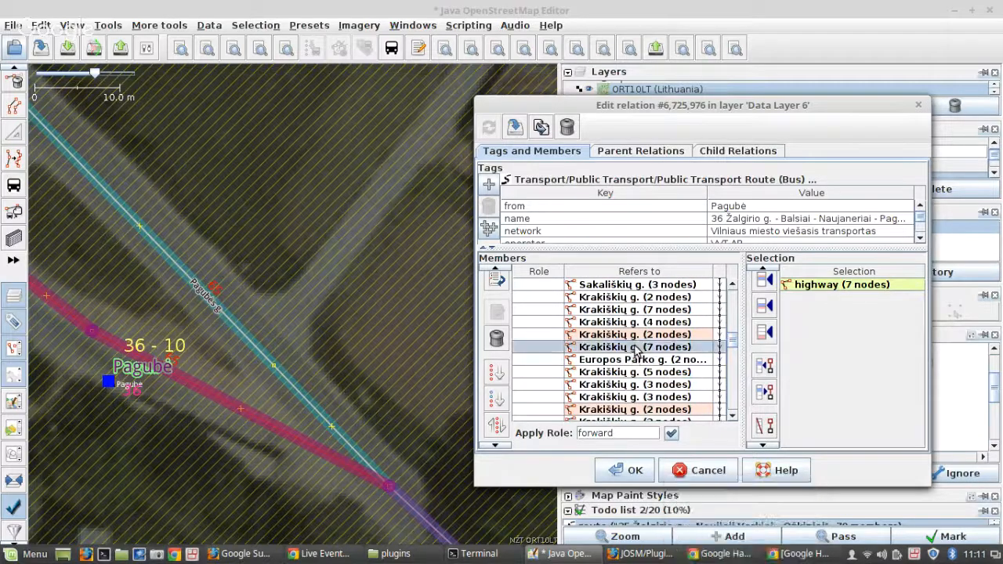
{"action": "right_click", "coordinate": [636, 352]}
{"action": "left_click", "coordinate": [658, 354]}
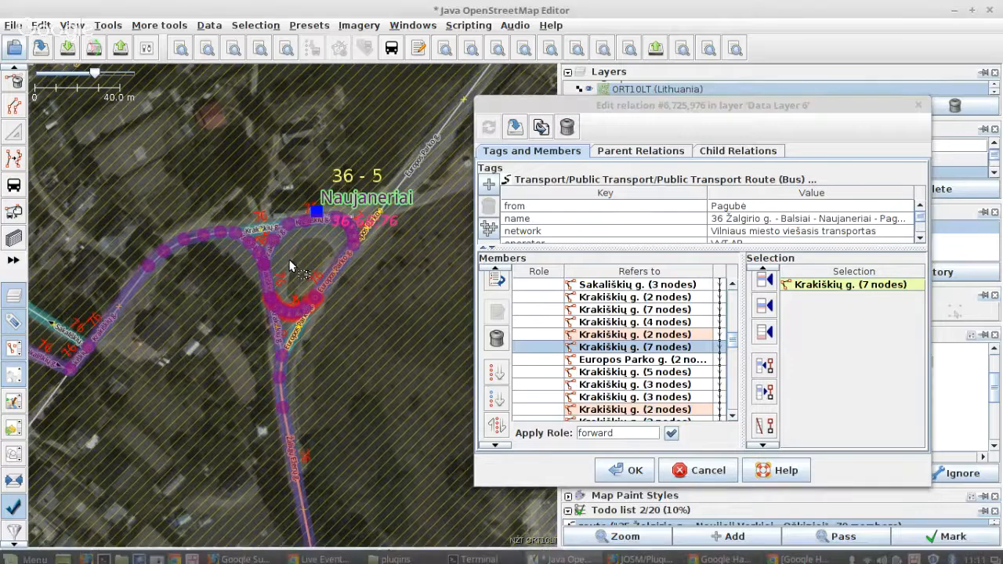
{"action": "scroll", "coordinate": [287, 265], "scroll_direction": "up", "scroll_amount": 2}
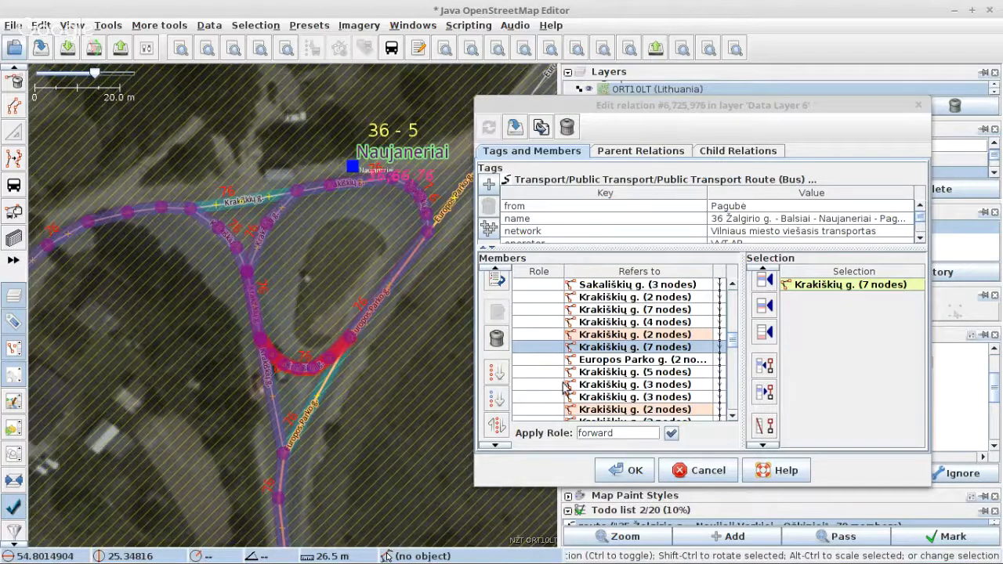
{"action": "left_click", "coordinate": [597, 398], "text": "shift"}
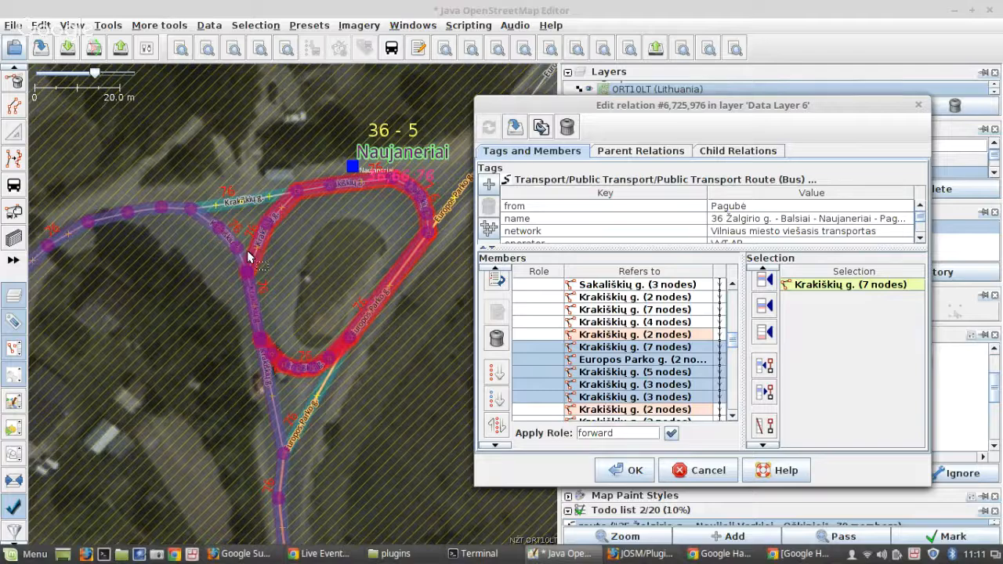
{"action": "scroll", "coordinate": [246, 259], "scroll_direction": "up", "scroll_amount": 2}
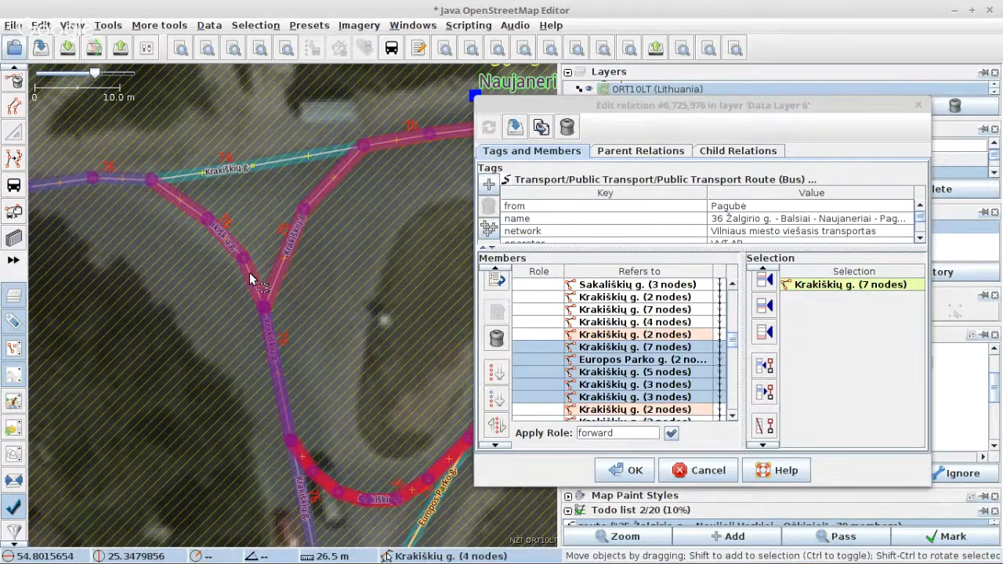
{"action": "left_click", "coordinate": [249, 272]}
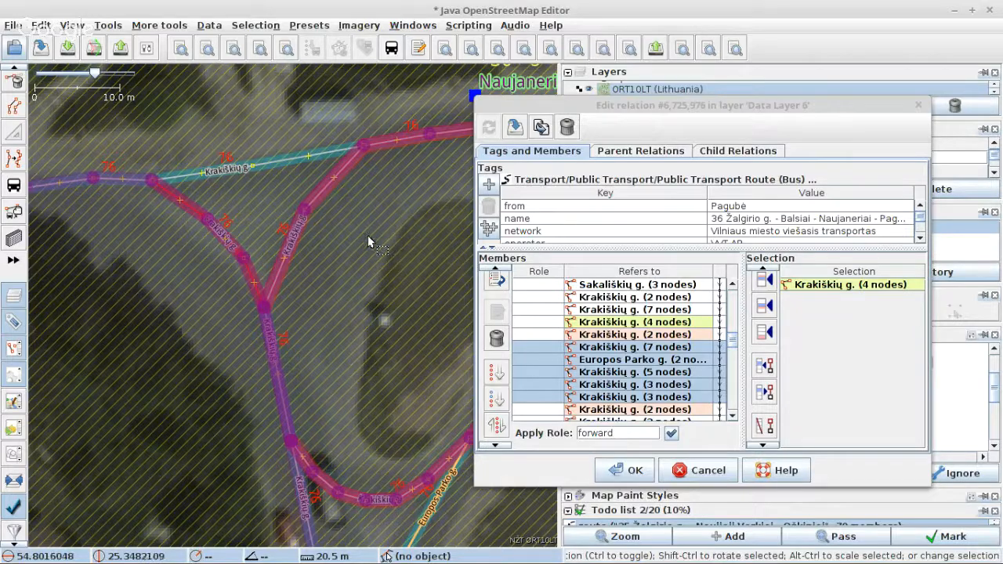
{"action": "left_click", "coordinate": [659, 337]}
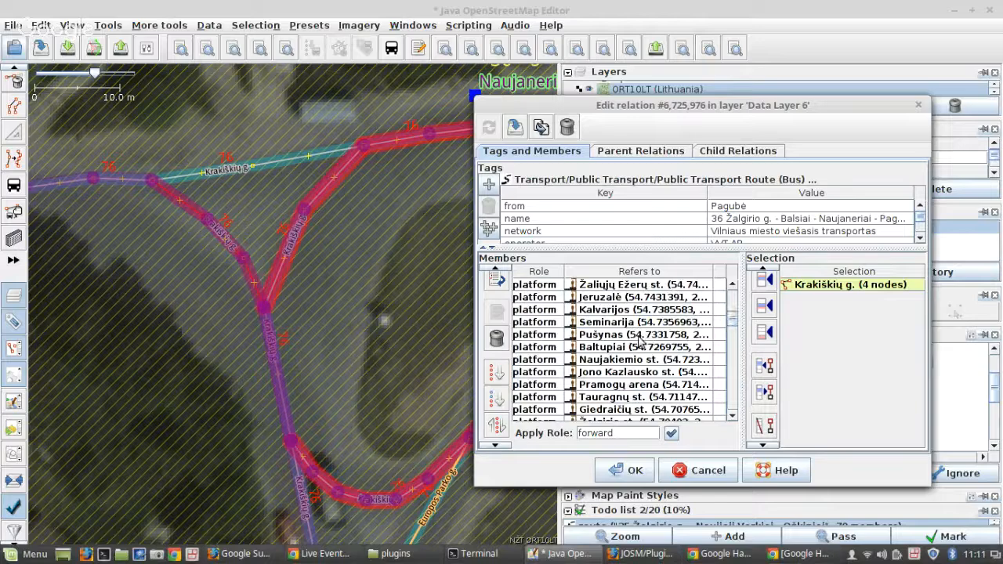
Locate the first platform member, Ragučio st., on the map and accept the relation edits.
{"action": "scroll", "coordinate": [627, 337], "scroll_direction": "up", "scroll_amount": 3}
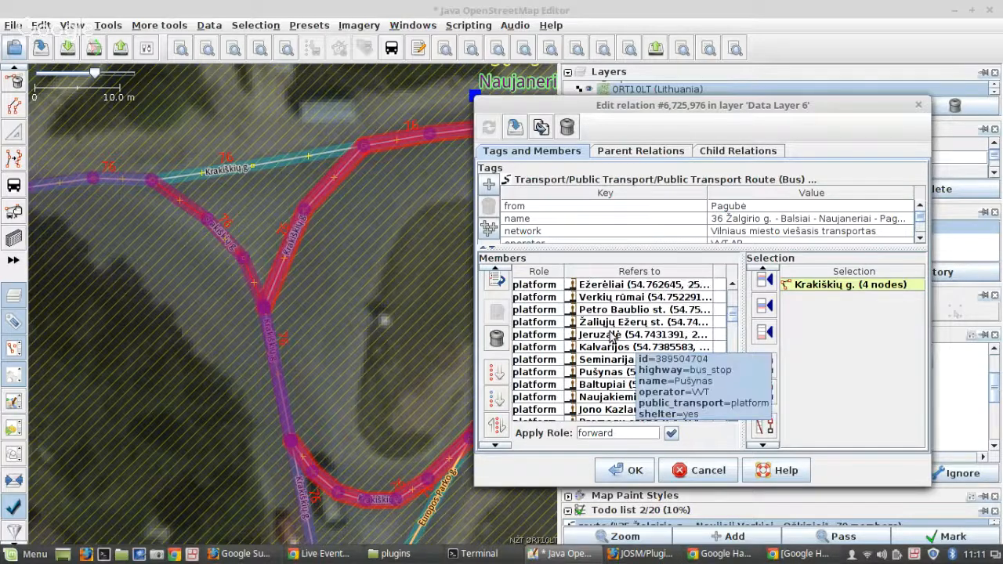
{"action": "left_click", "coordinate": [615, 289]}
{"action": "right_click", "coordinate": [619, 289]}
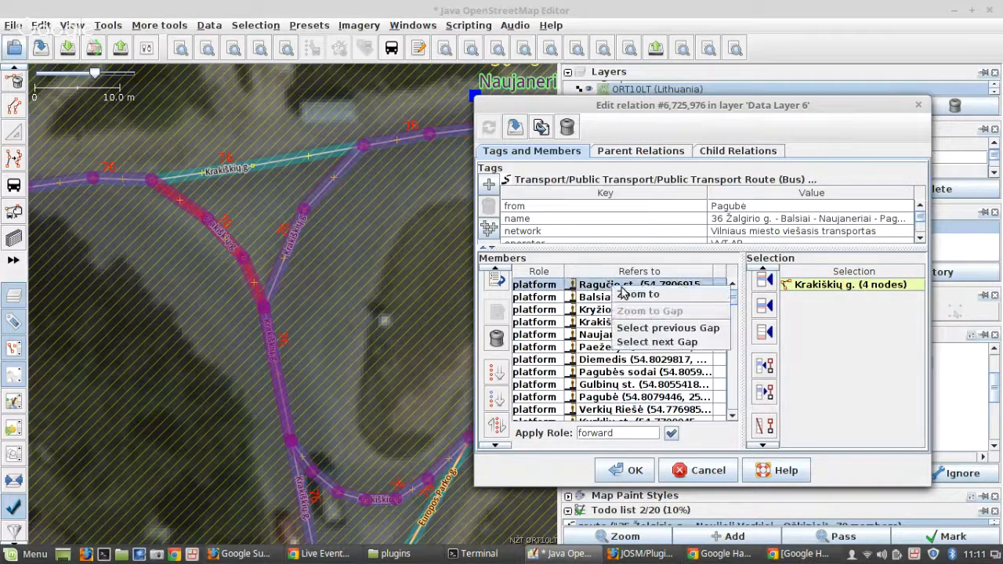
{"action": "left_click", "coordinate": [635, 294]}
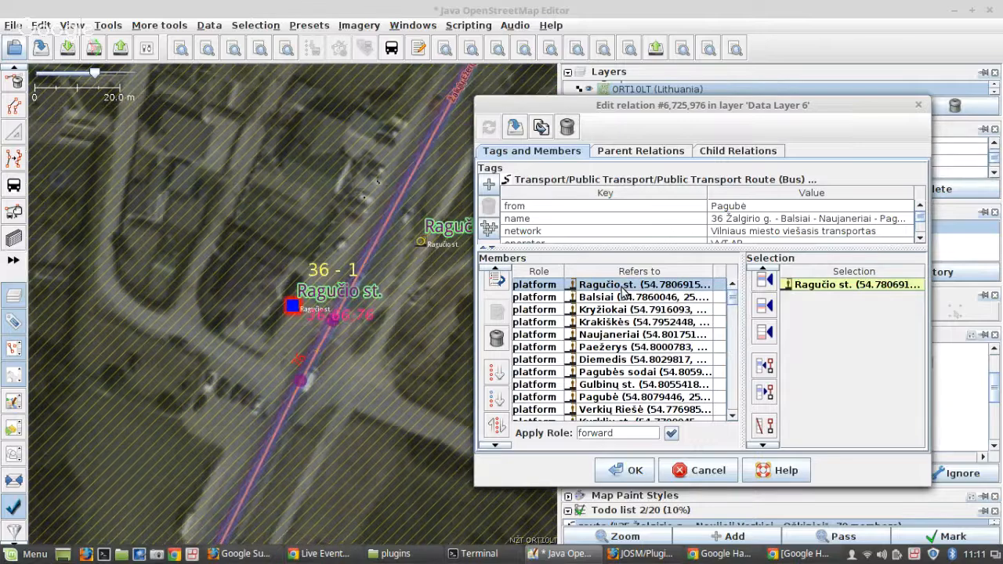
{"action": "scroll", "coordinate": [231, 270], "scroll_direction": "down", "scroll_amount": 3}
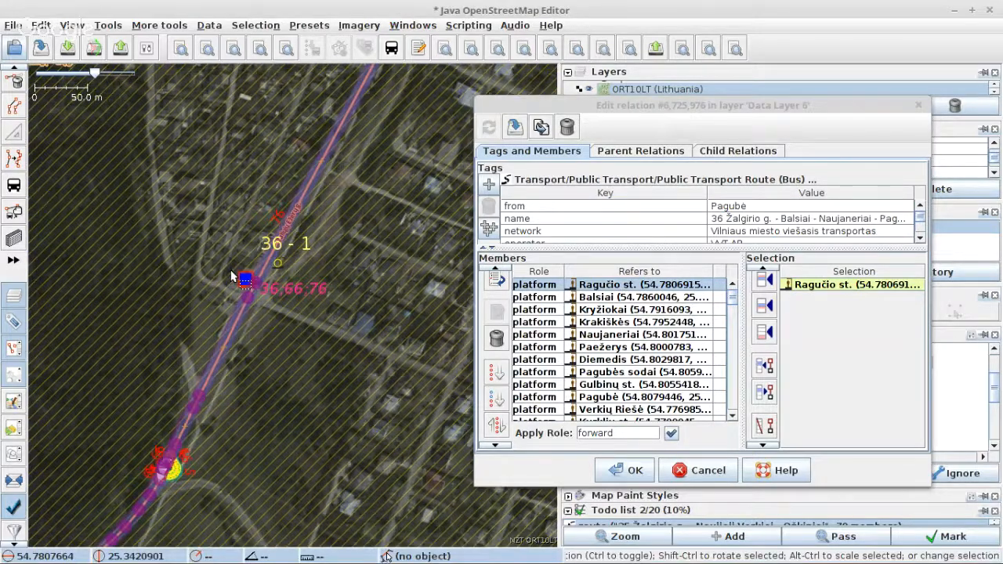
{"action": "left_click", "coordinate": [635, 471]}
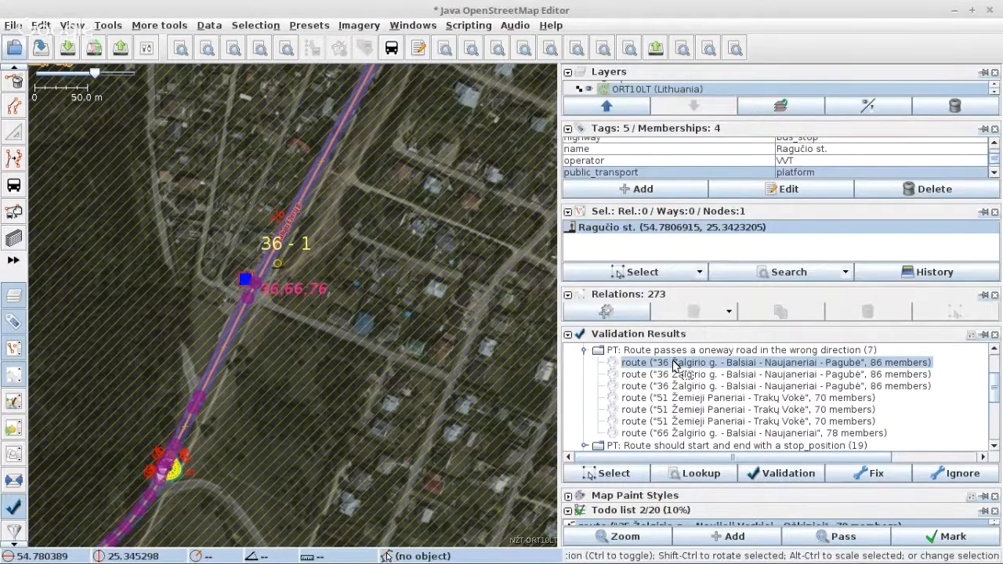
Select the first route 36 relation listed under the wrong-direction oneway warnings and reorder its platforms along the route.
{"action": "scroll", "coordinate": [709, 163], "scroll_direction": "down", "scroll_amount": 2}
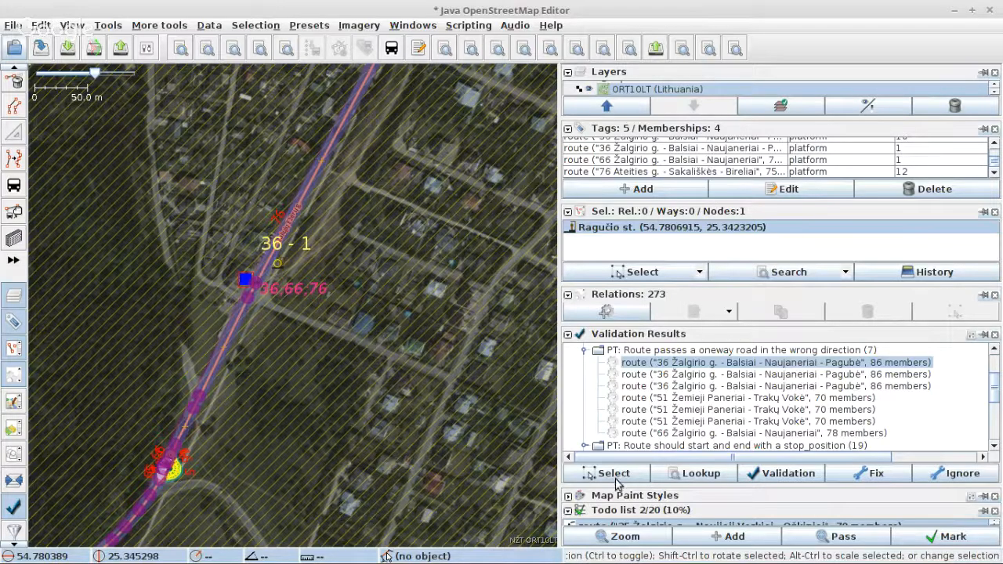
{"action": "left_click", "coordinate": [614, 474]}
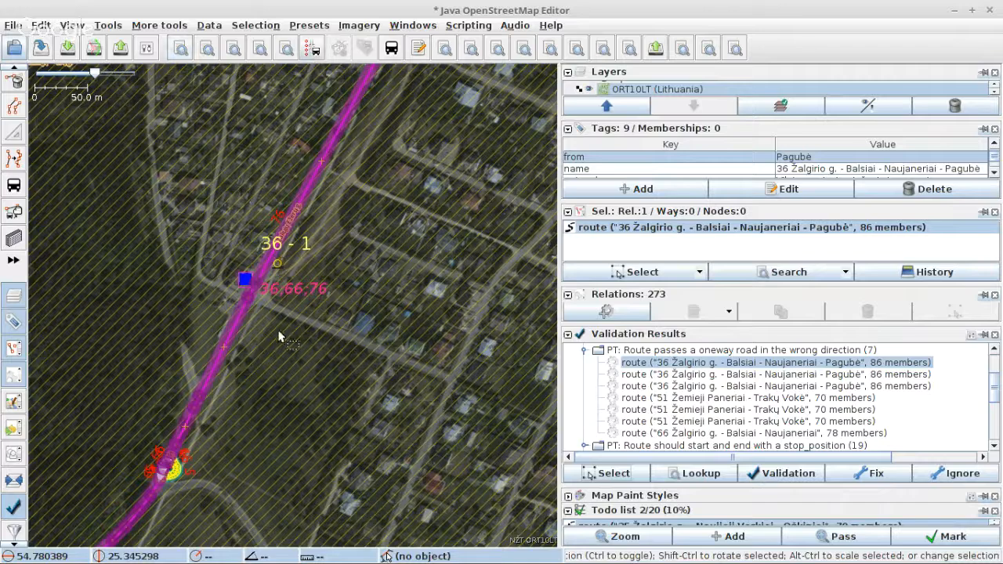
{"action": "scroll", "coordinate": [280, 337], "scroll_direction": "down", "scroll_amount": 2}
{"action": "scroll", "coordinate": [287, 330], "scroll_direction": "down", "scroll_amount": 3}
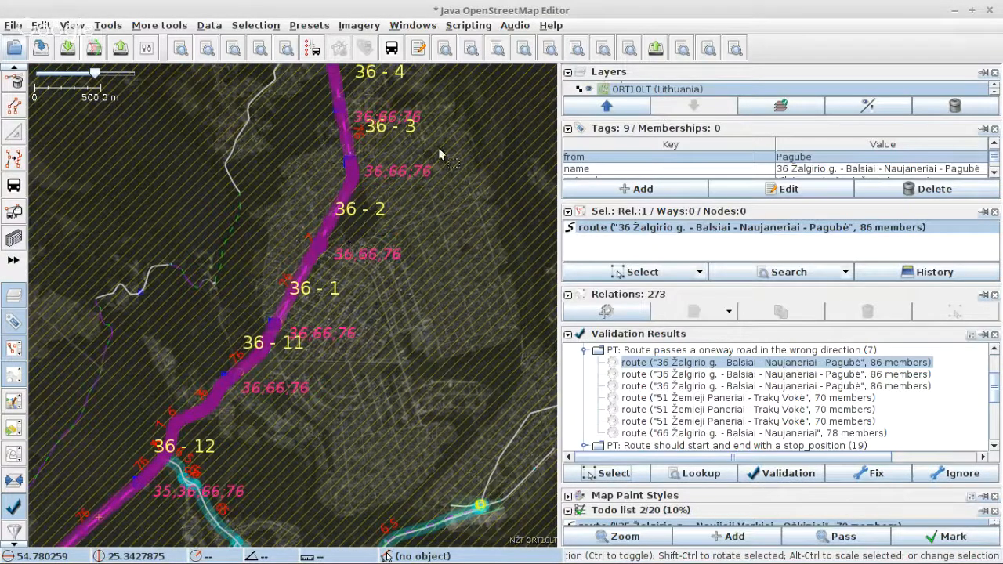
{"action": "left_click", "coordinate": [313, 50]}
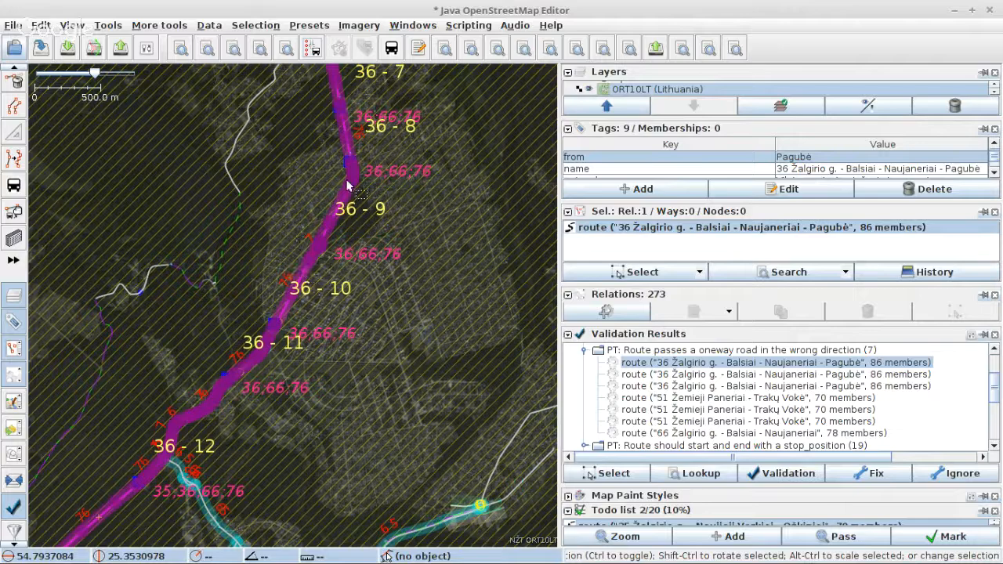
Open the route 36 relation for editing and add a stop position beside its first platform, Pagubė, splitting the way there.
{"action": "right_click", "coordinate": [694, 369]}
{"action": "left_click", "coordinate": [715, 389]}
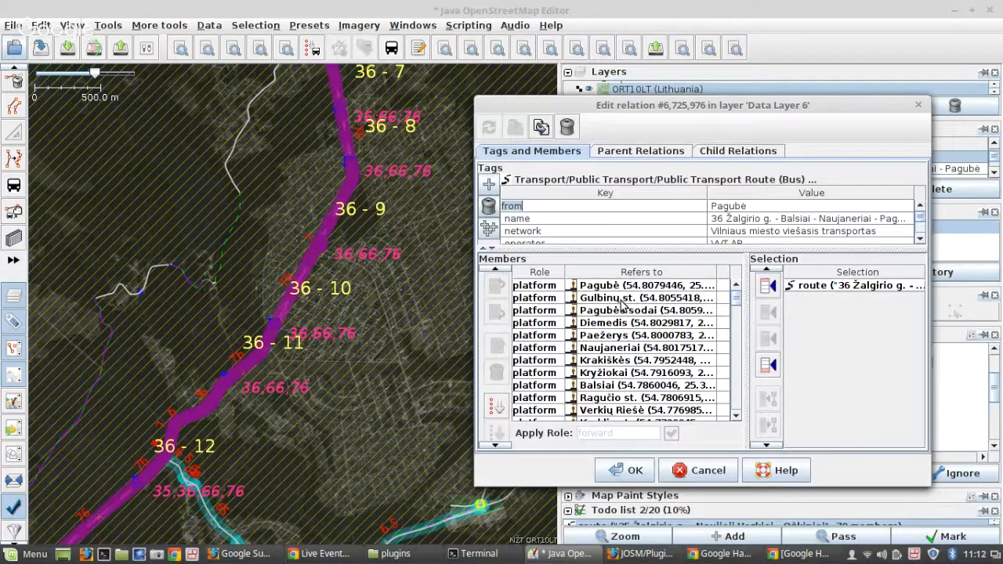
{"action": "double_click", "coordinate": [625, 286]}
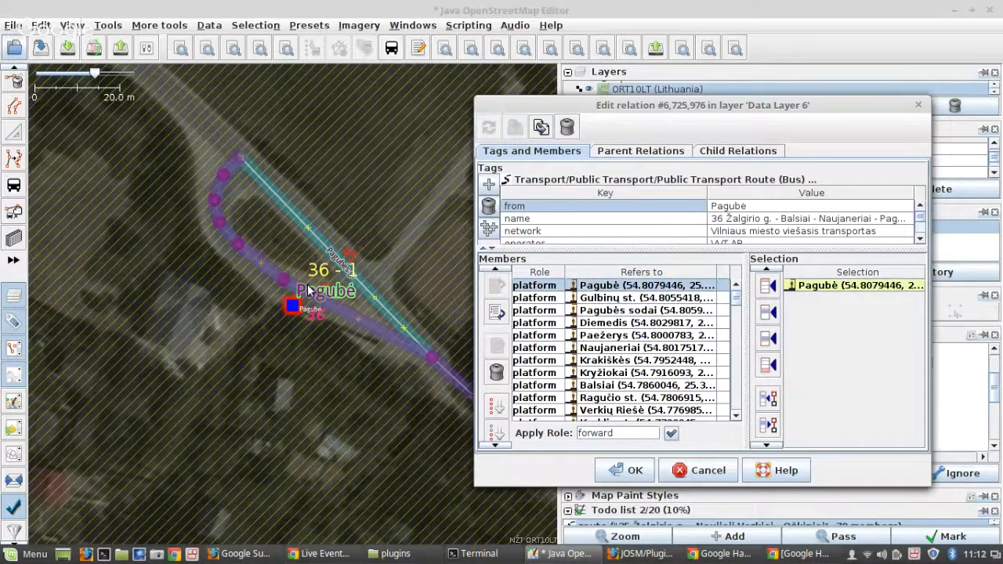
{"action": "scroll", "coordinate": [308, 284], "scroll_direction": "up", "scroll_amount": 4}
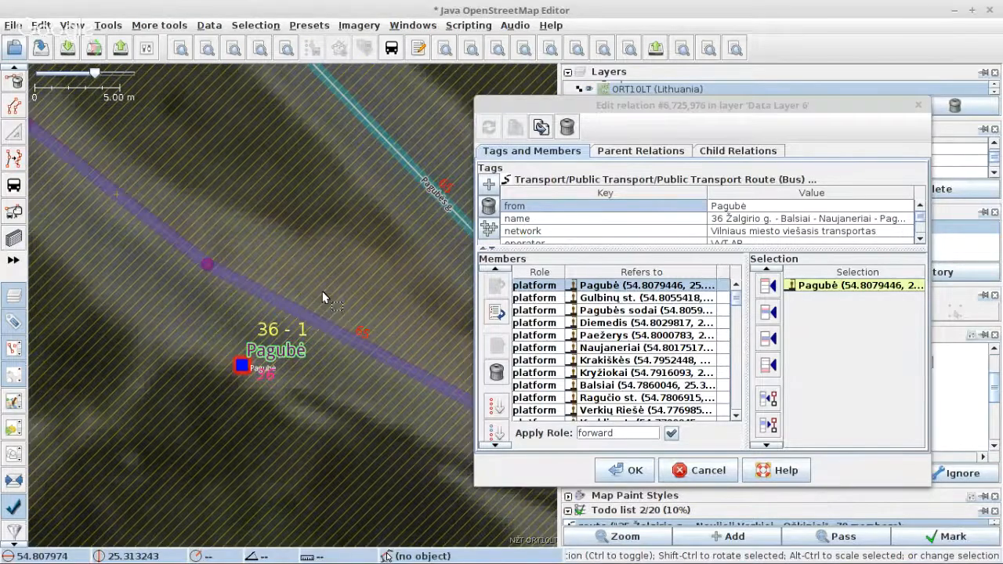
{"action": "left_click", "coordinate": [342, 336]}
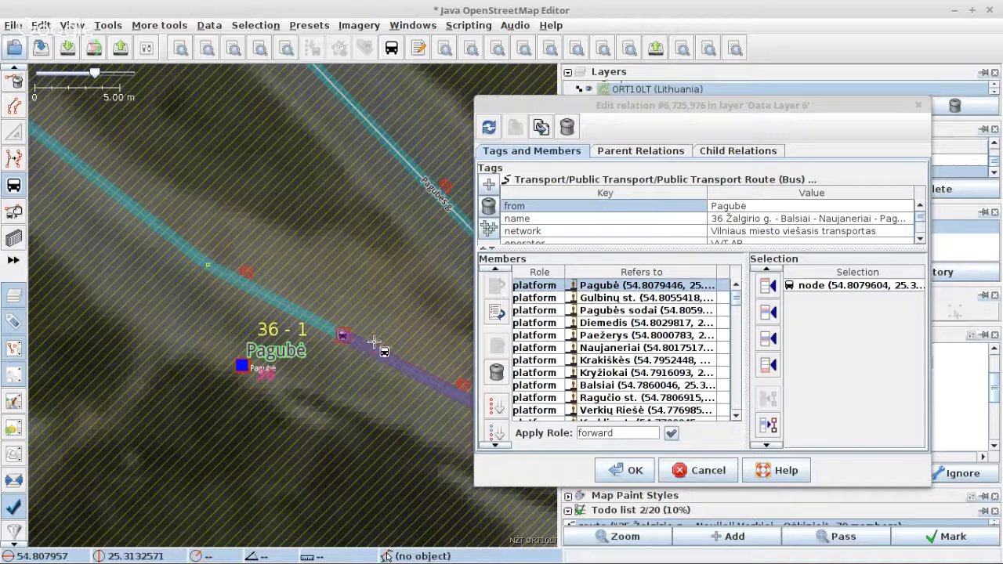
{"action": "key", "text": "s"}
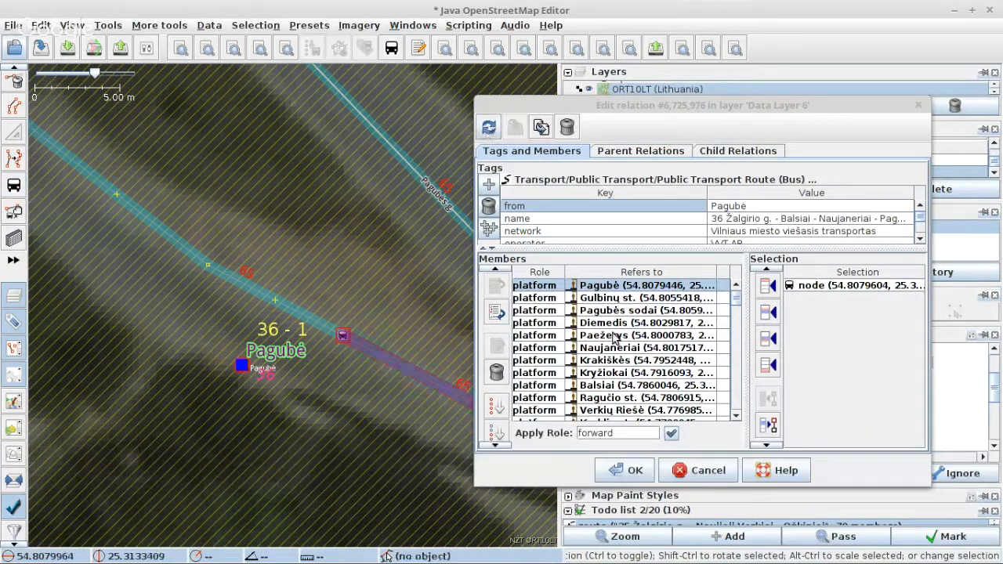
Reload the route 36 relation in the editor and check its first way member against the road leaving the Pagubė stop position.
{"action": "scroll", "coordinate": [623, 358], "scroll_direction": "down", "scroll_amount": 3}
{"action": "scroll", "coordinate": [623, 359], "scroll_direction": "down", "scroll_amount": 3}
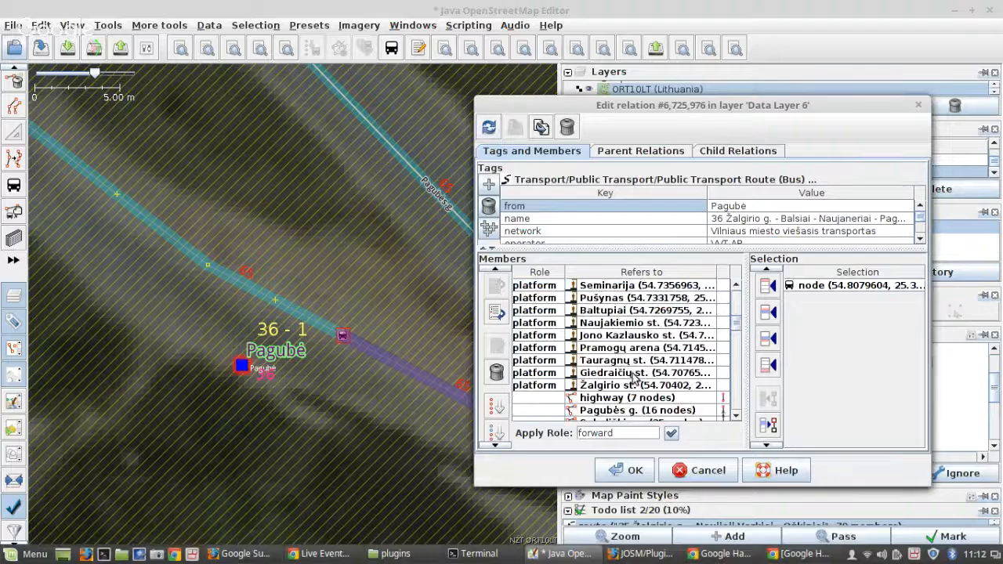
{"action": "scroll", "coordinate": [614, 404], "scroll_direction": "down", "scroll_amount": 1}
{"action": "key", "text": "s"}
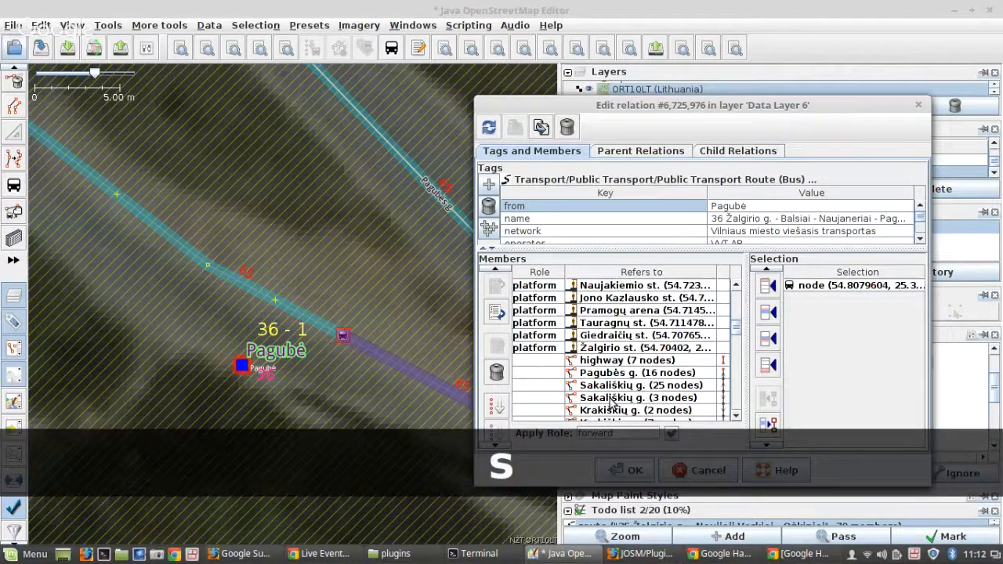
{"action": "left_click", "coordinate": [542, 361]}
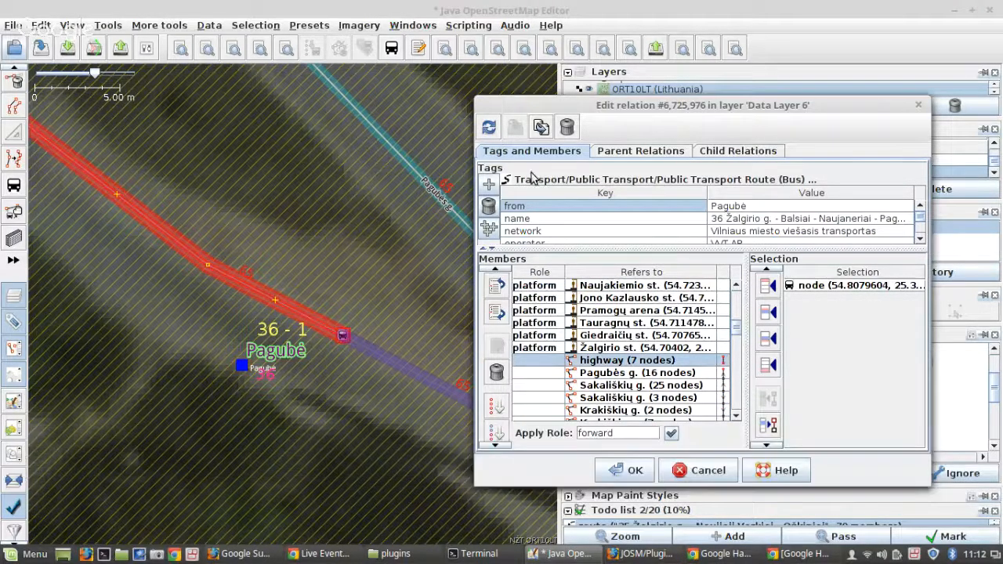
{"action": "left_click", "coordinate": [490, 123]}
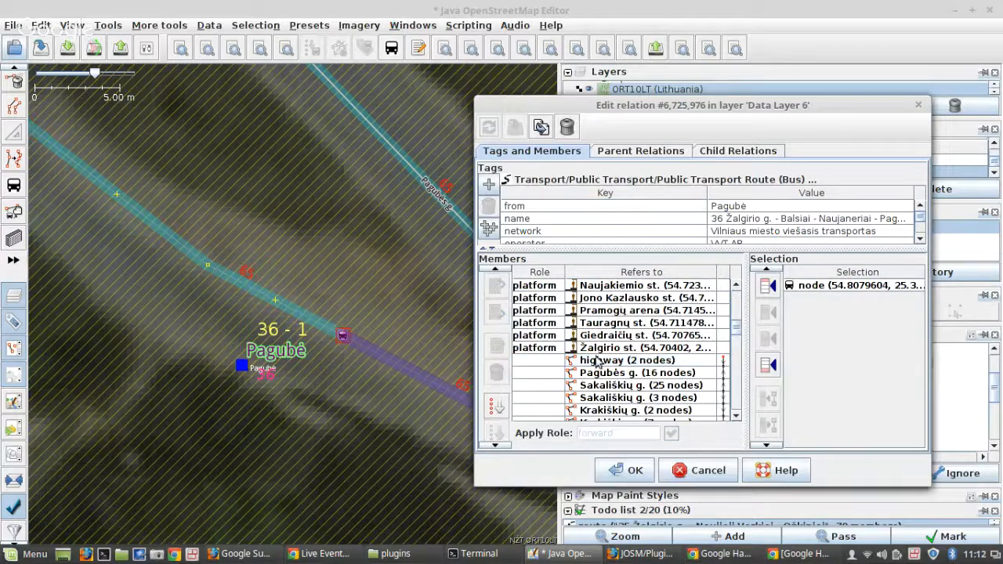
{"action": "left_click", "coordinate": [383, 356]}
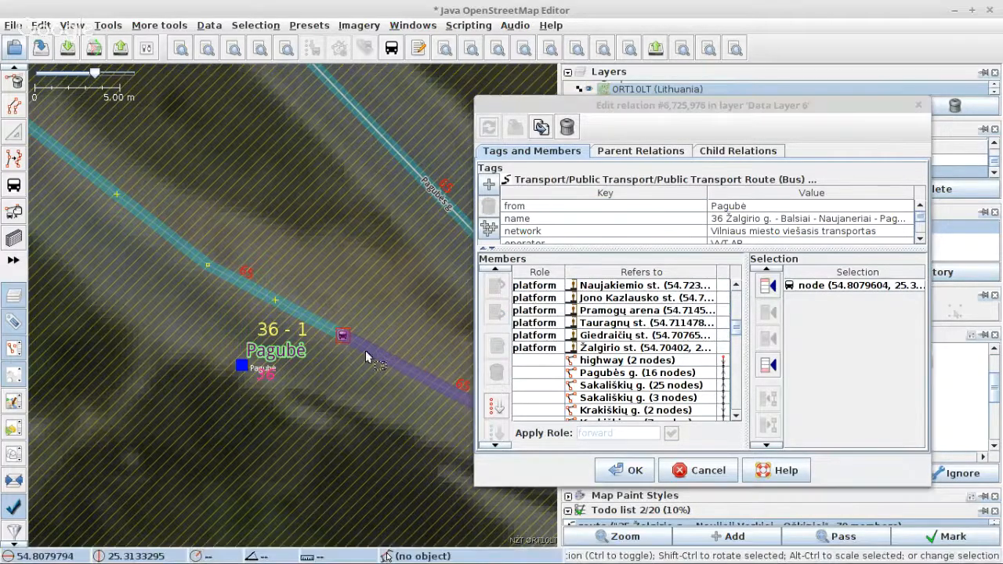
{"action": "left_click", "coordinate": [688, 362]}
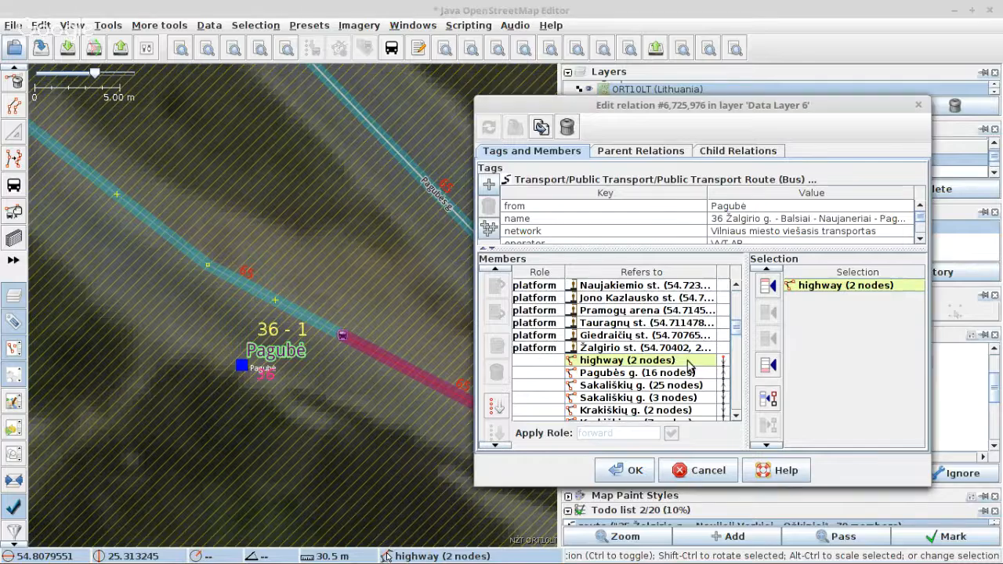
Check the last platform, Žalgirio st., against the final way member, Bronislovo Laurinavičiaus skv., and close the relation editor with its contents accepted.
{"action": "left_click", "coordinate": [631, 349]}
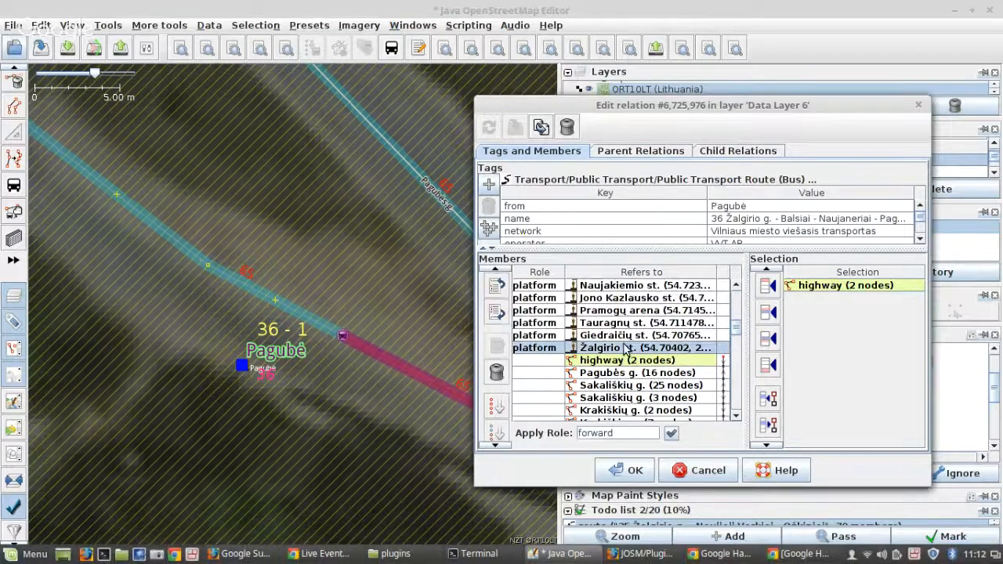
{"action": "right_click", "coordinate": [629, 351]}
{"action": "left_click", "coordinate": [632, 353]}
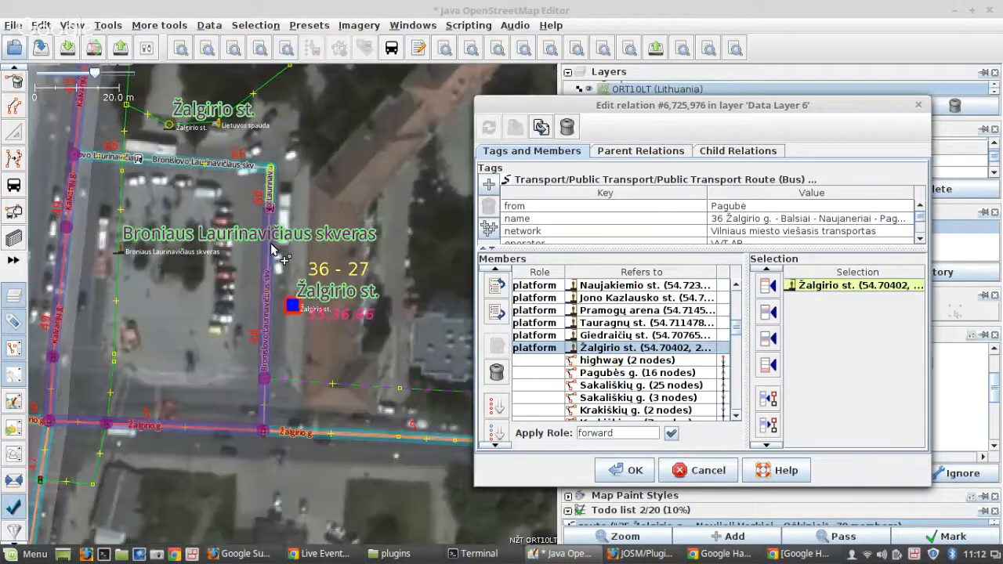
{"action": "left_click", "coordinate": [271, 249]}
{"action": "scroll", "coordinate": [271, 250], "scroll_direction": "up", "scroll_amount": 2}
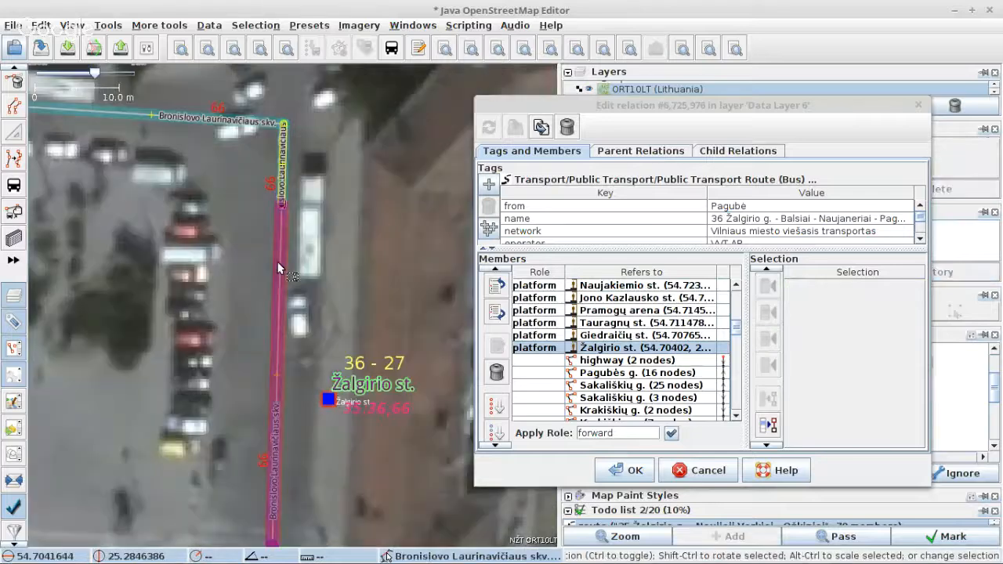
{"action": "left_click", "coordinate": [736, 331]}
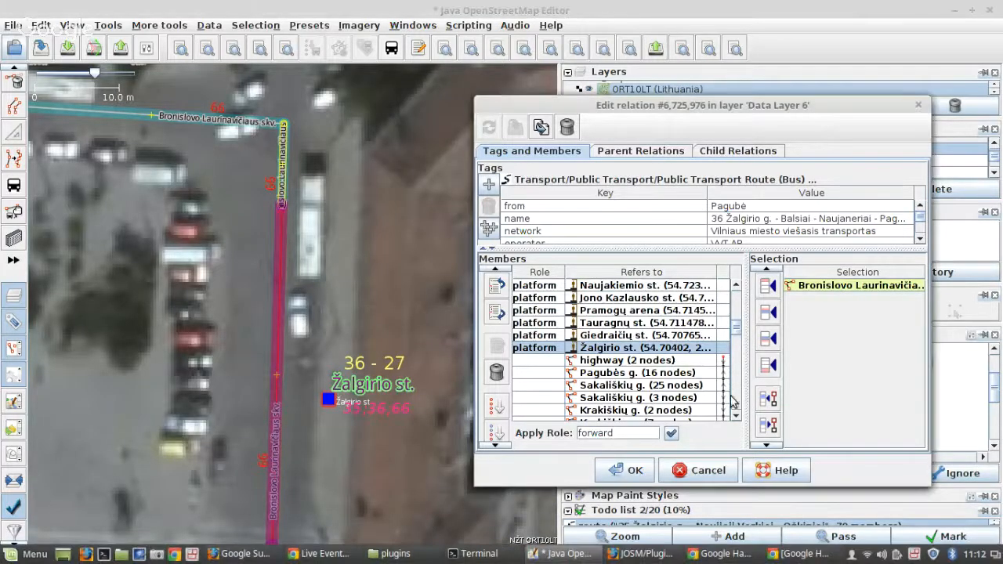
{"action": "mouse_move", "coordinate": [731, 409]}
{"action": "left_mouse_down"}
{"action": "mouse_move", "coordinate": [746, 410]}
{"action": "mouse_move", "coordinate": [739, 394]}
{"action": "left_mouse_up"}
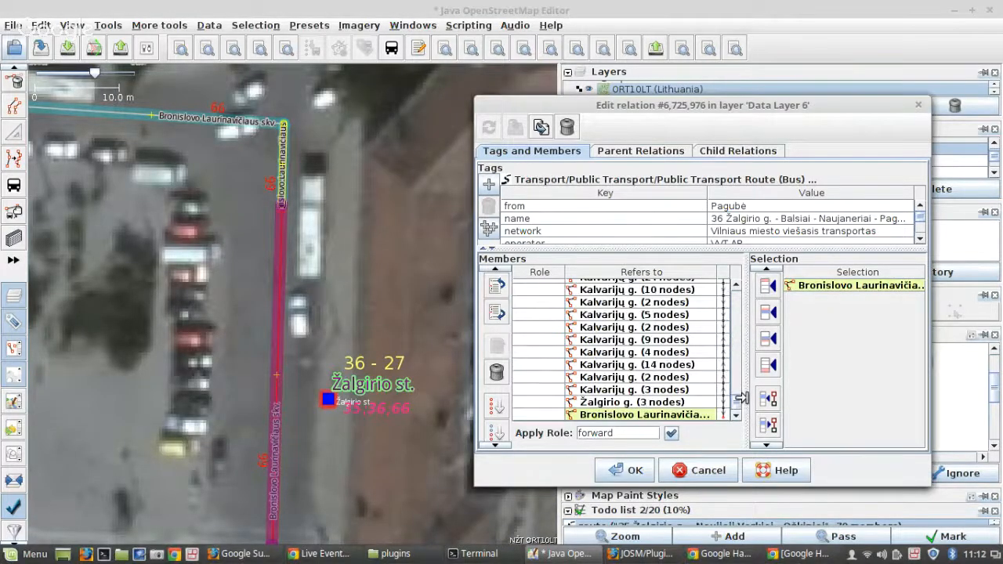
{"action": "left_click", "coordinate": [632, 470]}
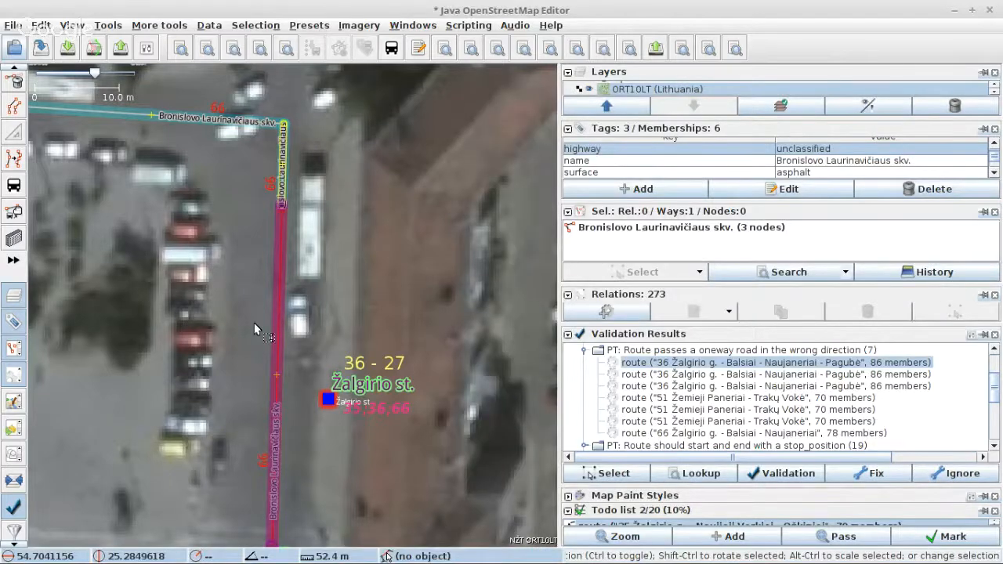
Start uploading the changes to rerun the validation, and cancel the upload at the list of suspicious data.
{"action": "scroll", "coordinate": [254, 322], "scroll_direction": "down", "scroll_amount": 2}
{"action": "key", "text": "s"}
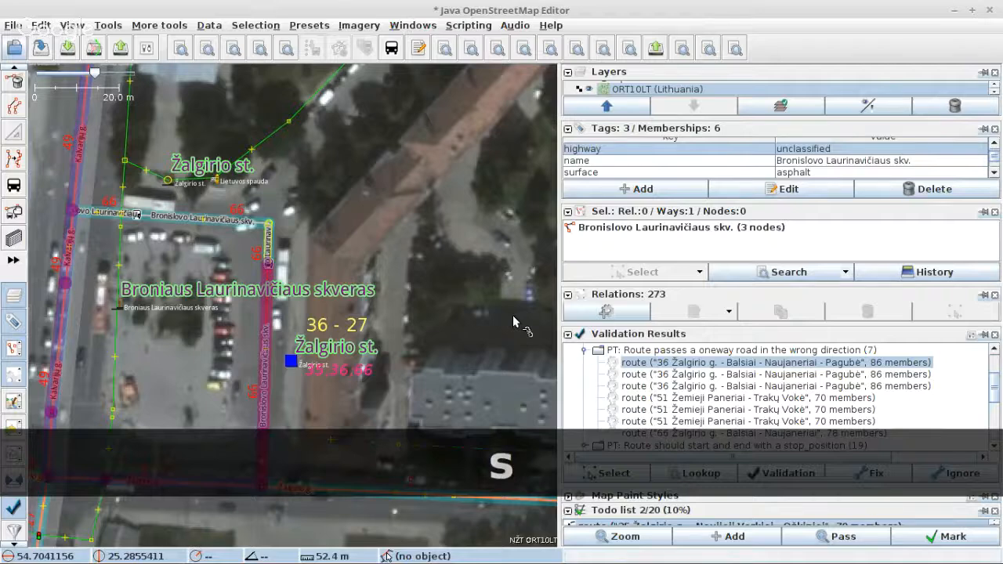
{"action": "left_click", "coordinate": [120, 48]}
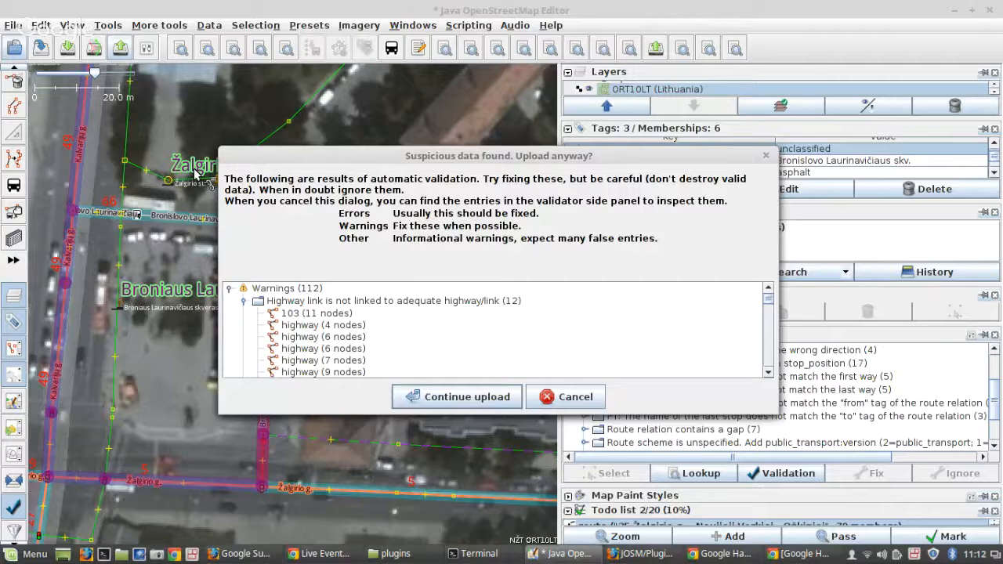
{"action": "left_click", "coordinate": [571, 399]}
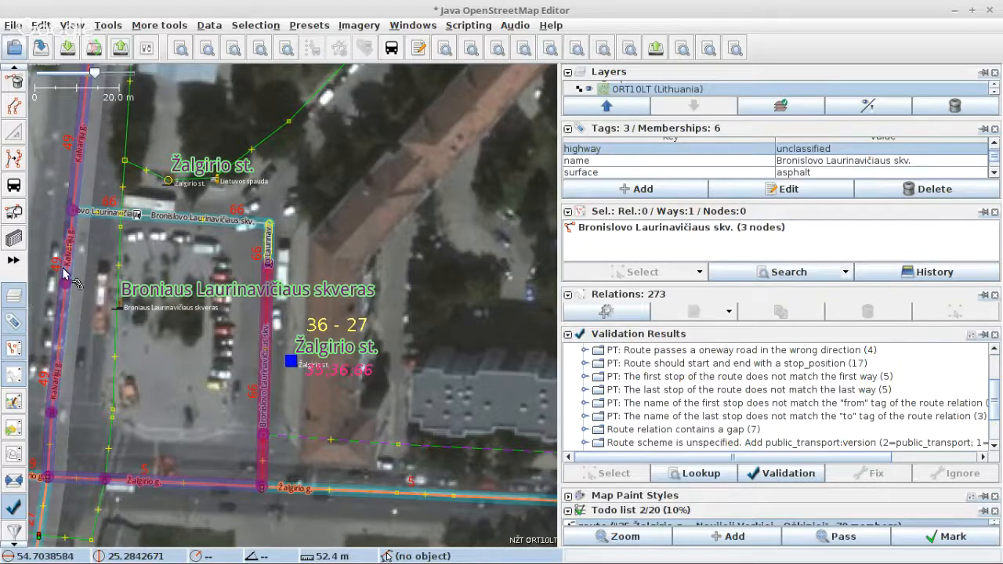
Activate the way-sequence selection mode, select Žalgirio g. and extend to the one-way Tuskulėnų g. stretch, checking where it ends at the roundabout.
{"action": "left_click", "coordinate": [13, 212]}
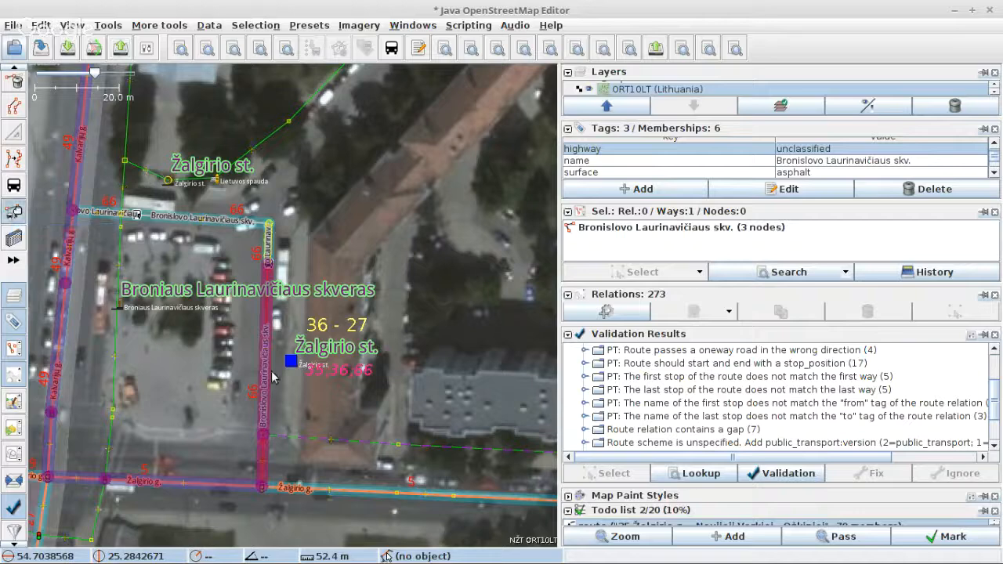
{"action": "left_click", "coordinate": [329, 494]}
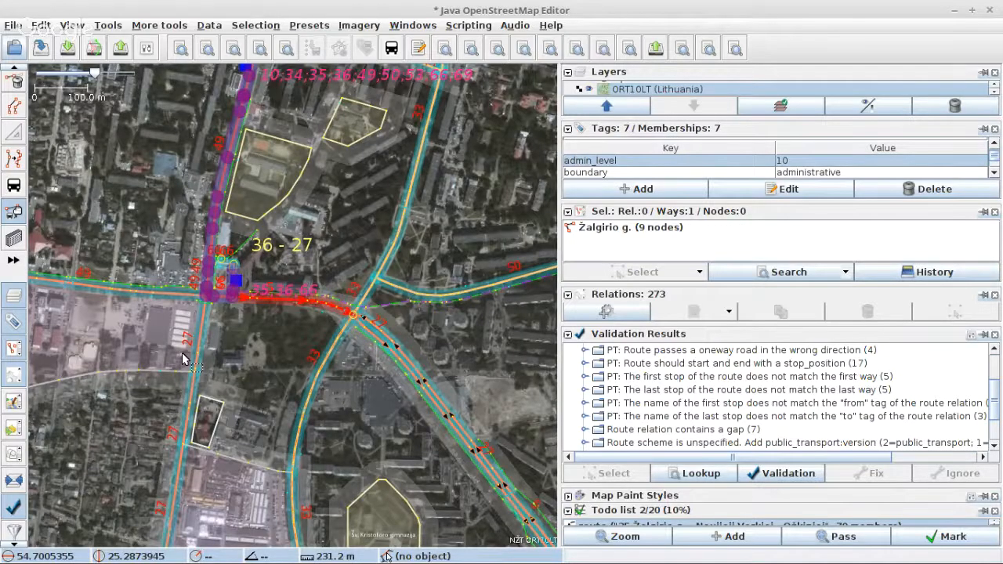
{"action": "scroll", "coordinate": [286, 386], "scroll_direction": "up", "scroll_amount": 2}
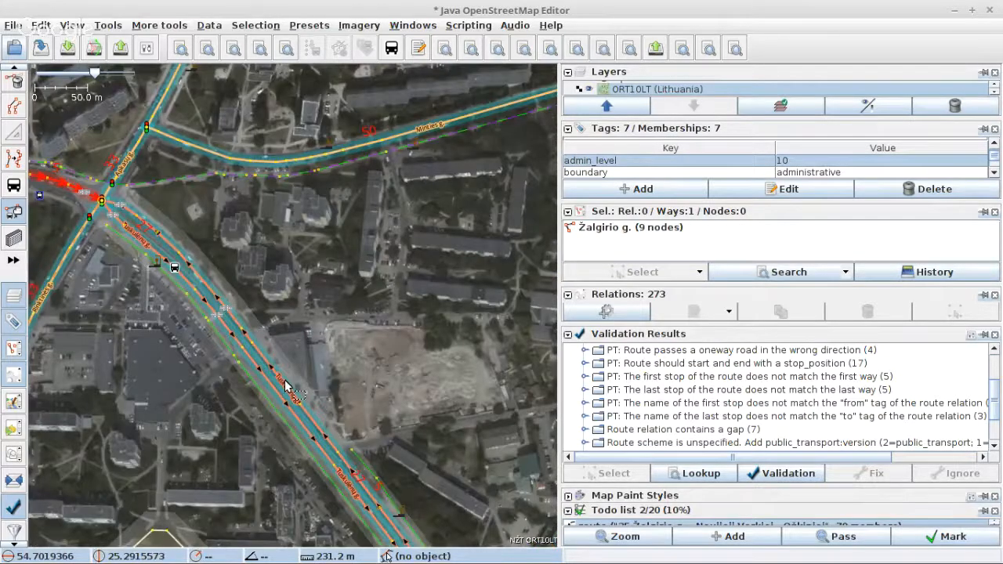
{"action": "left_click", "coordinate": [286, 382]}
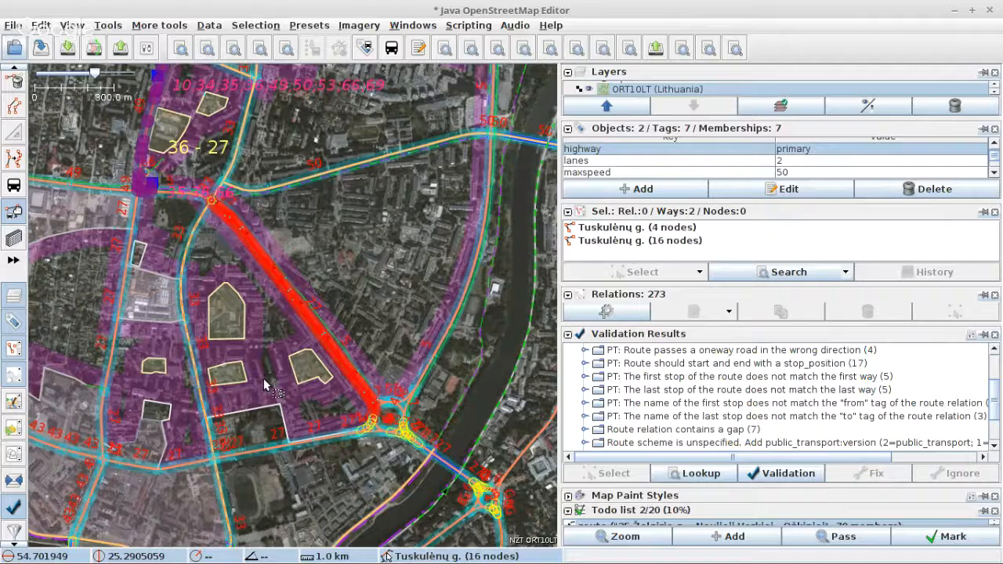
{"action": "scroll", "coordinate": [378, 421], "scroll_direction": "up", "scroll_amount": 5}
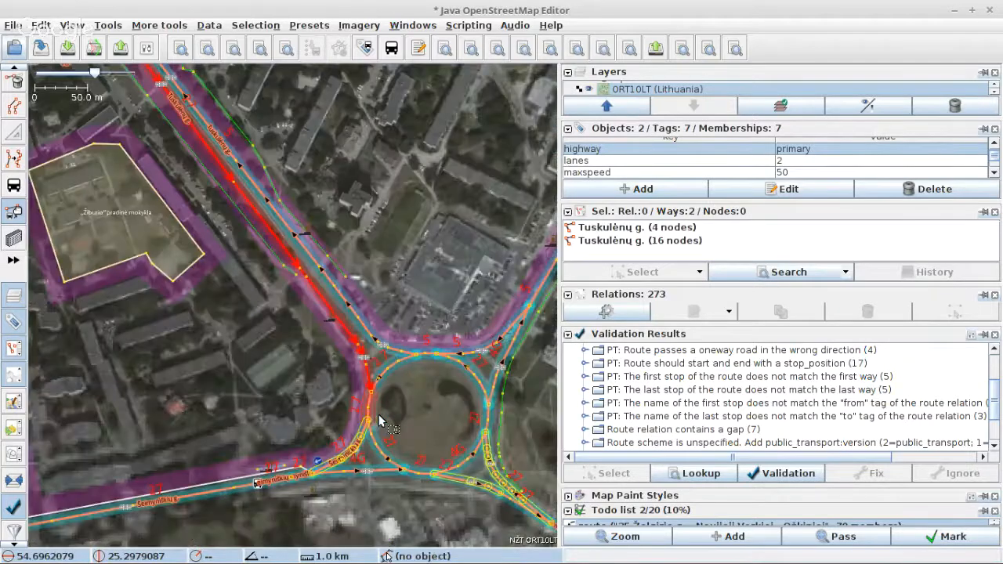
{"action": "scroll", "coordinate": [379, 421], "scroll_direction": "down", "scroll_amount": 2}
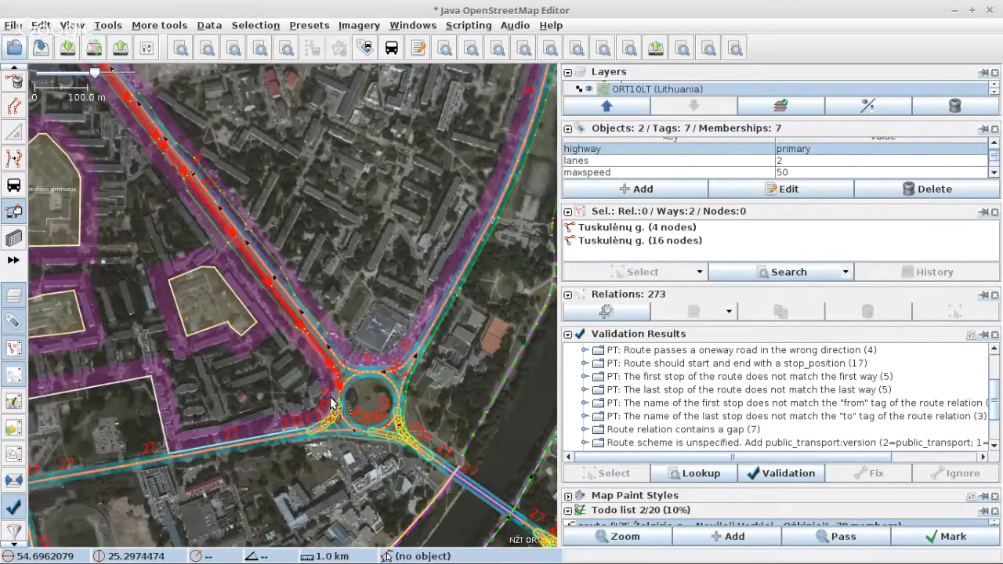
{"action": "scroll", "coordinate": [331, 404], "scroll_direction": "down", "scroll_amount": 4}
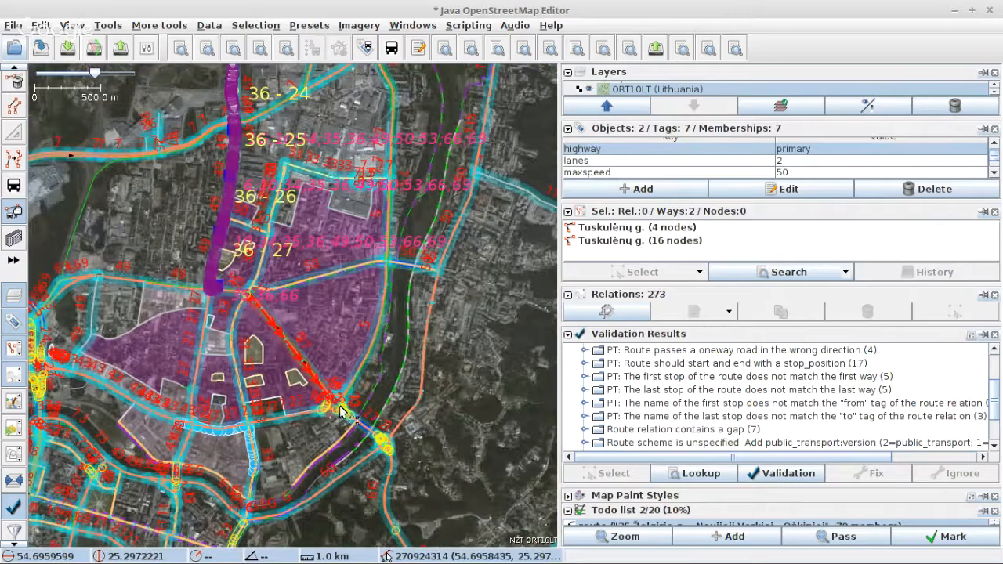
{"action": "scroll", "coordinate": [377, 492], "scroll_direction": "down", "scroll_amount": 4}
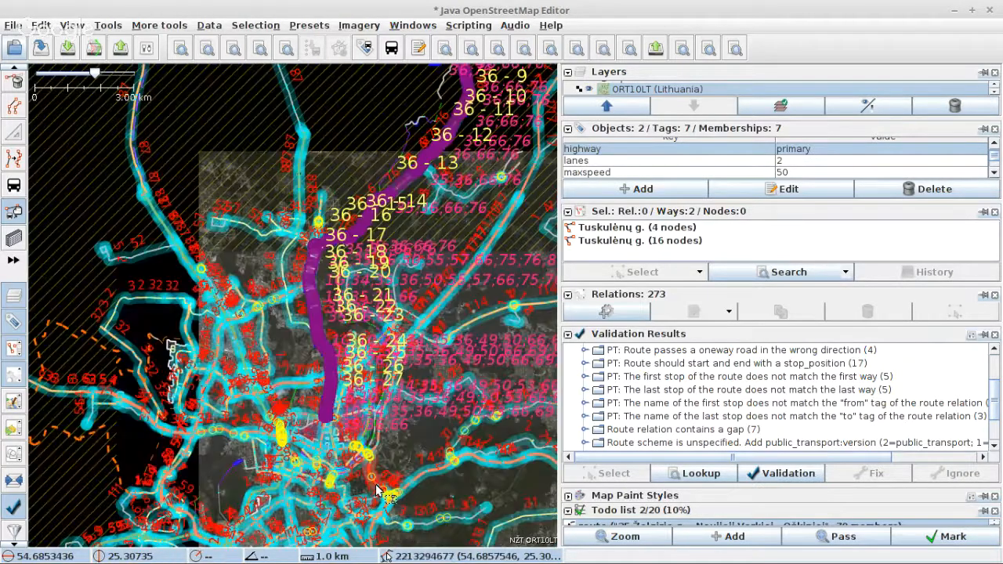
Select successive one-way stretches of Stepono Batoro g. and inspect where each one ends at the junctions with other bus routes.
{"action": "scroll", "coordinate": [429, 418], "scroll_direction": "up", "scroll_amount": 8}
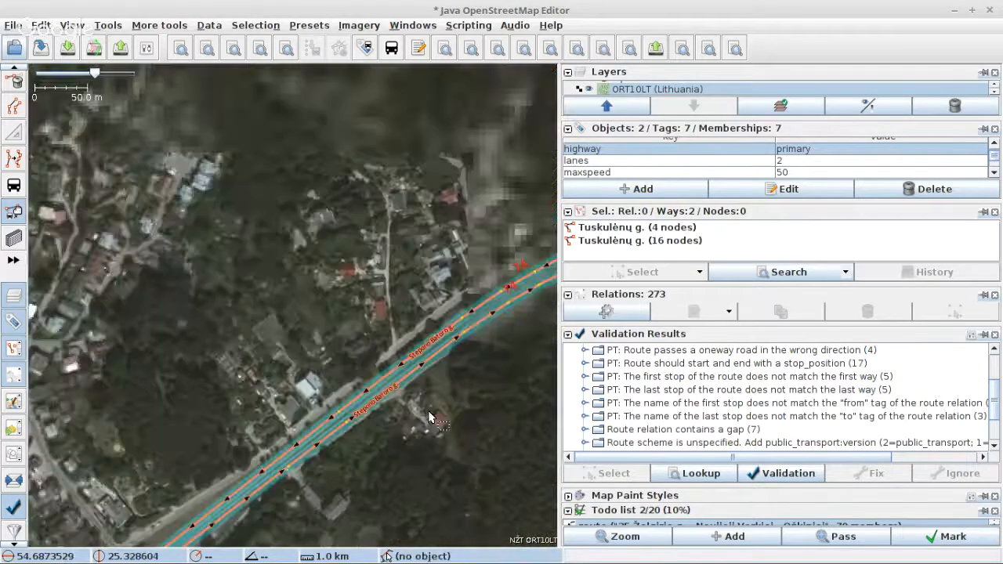
{"action": "scroll", "coordinate": [402, 377], "scroll_direction": "down", "scroll_amount": 5}
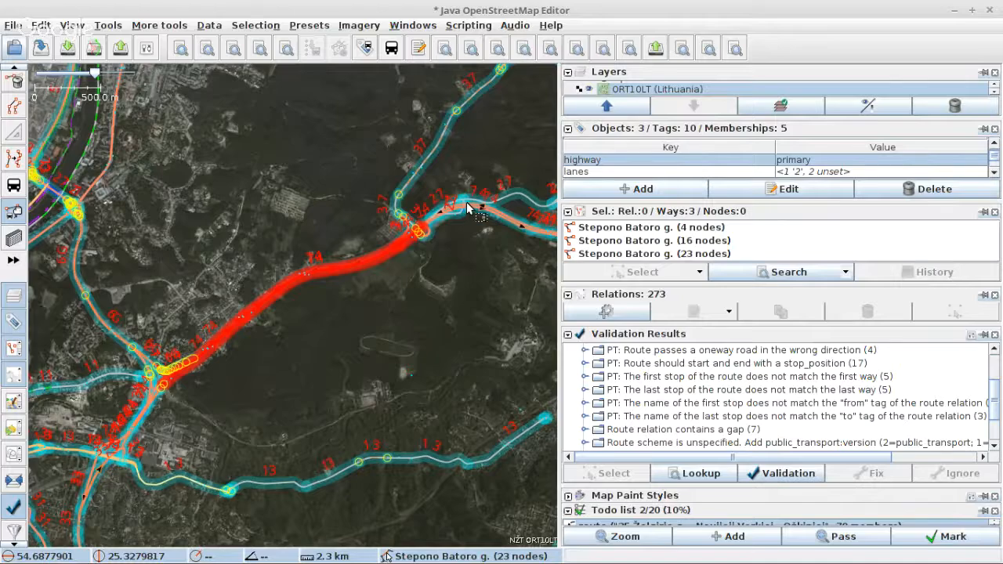
{"action": "scroll", "coordinate": [468, 212], "scroll_direction": "up", "scroll_amount": 5}
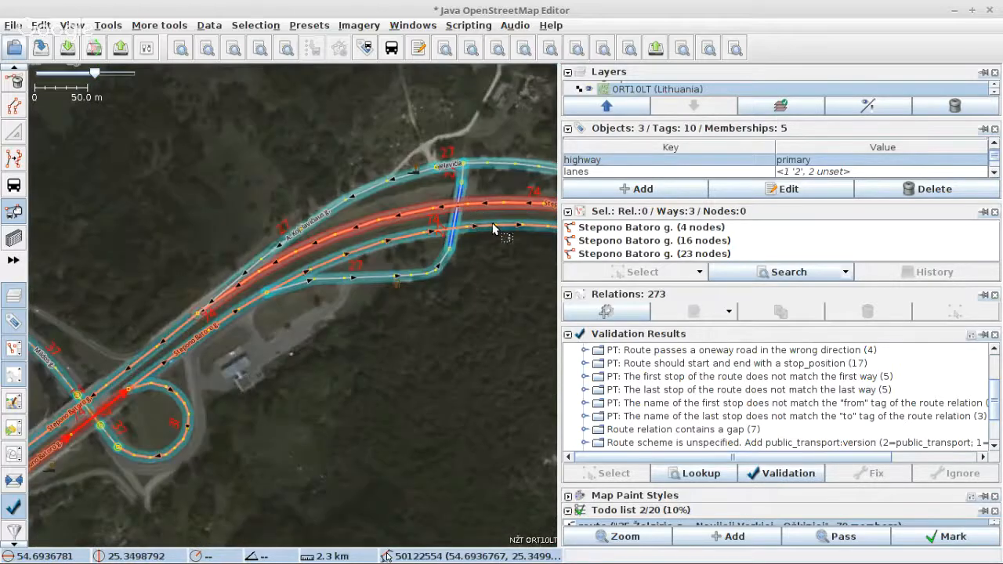
{"action": "scroll", "coordinate": [508, 230], "scroll_direction": "down", "scroll_amount": 5}
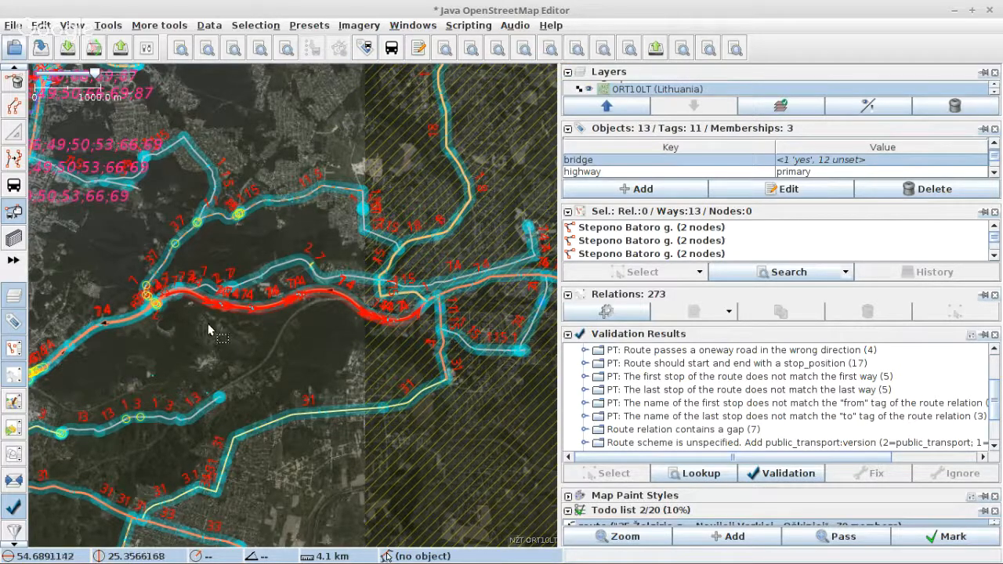
Search the data for "junction roundabout child modified", replacing the selection, and inspect the tags of the second 103 way.
{"action": "key", "text": "ctrl+f"}
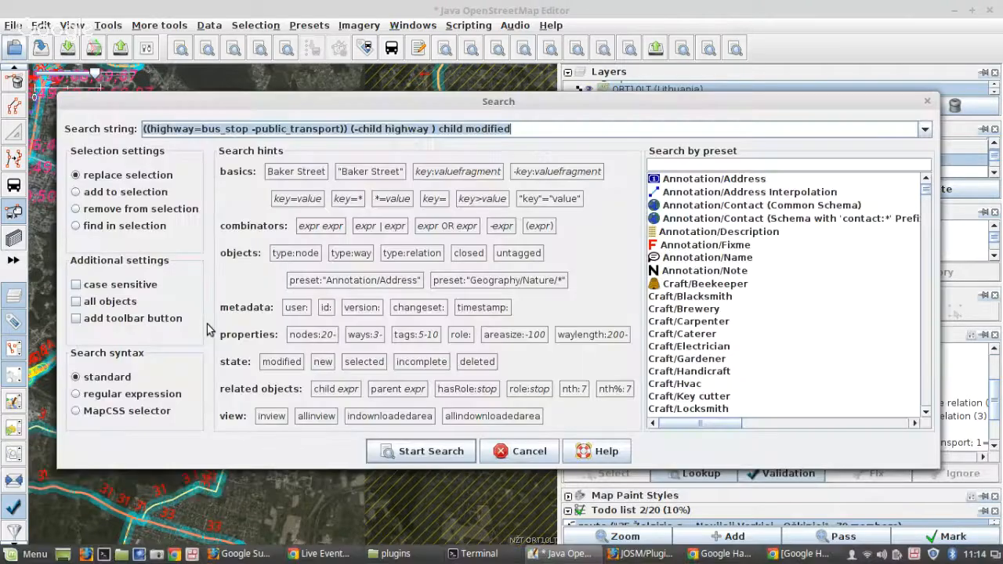
{"action": "key", "text": "ctrl+shift+Left"}
{"action": "key", "text": "ctrl+shift+Left"}
{"action": "key", "text": "ctrl+shift+Left"}
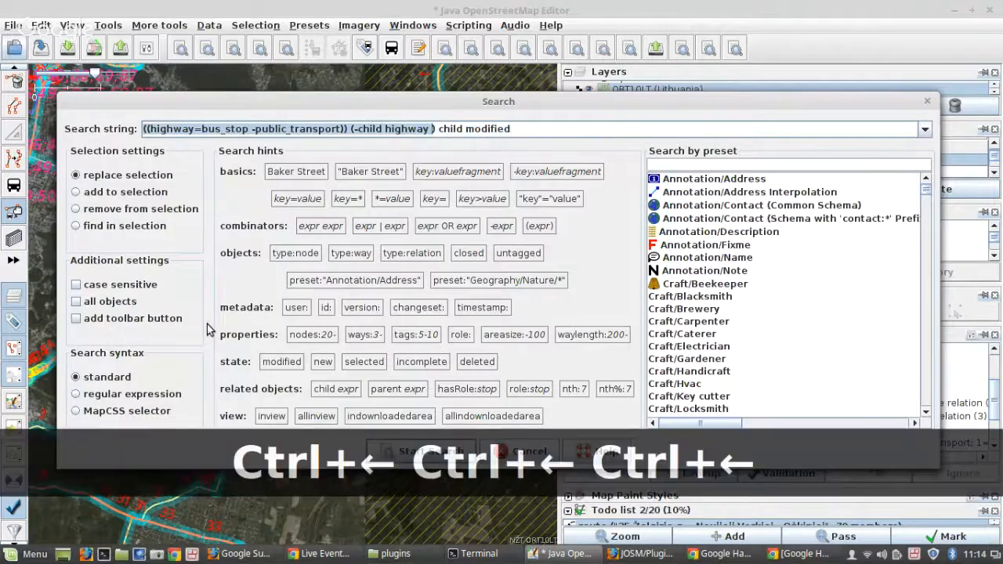
{"action": "key", "text": "Delete"}
{"action": "type", "text": "junc"}
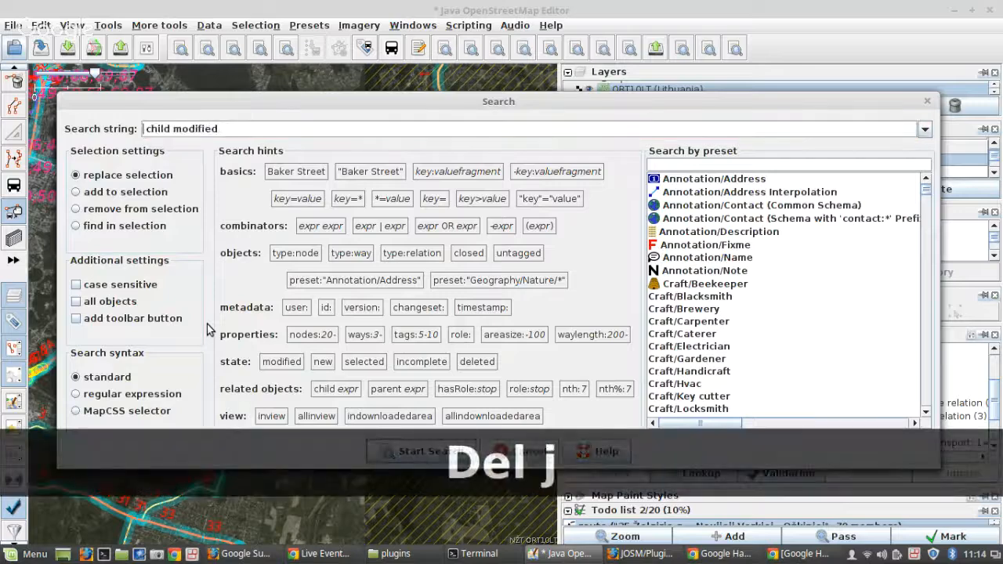
{"action": "type", "text": "tion roudna"}
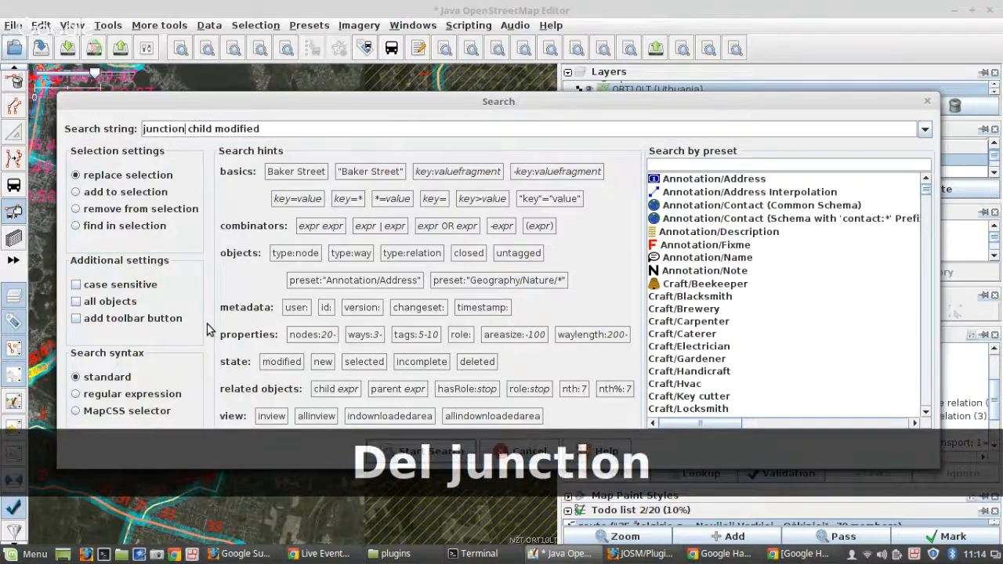
{"action": "key", "text": "BackSpace"}
{"action": "key", "text": "BackSpace"}
{"action": "key", "text": "BackSpace"}
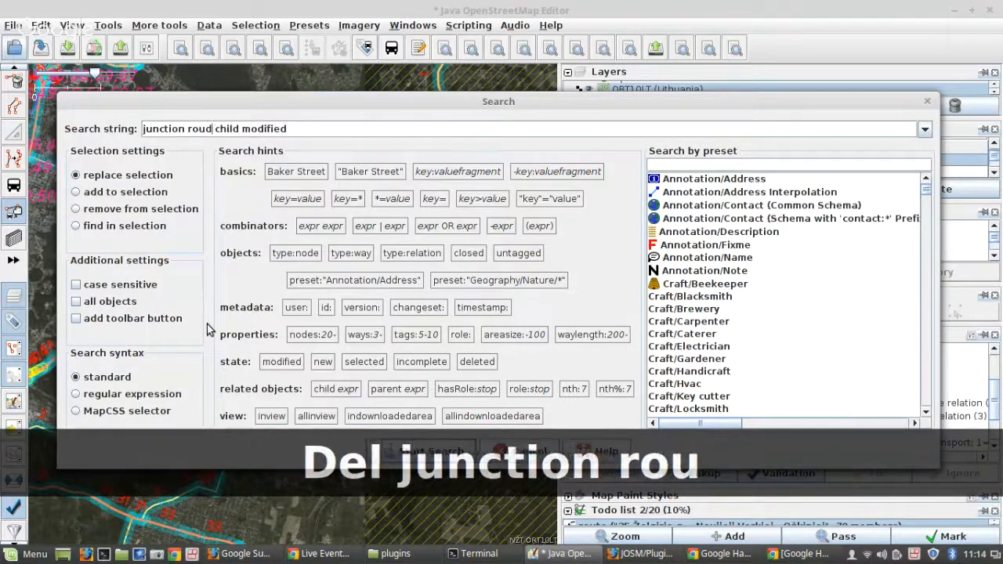
{"action": "key", "text": "BackSpace"}
{"action": "type", "text": "n"}
{"action": "key", "text": "BackSpace"}
{"action": "type", "text": "undabout"}
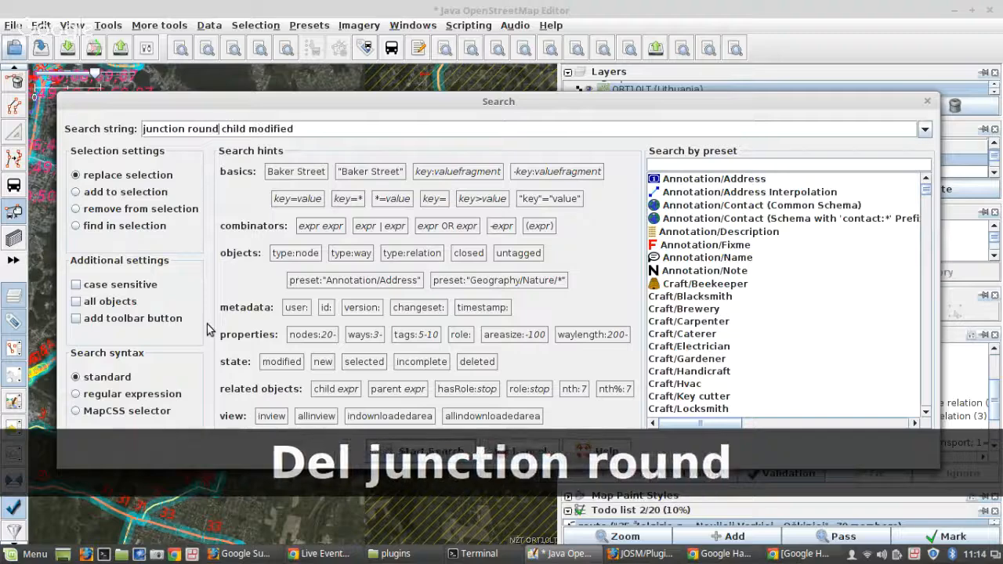
{"action": "key", "text": "Return"}
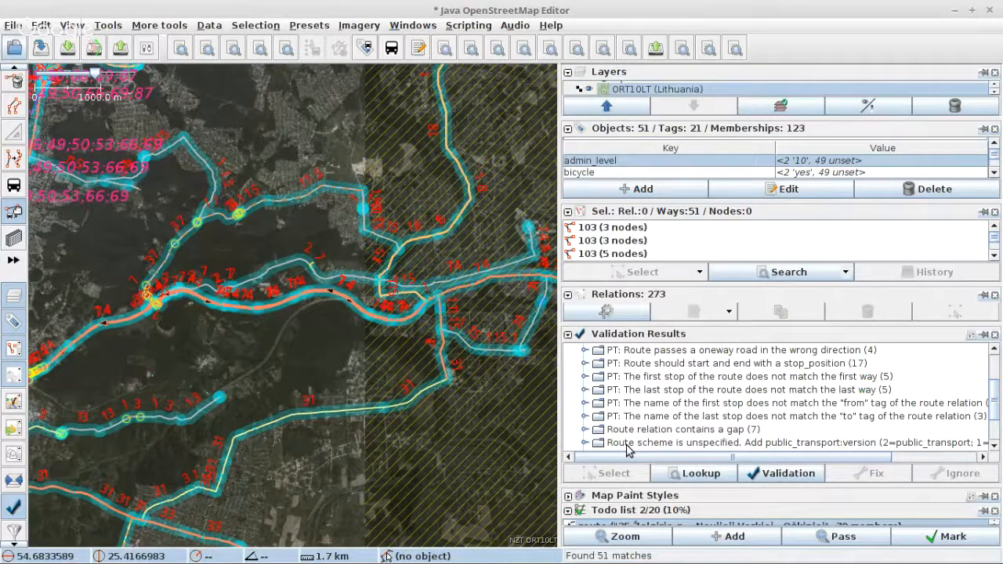
{"action": "mouse_move", "coordinate": [627, 239]}
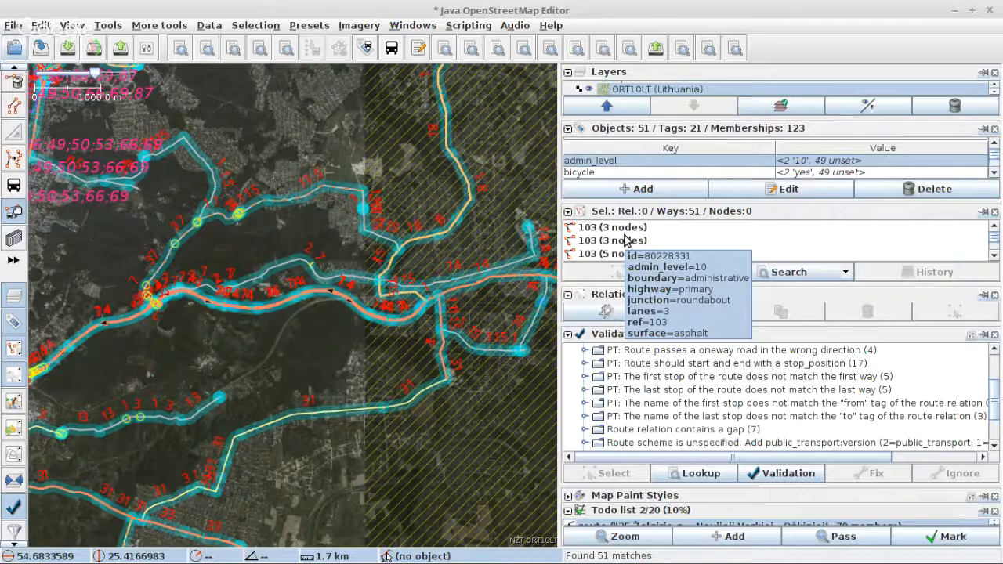
Narrow the roundabout search to closed ways by using the search string "closed junction roundabout child modified".
{"action": "key", "text": "ctrl+f"}
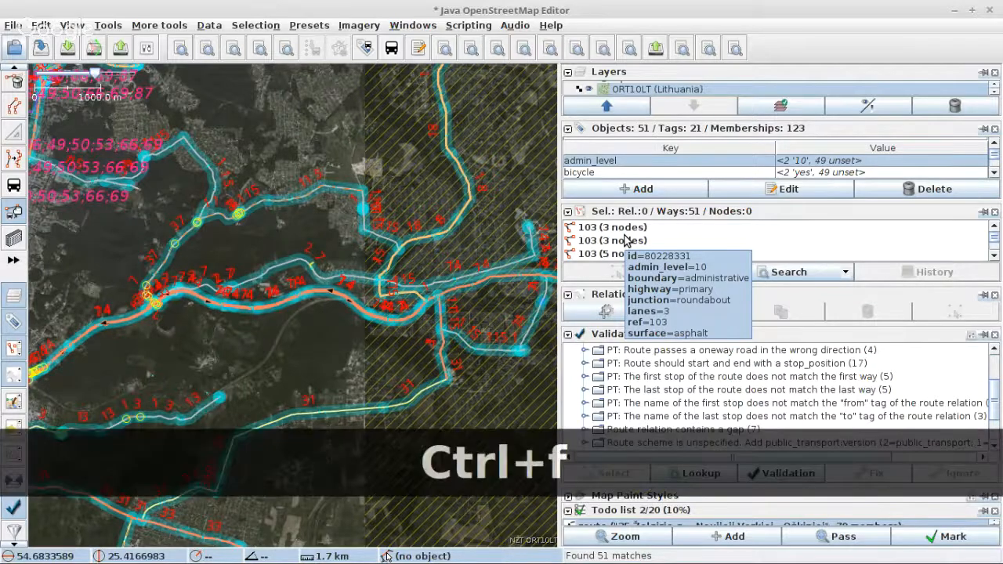
{"action": "key", "text": "ctrl+Left"}
{"action": "key", "text": "ctrl+Left"}
{"action": "key", "text": "ctrl+Left"}
{"action": "key", "text": "ctrl+Left"}
{"action": "key", "text": "ctrl+Left"}
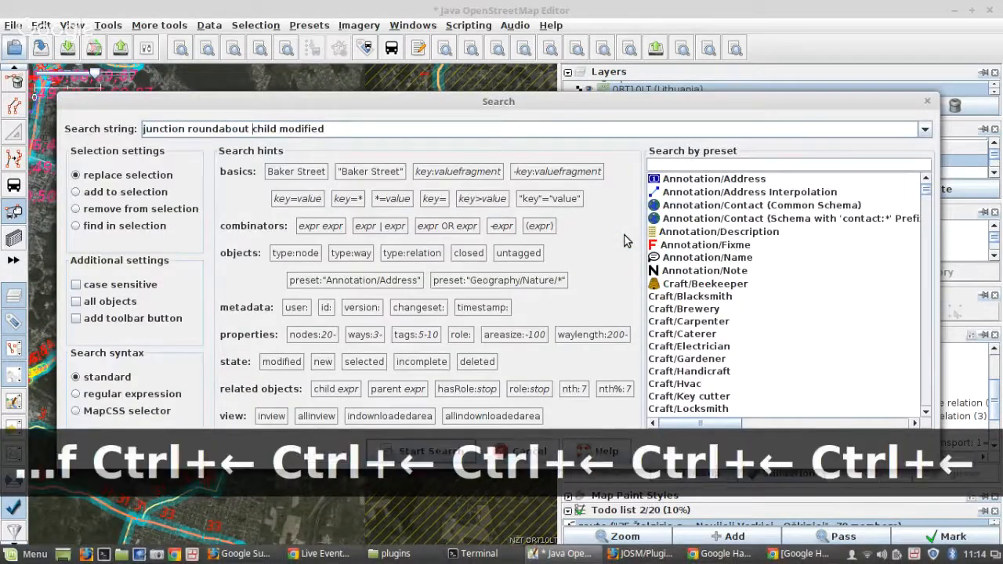
{"action": "type", "text": "j"}
{"action": "type", "text": "closed"}
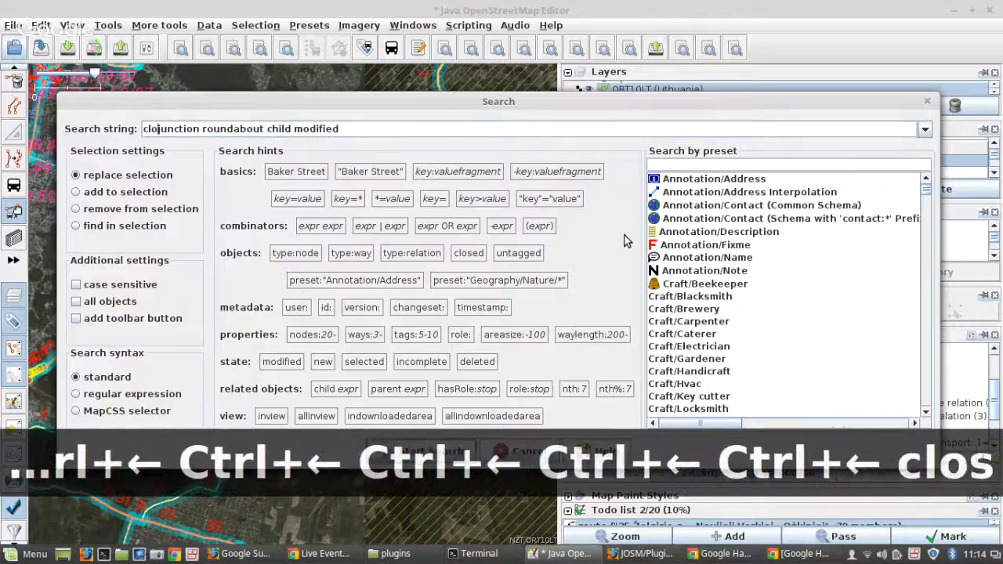
{"action": "key", "text": "Return"}
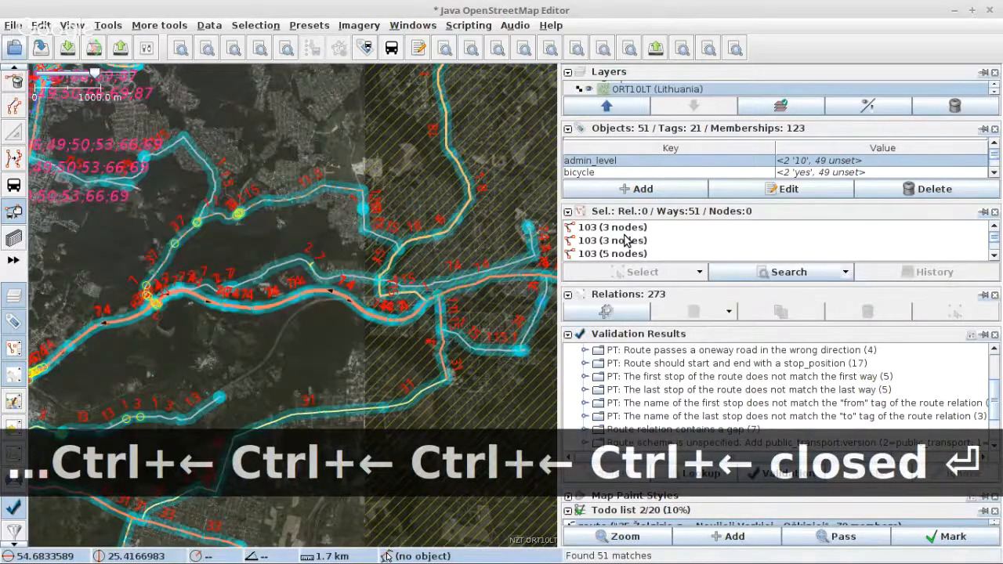
{"action": "left_click", "coordinate": [511, 305]}
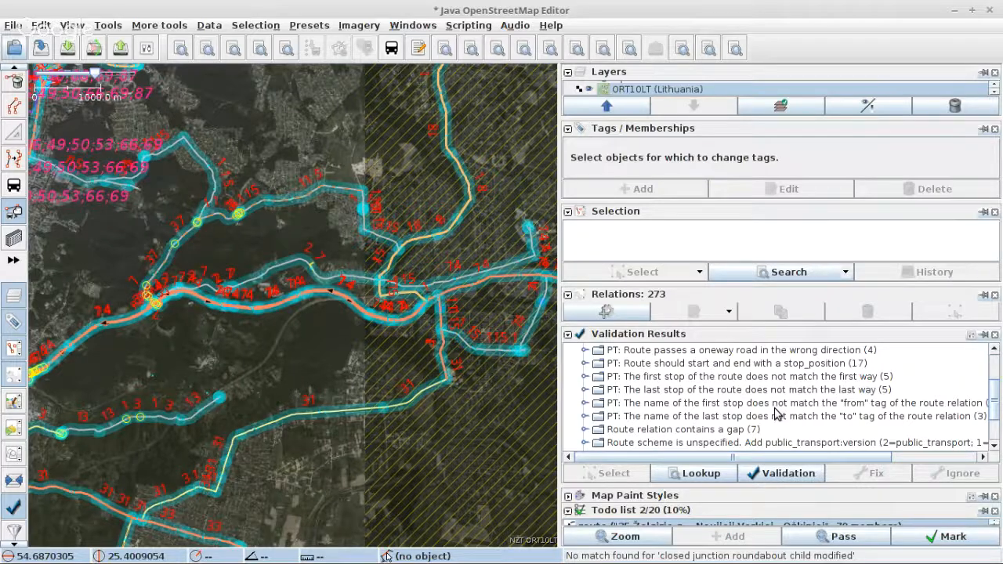
Switch to the browser window showing the JOSM PT Assistant plugin's mapping page.
{"action": "mouse_move", "coordinate": [521, 563]}
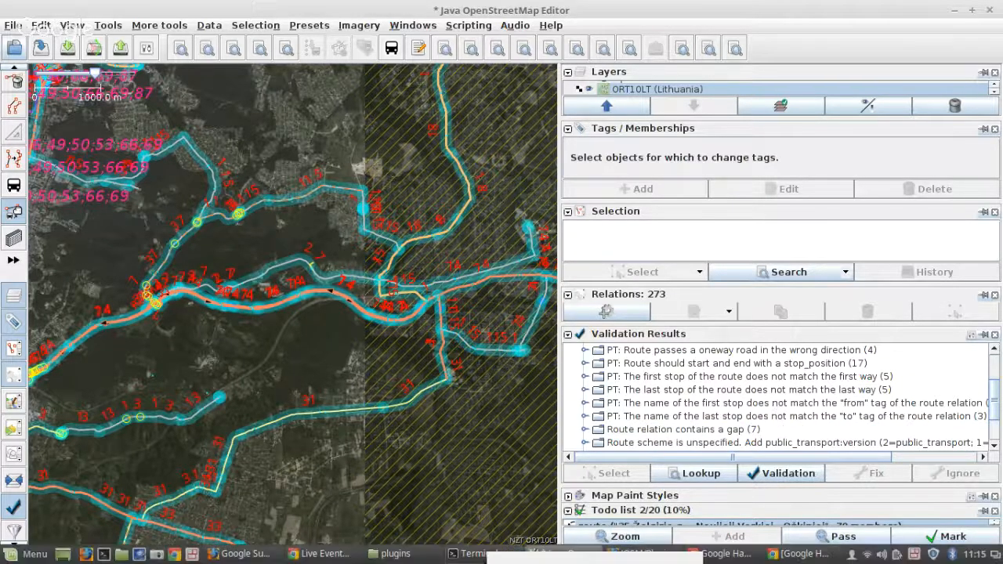
{"action": "mouse_move", "coordinate": [614, 557]}
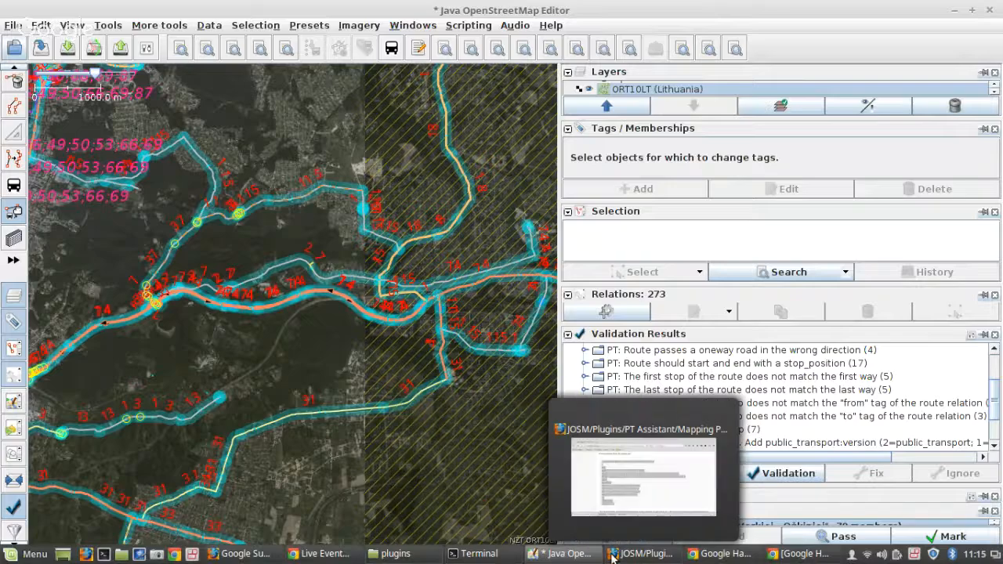